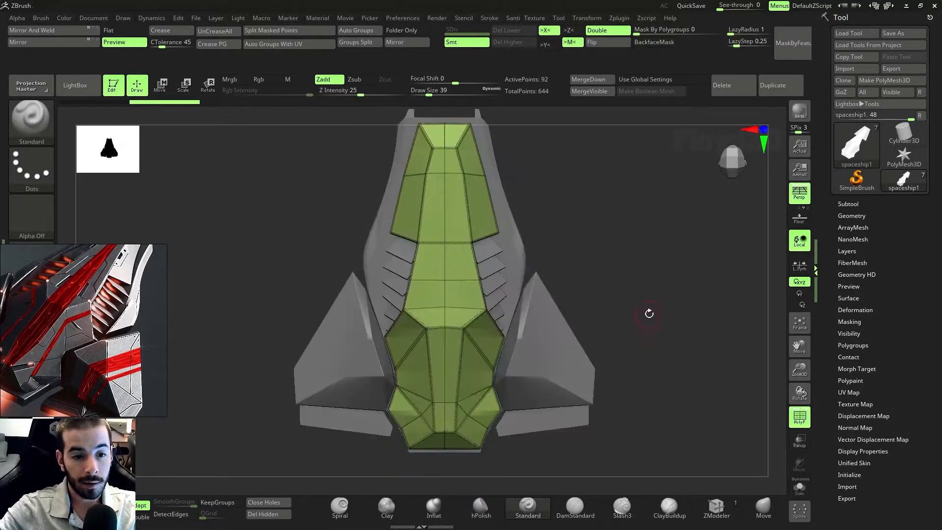
# - Isolate the spaceship's central hull piece and examine its low-poly topology from above
pyautogui.click(800, 485)
pyautogui.moveTo(646, 402); pyautogui.dragTo(626, 389)
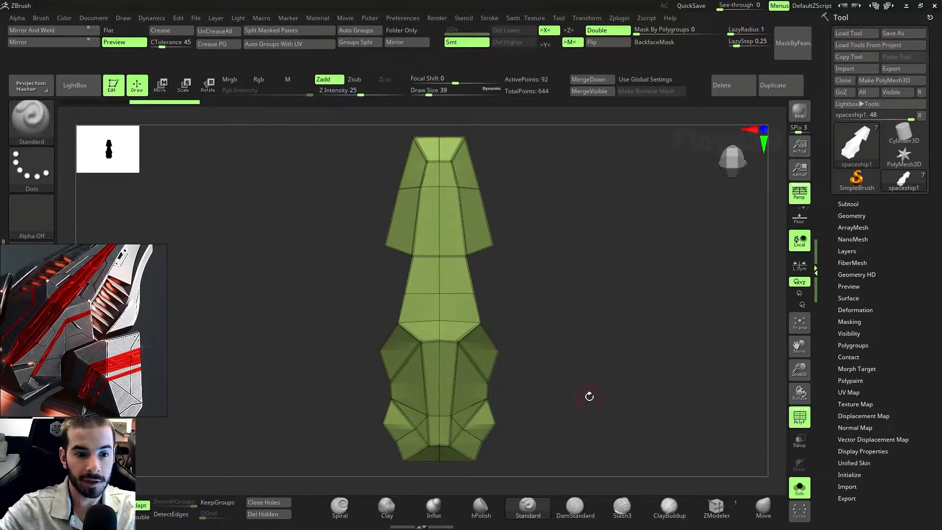
pyautogui.moveTo(581, 432)
pyautogui.keyDown('alt'); pyautogui.mouseDown()
pyautogui.moveTo(581, 402)
pyautogui.moveTo(601, 430)
pyautogui.moveTo(569, 418)
pyautogui.mouseUp(); pyautogui.keyUp('alt')
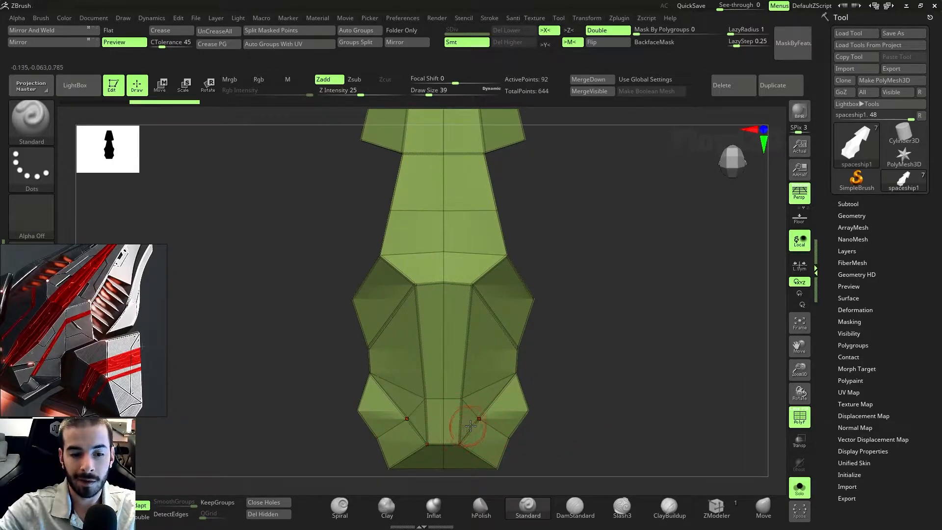
pyautogui.keyDown('alt'); pyautogui.moveTo(622, 349); pyautogui.dragTo(620, 363); pyautogui.keyUp('alt')
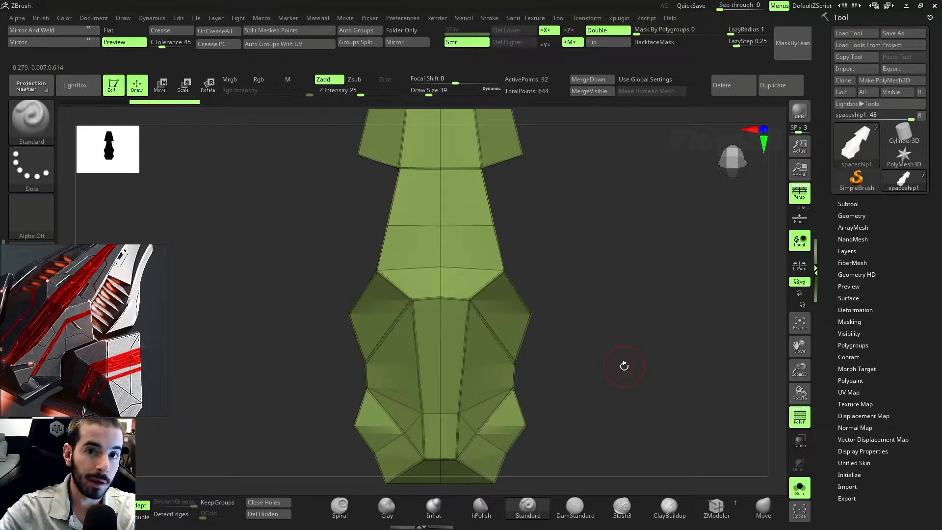
pyautogui.moveTo(624, 366); pyautogui.dragTo(571, 374)
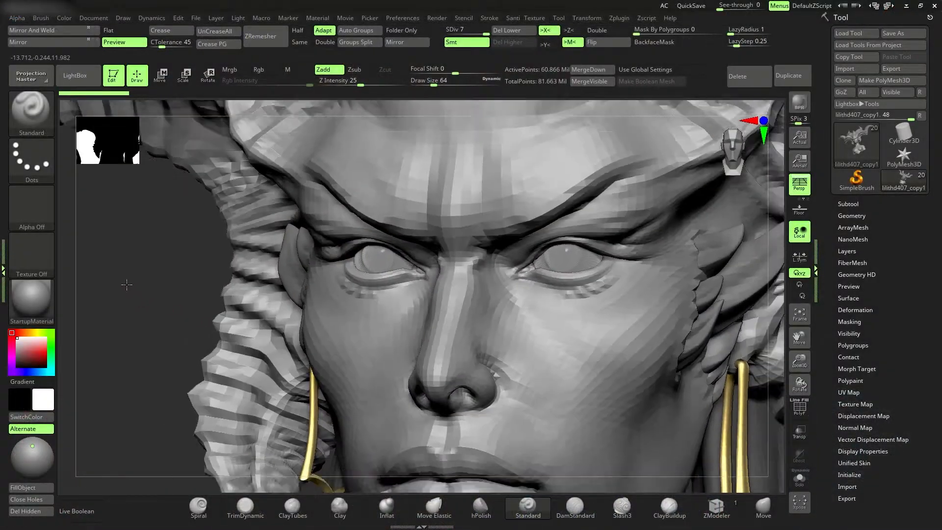
# - Examine the Lilith head sculpt in ZBrush and its textured version in Substance Painter
pyautogui.keyDown('alt'); pyautogui.moveTo(127, 285); pyautogui.dragTo(91, 270); pyautogui.keyUp('alt')
pyautogui.keyDown('alt'); pyautogui.moveTo(224, 320); pyautogui.dragTo(179, 147); pyautogui.keyUp('alt')
pyautogui.moveTo(705, 352)
pyautogui.mouseDown()
pyautogui.moveTo(685, 327)
pyautogui.moveTo(671, 225)
pyautogui.moveTo(746, 233)
pyautogui.mouseUp()
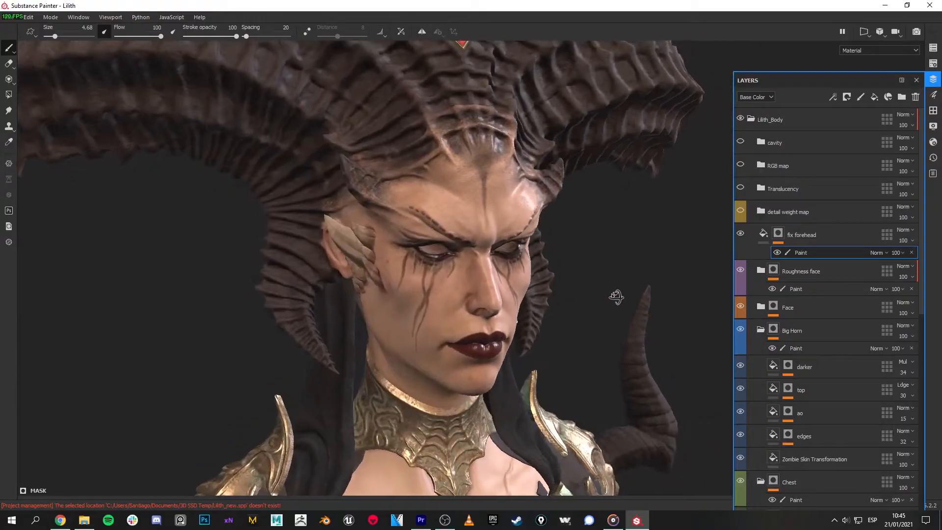
pyautogui.keyDown('alt'); pyautogui.moveTo(616, 296); pyautogui.dragTo(588, 333, button='middle'); pyautogui.keyUp('alt')
pyautogui.keyDown('shift'); pyautogui.moveTo(587, 310); pyautogui.dragTo(536, 282, button='right'); pyautogui.keyUp('shift')
pyautogui.press('c')
pyautogui.keyDown('alt'); pyautogui.moveTo(557, 284); pyautogui.dragTo(456, 286); pyautogui.keyUp('alt')
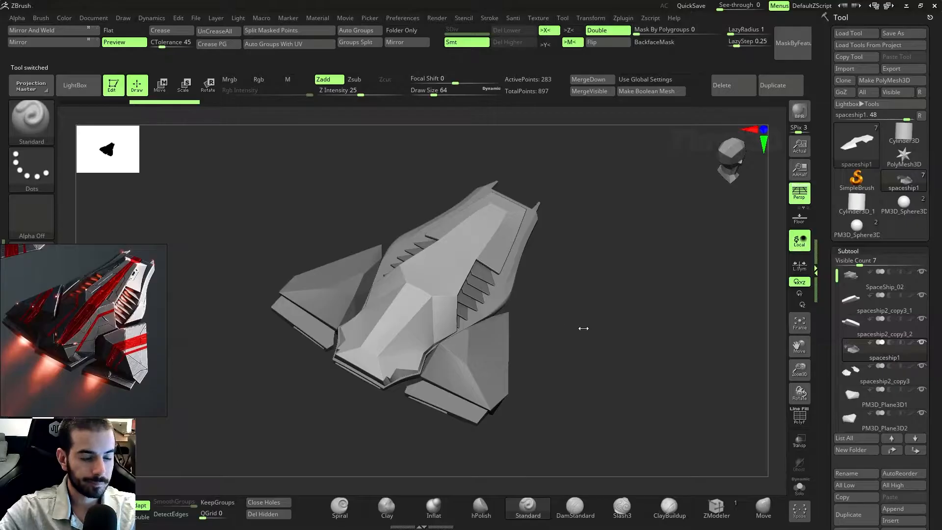
# - Switch from the spaceship to the cube-and-sphere tool and enable Live Boolean rendering
pyautogui.moveTo(583, 327); pyautogui.dragTo(649, 313)
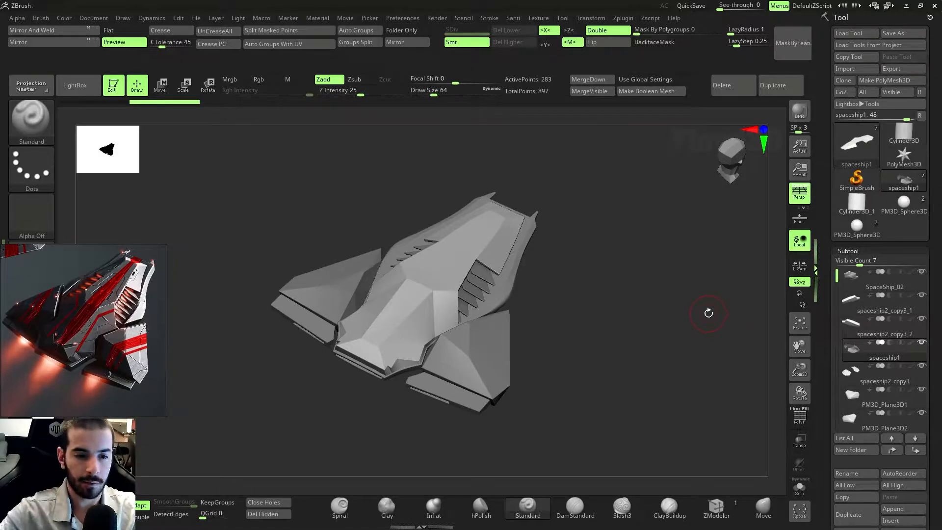
pyautogui.click(867, 235)
pyautogui.moveTo(673, 358)
pyautogui.mouseDown()
pyautogui.moveTo(637, 315)
pyautogui.moveTo(645, 329)
pyautogui.moveTo(624, 391)
pyautogui.moveTo(610, 359)
pyautogui.moveTo(618, 396)
pyautogui.moveTo(646, 395)
pyautogui.moveTo(652, 382)
pyautogui.moveTo(664, 391)
pyautogui.moveTo(673, 368)
pyautogui.moveTo(665, 381)
pyautogui.moveTo(697, 383)
pyautogui.moveTo(676, 363)
pyautogui.moveTo(687, 351)
pyautogui.moveTo(674, 352)
pyautogui.mouseUp()
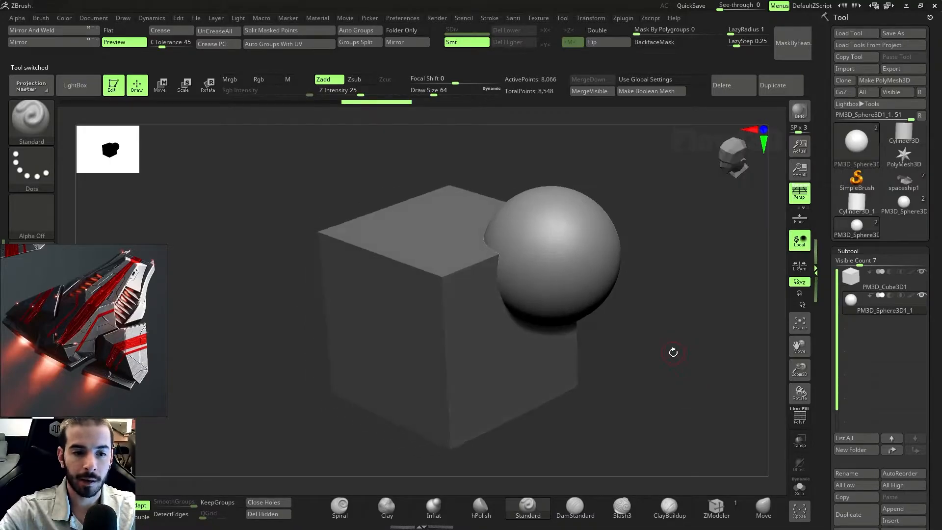
pyautogui.click(441, 19)
pyautogui.click(469, 145)
pyautogui.click(470, 146)
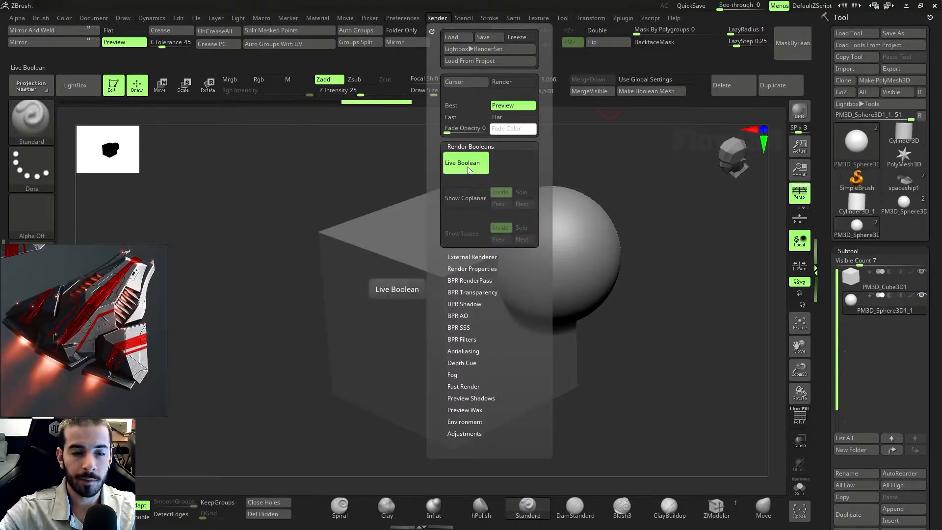
pyautogui.moveTo(676, 261); pyautogui.dragTo(695, 313)
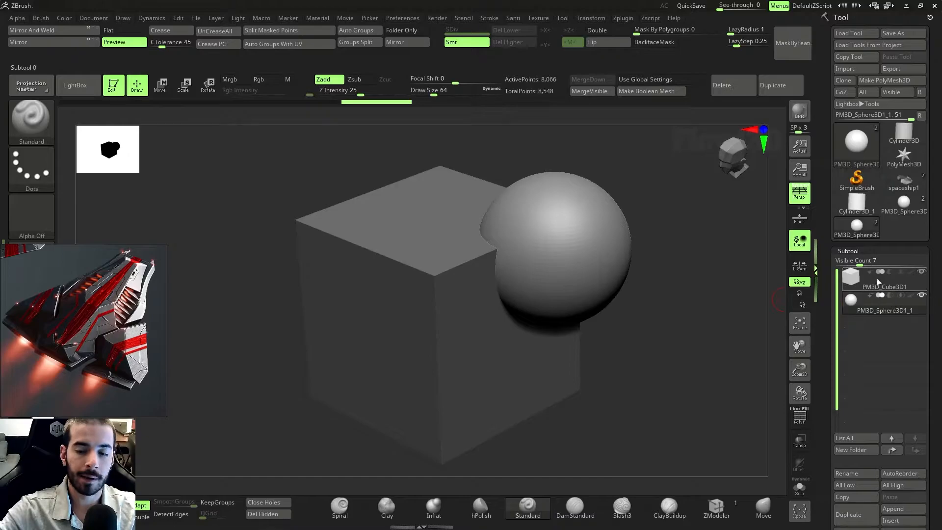
# - Set the sphere subtool to Boolean subtraction and shift it further into the cube's upper corner
pyautogui.moveTo(864, 279)
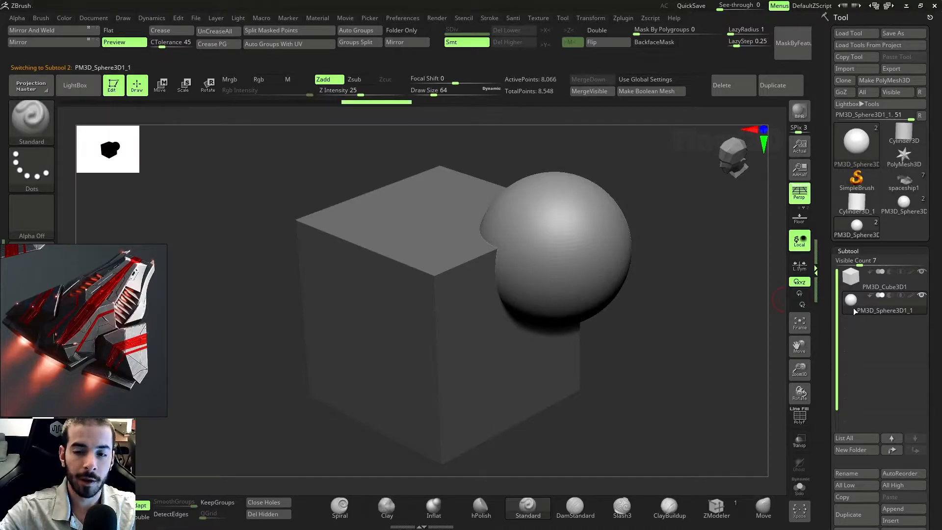
pyautogui.moveTo(882, 295)
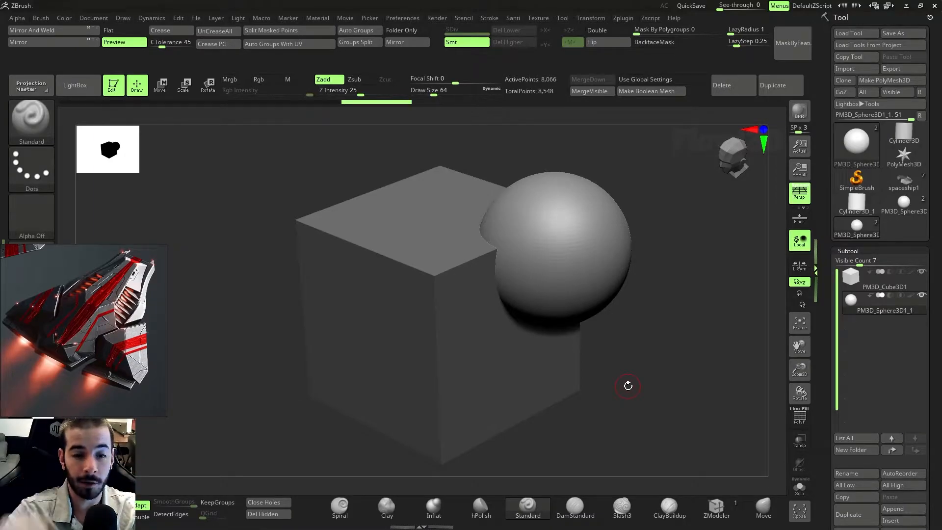
pyautogui.moveTo(628, 386); pyautogui.dragTo(746, 347)
pyautogui.moveTo(629, 339); pyautogui.dragTo(668, 359)
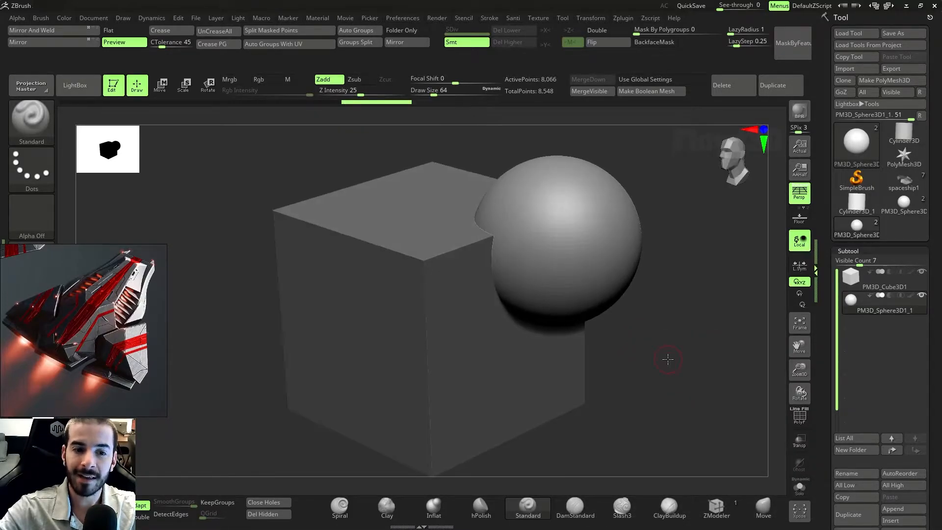
pyautogui.moveTo(630, 311); pyautogui.dragTo(655, 378)
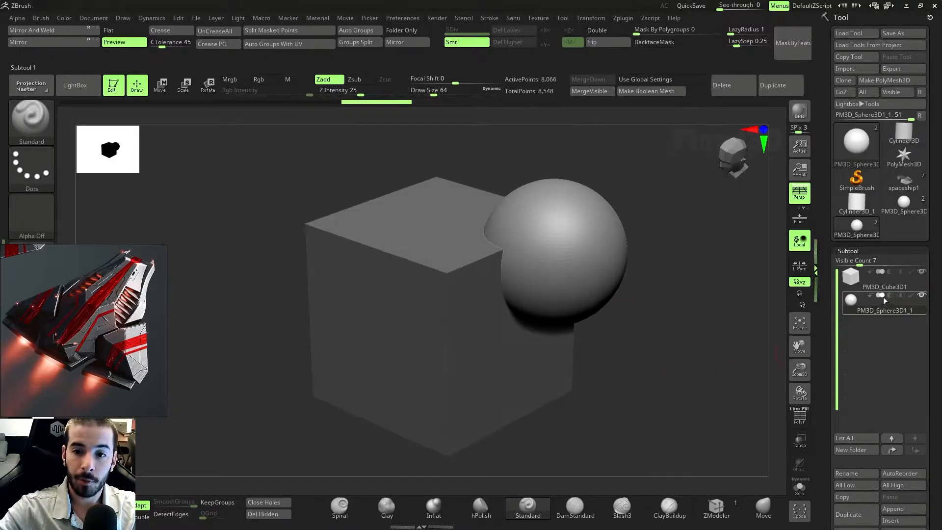
pyautogui.click(888, 296)
pyautogui.moveTo(675, 343); pyautogui.dragTo(665, 368)
pyautogui.press('e')
pyautogui.moveTo(407, 270); pyautogui.dragTo(388, 267)
pyautogui.moveTo(629, 328); pyautogui.dragTo(637, 343)
# - Try the intersection mode on the sphere subtool, and set it back to subtraction
pyautogui.click(901, 295)
pyautogui.moveTo(674, 317); pyautogui.dragTo(633, 378)
pyautogui.click(887, 295)
pyautogui.moveTo(650, 301); pyautogui.dragTo(634, 319)
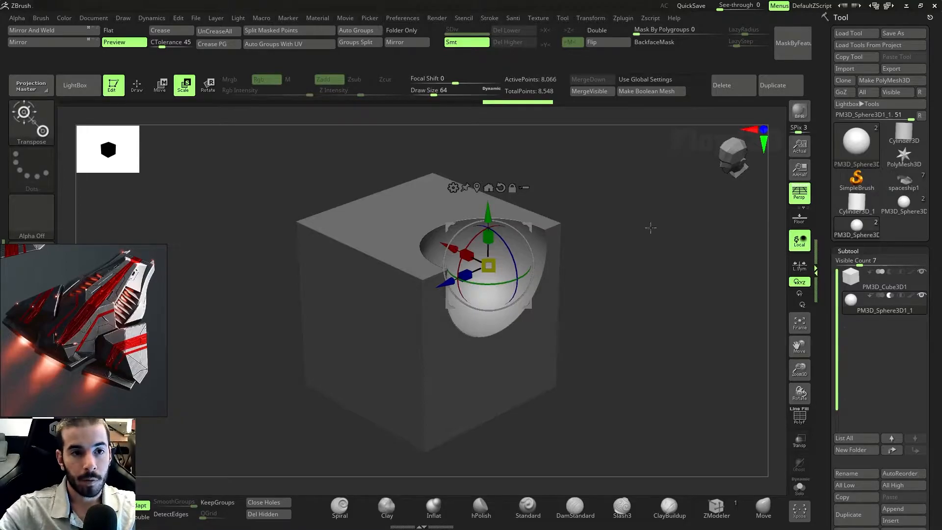
# - Convert the live cube-and-sphere subtraction into real geometry with Make Boolean Mesh
pyautogui.moveTo(638, 207); pyautogui.dragTo(763, 312)
pyautogui.moveTo(933, 432); pyautogui.dragTo(932, 357)
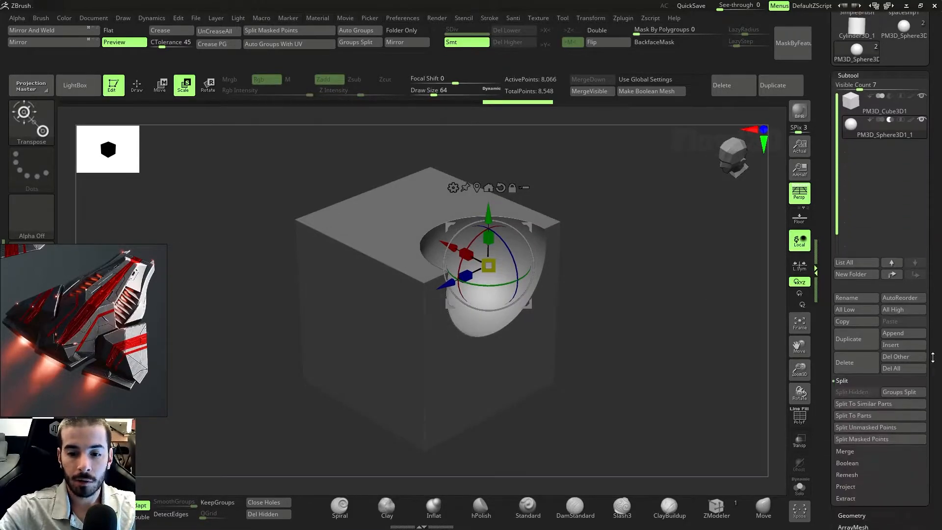
pyautogui.click(847, 462)
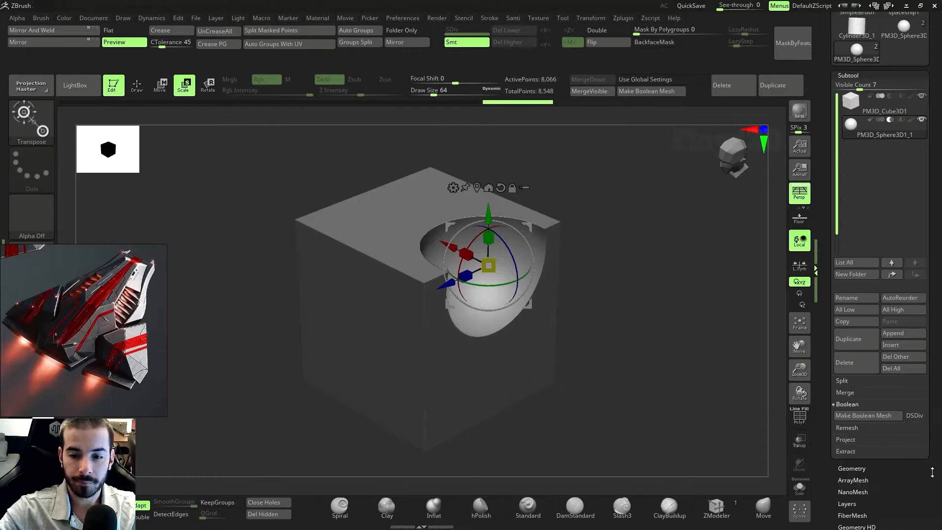
pyautogui.click(868, 407)
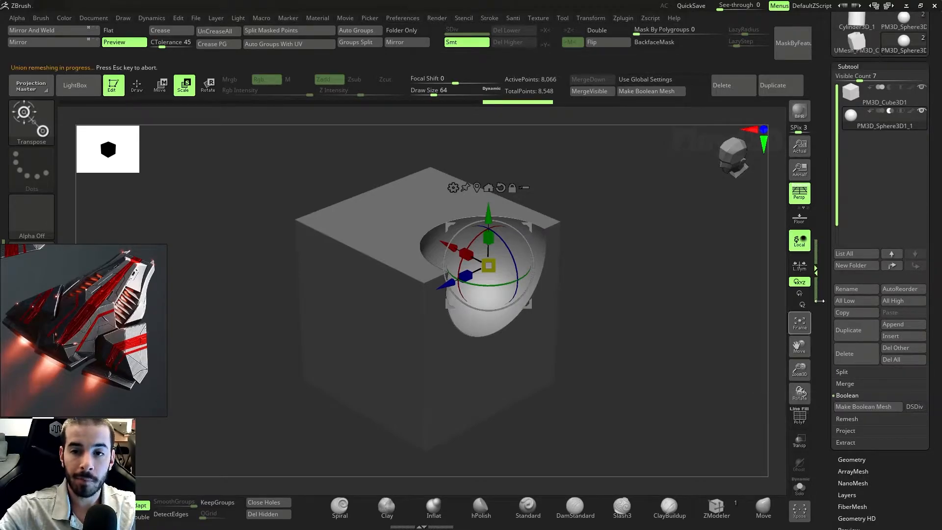
# - Open the generated Boolean mesh as the active tool and inspect the cut cube
pyautogui.moveTo(936, 204); pyautogui.dragTo(931, 263)
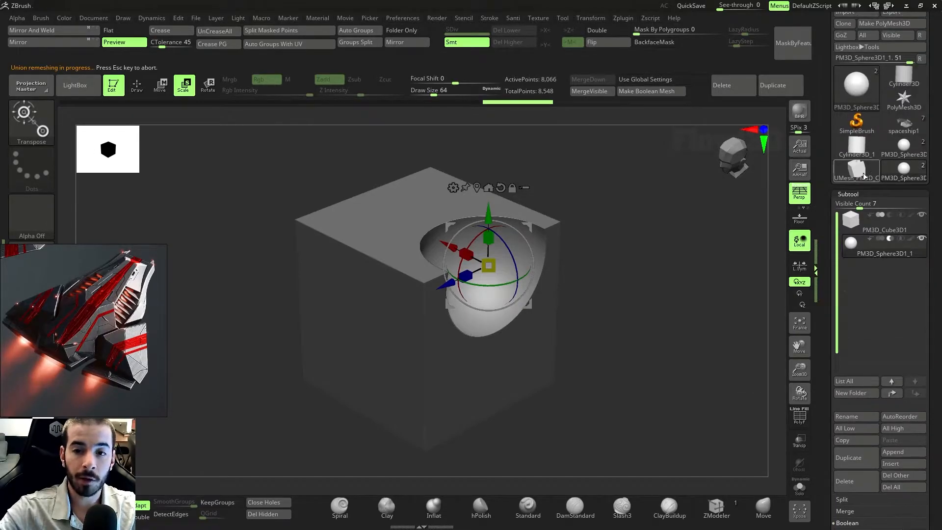
pyautogui.click(864, 175)
pyautogui.moveTo(635, 318); pyautogui.dragTo(647, 342)
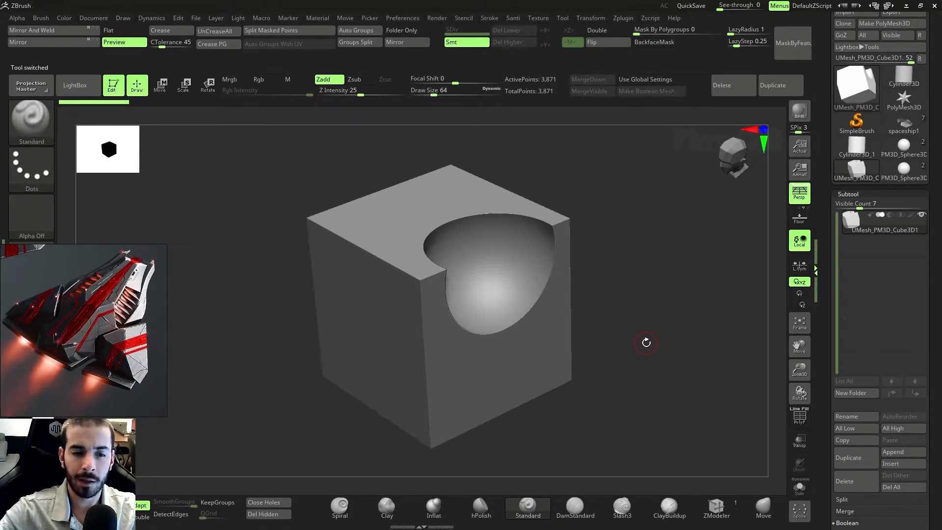
# - Return to the live cube-and-sphere tool and move the subtracting sphere with the gizmo
pyautogui.click(904, 168)
pyautogui.moveTo(671, 297); pyautogui.dragTo(671, 314)
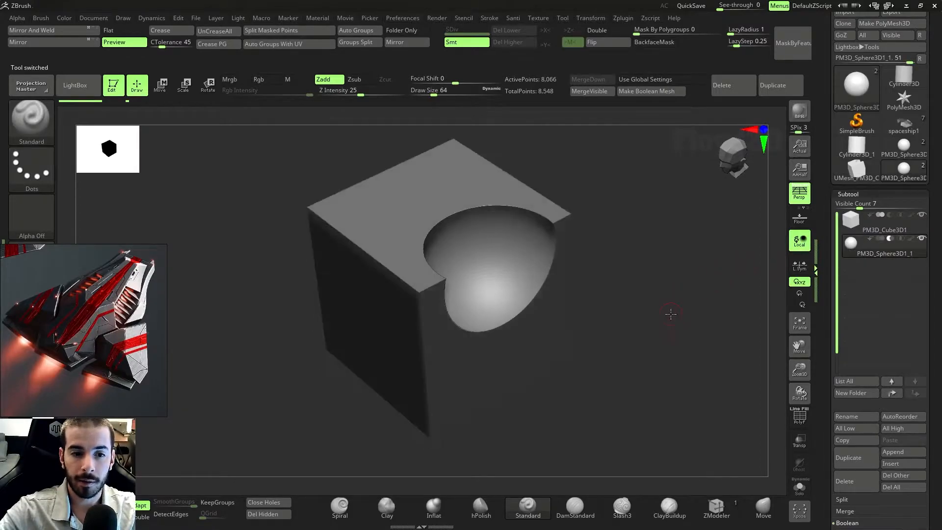
pyautogui.press('w')
pyautogui.moveTo(461, 231); pyautogui.dragTo(417, 196)
pyautogui.keyDown('alt'); pyautogui.moveTo(630, 252); pyautogui.dragTo(793, 385); pyautogui.keyUp('alt')
# - Reopen the merged cube mesh and inspect its wireframe around the spherical cut
pyautogui.click(845, 177)
pyautogui.moveTo(727, 372); pyautogui.dragTo(642, 347)
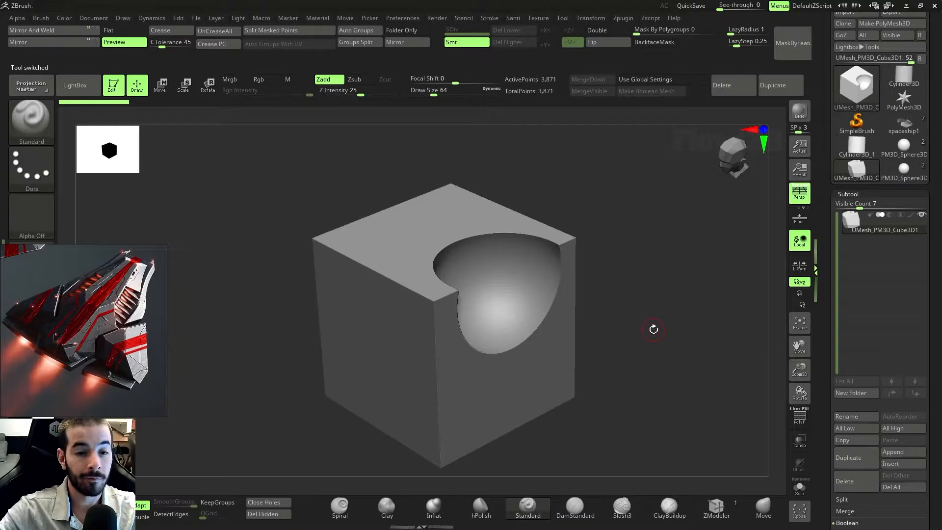
pyautogui.moveTo(653, 330); pyautogui.dragTo(677, 375)
pyautogui.click(800, 417)
pyautogui.moveTo(736, 410); pyautogui.dragTo(714, 333)
# - Choose the Move brush and review the cut cube's topology with and without polyframe display
pyautogui.click(764, 506)
pyautogui.moveTo(726, 289)
pyautogui.mouseDown()
pyautogui.moveTo(719, 284)
pyautogui.moveTo(727, 360)
pyautogui.moveTo(691, 316)
pyautogui.moveTo(716, 344)
pyautogui.moveTo(706, 359)
pyautogui.moveTo(715, 320)
pyautogui.moveTo(713, 339)
pyautogui.moveTo(677, 343)
pyautogui.moveTo(696, 365)
pyautogui.mouseUp()
pyautogui.moveTo(677, 361); pyautogui.dragTo(665, 367)
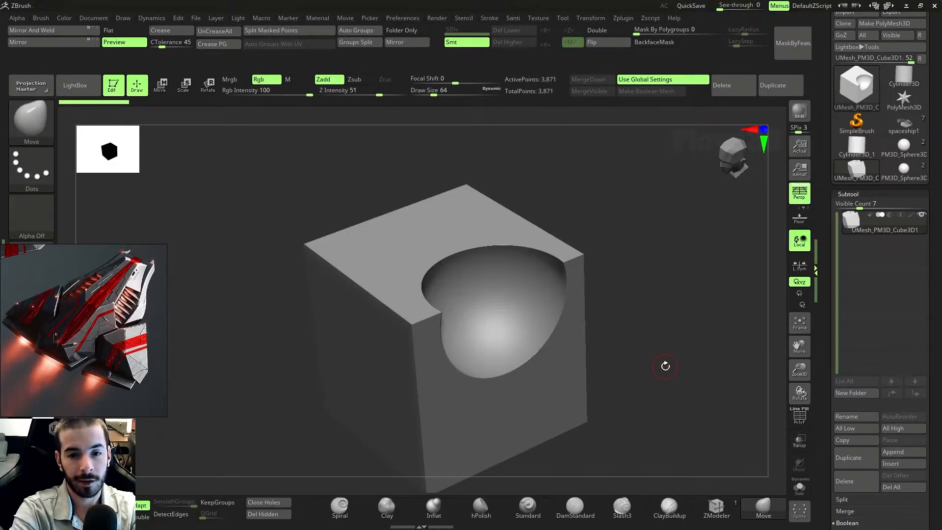
pyautogui.click(798, 416)
pyautogui.moveTo(717, 377); pyautogui.dragTo(696, 367)
pyautogui.press('f')
pyautogui.hotkey('shift', 'f')
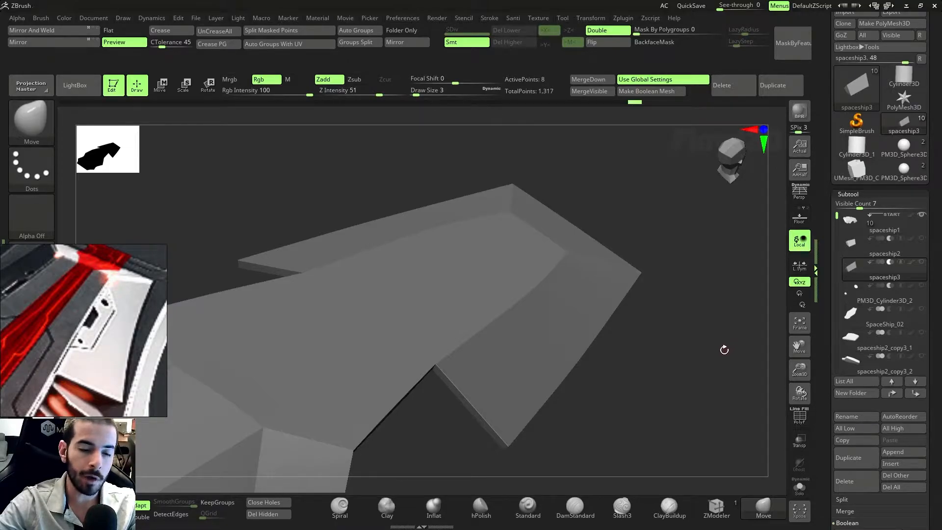
# - Select the spaceship1 subtool as the active hull piece
pyautogui.click(858, 221)
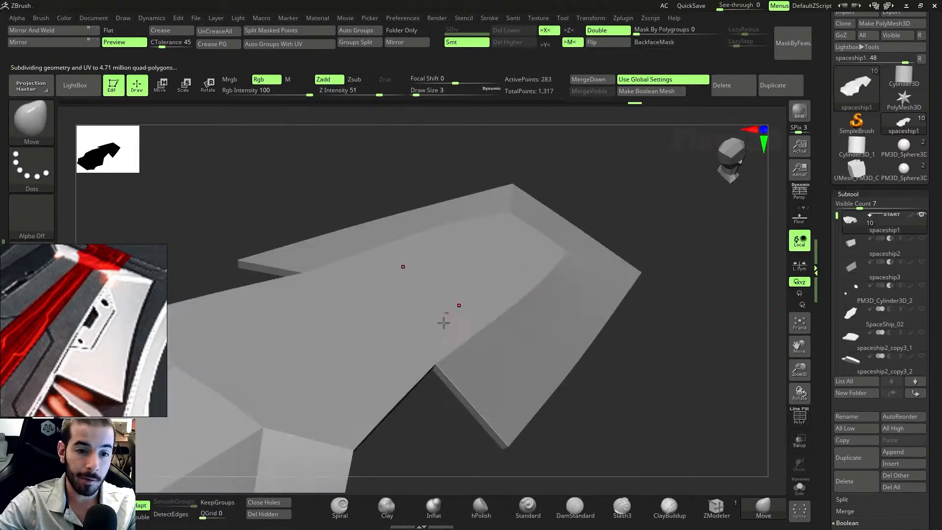
pyautogui.moveTo(612, 374); pyautogui.dragTo(655, 405)
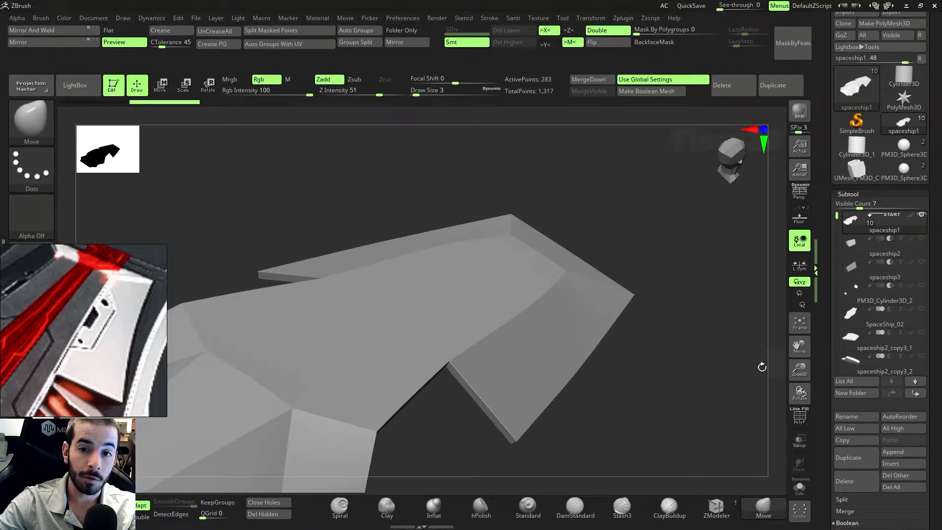
# - Move the spaceship2_copy3_1 subtool above spaceship1 in the subtool order, and return it to its original place
pyautogui.moveTo(854, 235); pyautogui.dragTo(851, 216)
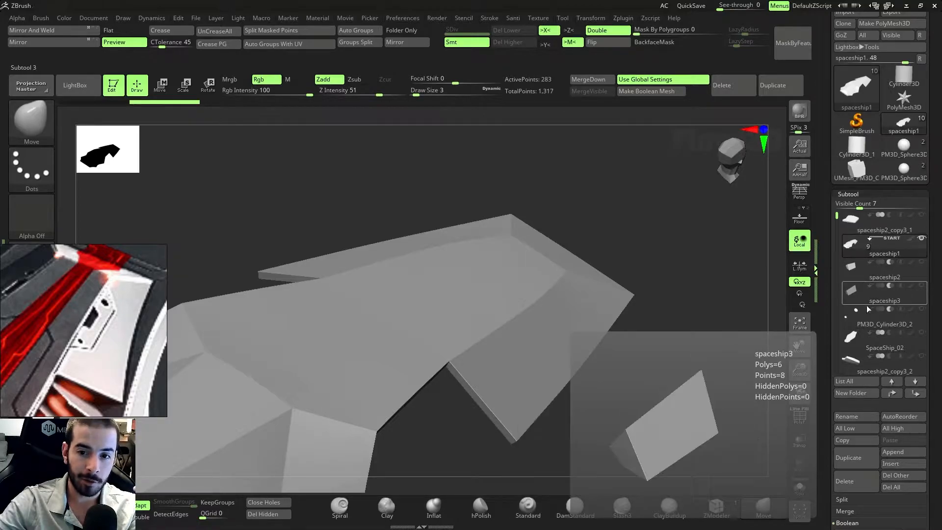
pyautogui.moveTo(866, 222); pyautogui.dragTo(855, 339)
# - Show the spaceship2 and spaceship3 subtraction subtools so they cut the nested recesses into the hull
pyautogui.moveTo(716, 275); pyautogui.dragTo(711, 373)
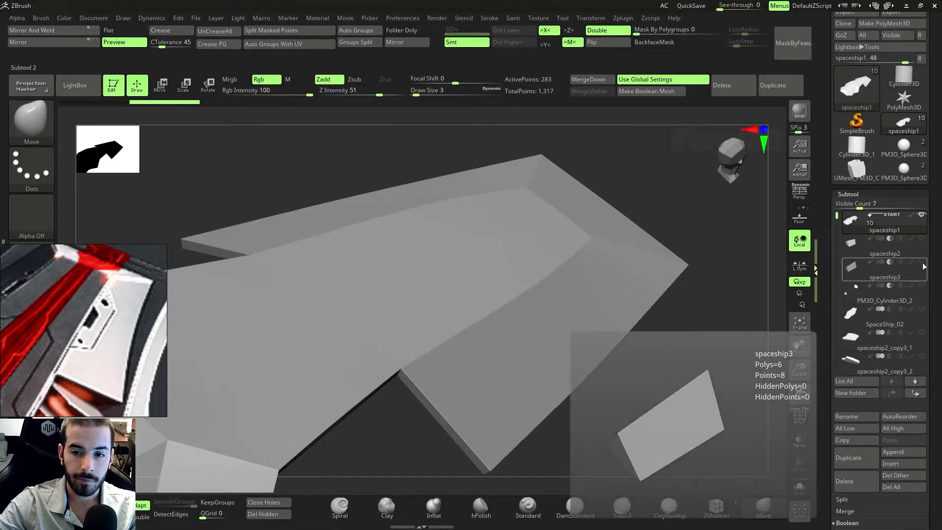
pyautogui.click(921, 239)
pyautogui.moveTo(711, 347); pyautogui.dragTo(726, 418)
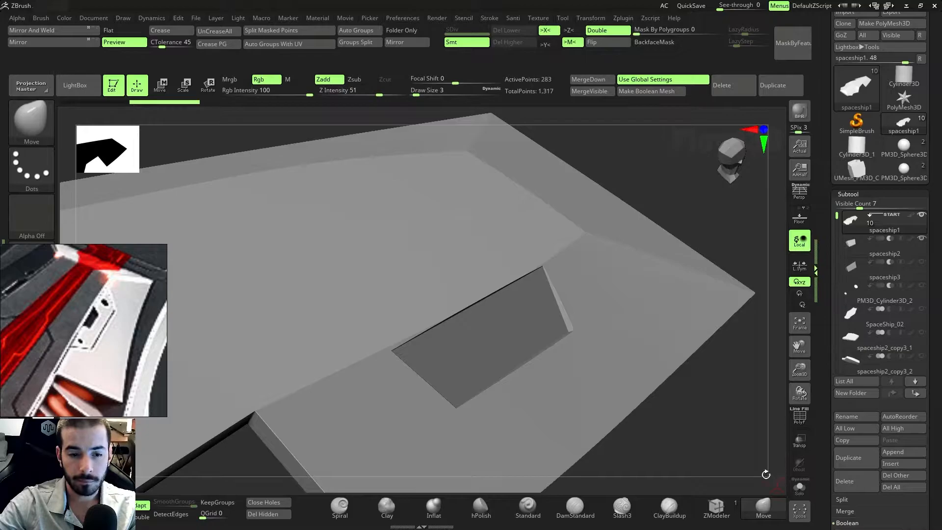
pyautogui.click(921, 261)
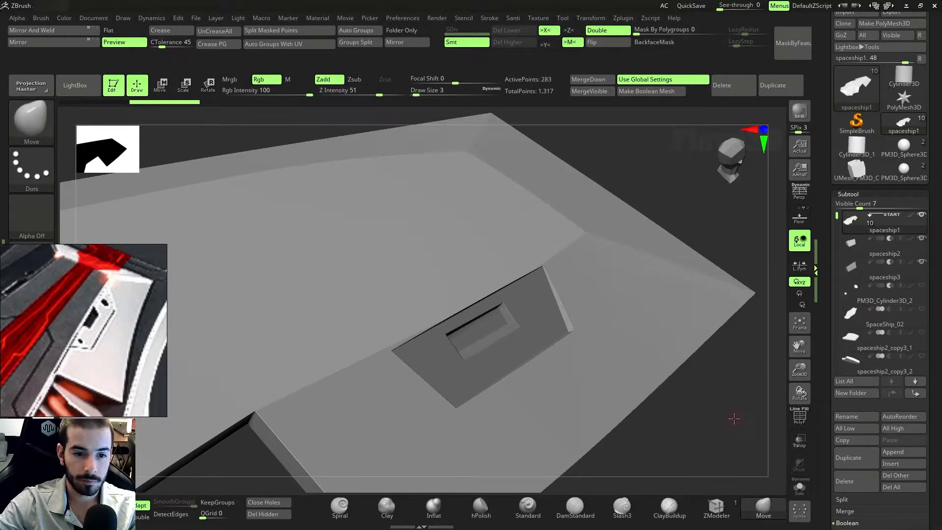
pyautogui.moveTo(735, 417); pyautogui.dragTo(405, 351)
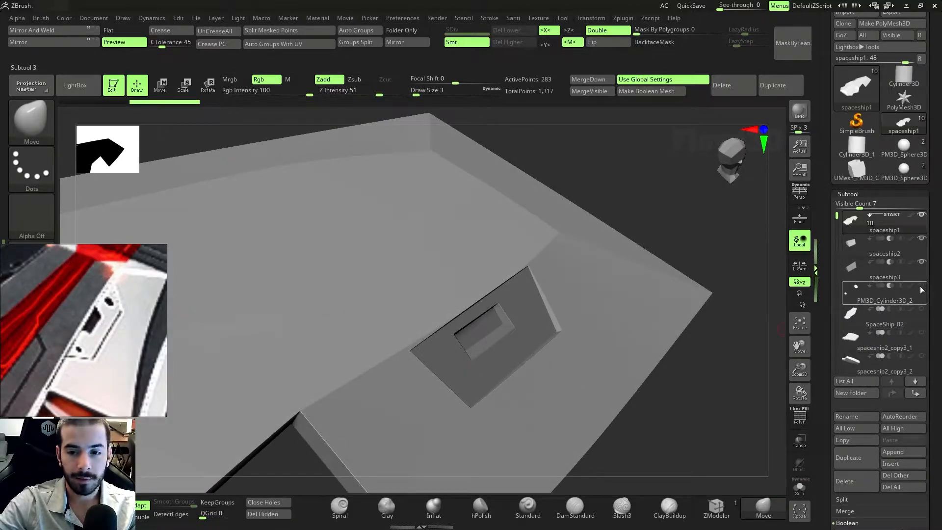
# - Show and select the PM3D_Cylinder3D_2 subtraction subtool, check it in isolation, and activate its move gizmo
pyautogui.moveTo(757, 372); pyautogui.dragTo(726, 408)
pyautogui.click(886, 294)
pyautogui.click(799, 487)
pyautogui.click(800, 487)
pyautogui.moveTo(751, 437); pyautogui.dragTo(707, 406)
pyautogui.press('w')
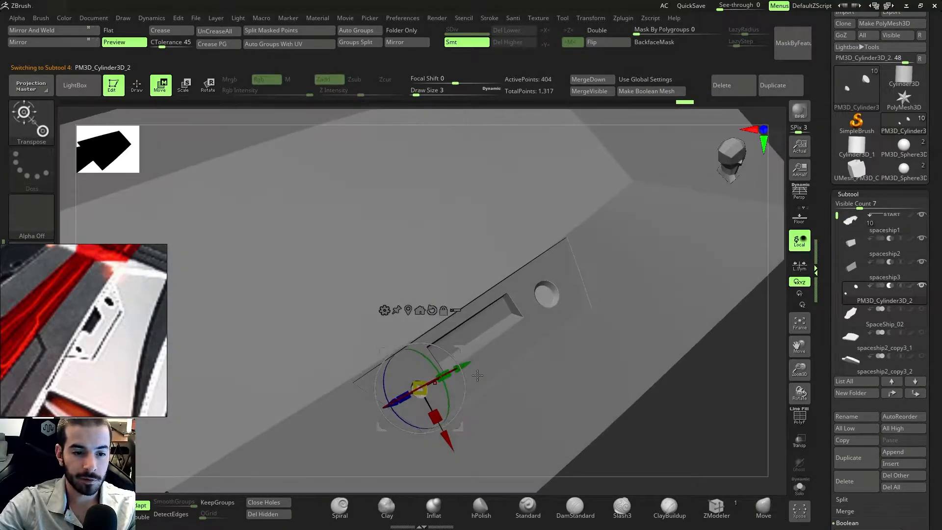
# - Reposition only the cylinder subtool's gizmo onto the nearby hull surface and compare the cutouts with the reference image
pyautogui.keyDown('alt'); pyautogui.moveTo(449, 342); pyautogui.dragTo(394, 263); pyautogui.keyUp('alt')
pyautogui.moveTo(678, 412); pyautogui.dragTo(707, 425)
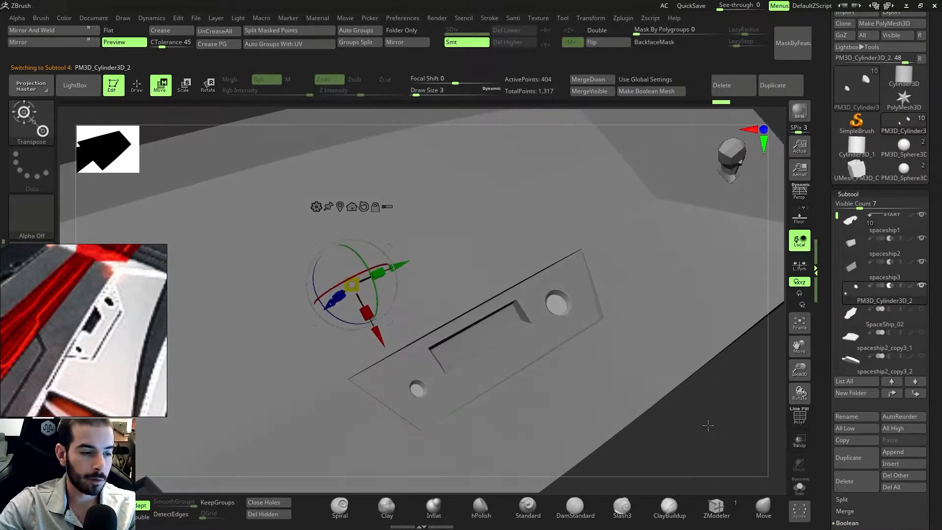
pyautogui.scroll(2, 90, 315)
pyautogui.scroll(-3, 90, 315)
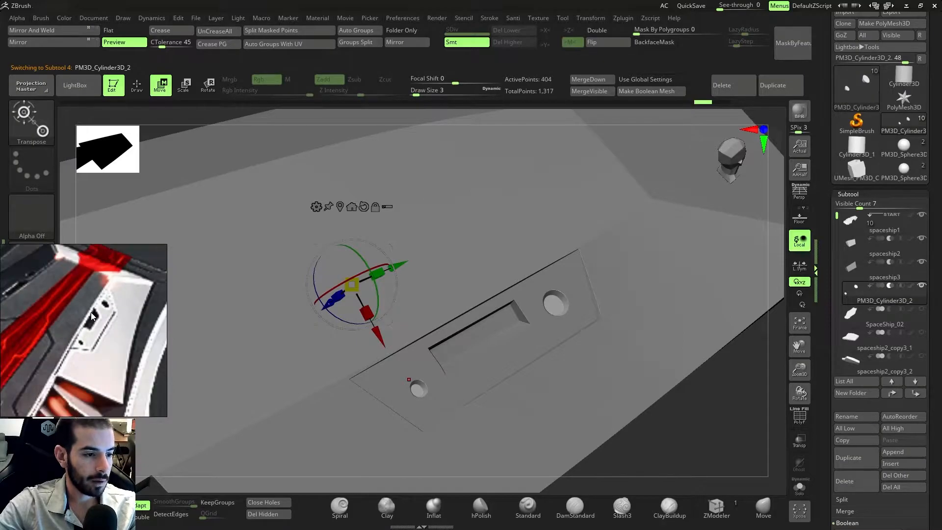
pyautogui.moveTo(702, 448); pyautogui.dragTo(744, 448)
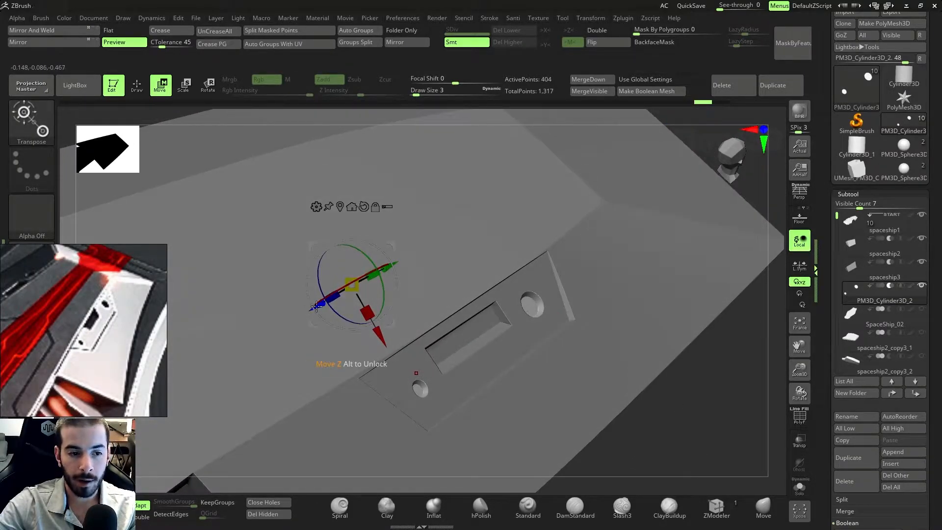
# - Nudge the cylinder cutters slightly along their Z and X axes and check the holes in the hull recess
pyautogui.moveTo(319, 305); pyautogui.dragTo(311, 305)
pyautogui.moveTo(708, 414)
pyautogui.mouseDown()
pyautogui.moveTo(696, 432)
pyautogui.moveTo(719, 425)
pyautogui.moveTo(724, 410)
pyautogui.mouseUp()
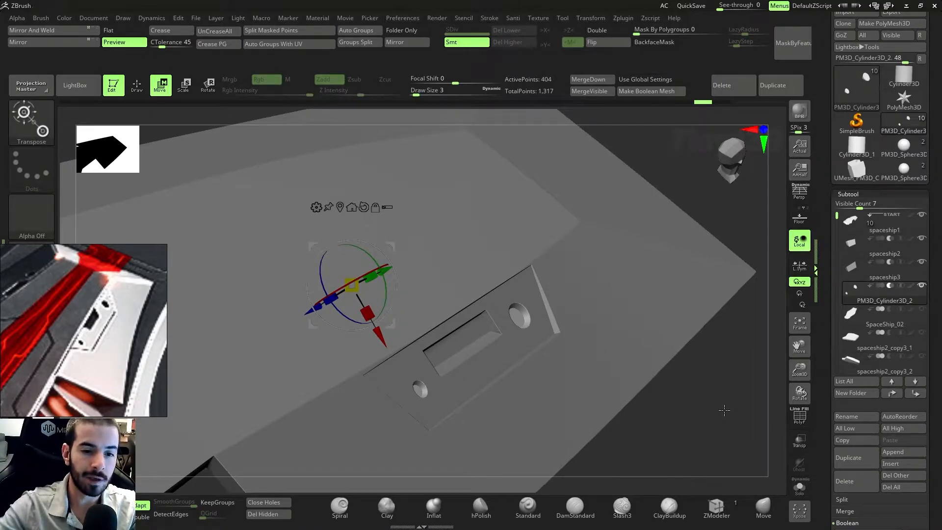
pyautogui.moveTo(704, 415); pyautogui.dragTo(678, 447)
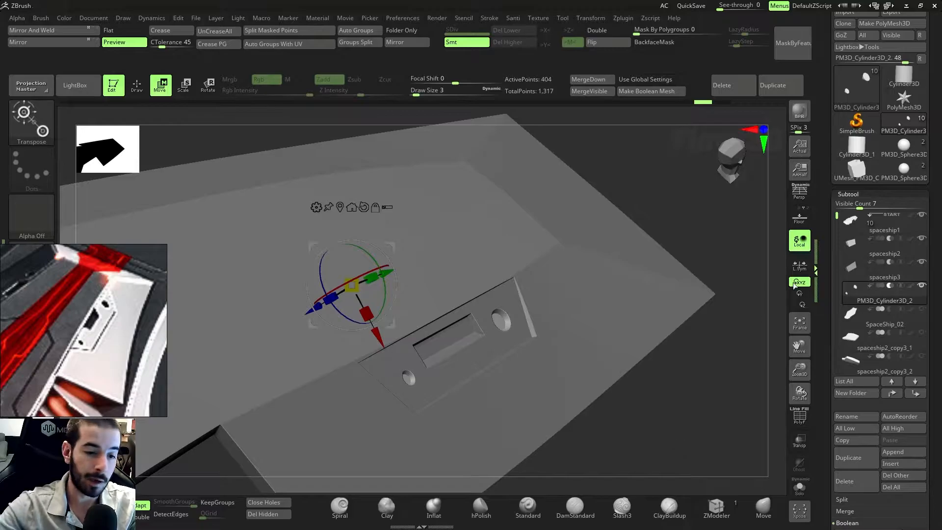
pyautogui.moveTo(377, 335); pyautogui.dragTo(374, 327)
pyautogui.moveTo(703, 434); pyautogui.dragTo(646, 429)
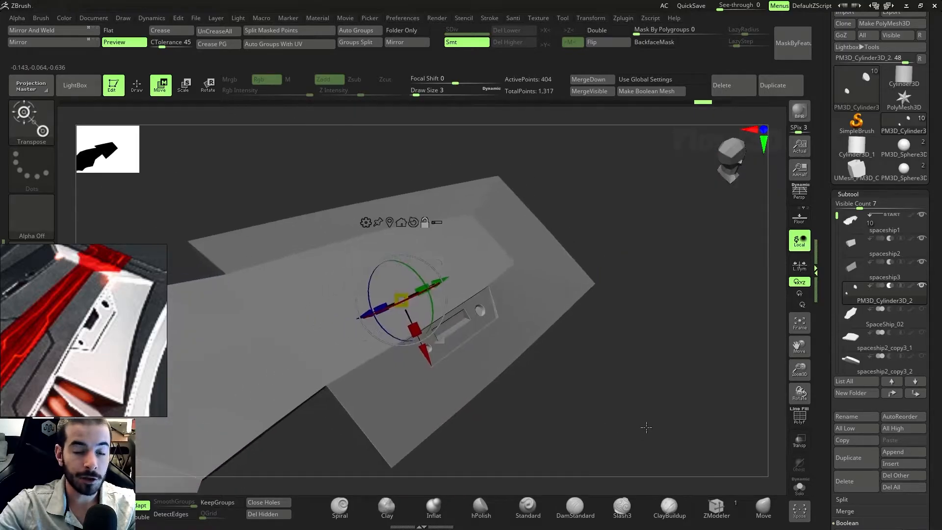
pyautogui.moveTo(641, 394); pyautogui.dragTo(671, 417)
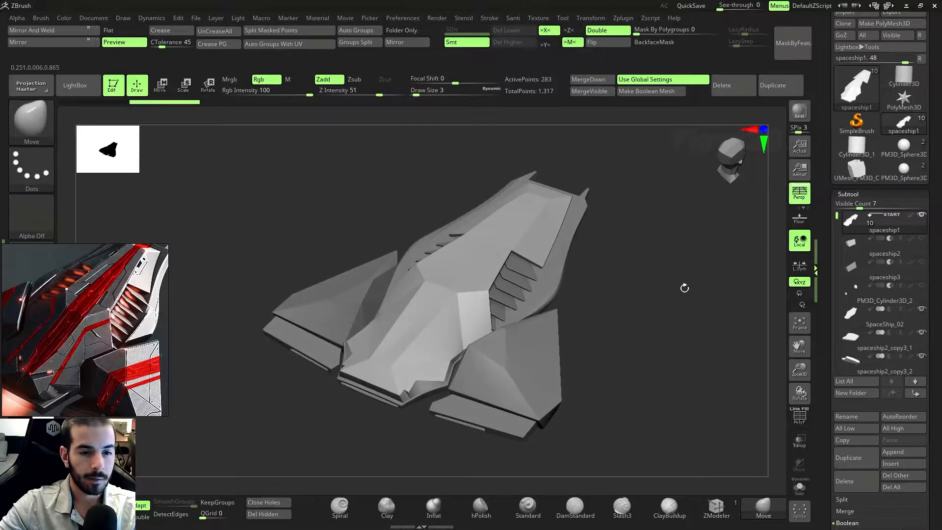
# - Apply Dynamic Subdiv to the spaceship1 hull as real geometry and keep it at subdivision level 8
pyautogui.moveTo(685, 288); pyautogui.dragTo(686, 291)
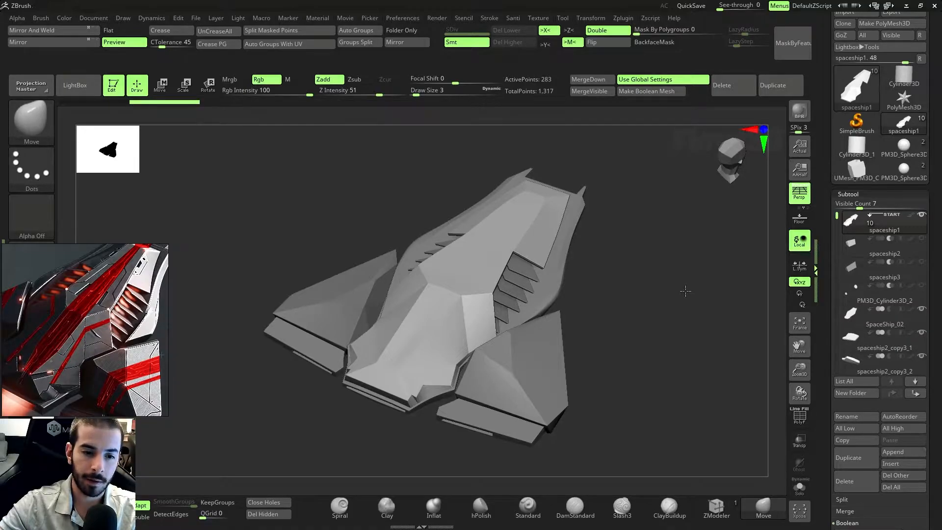
pyautogui.moveTo(685, 291); pyautogui.dragTo(680, 319)
pyautogui.press('space')
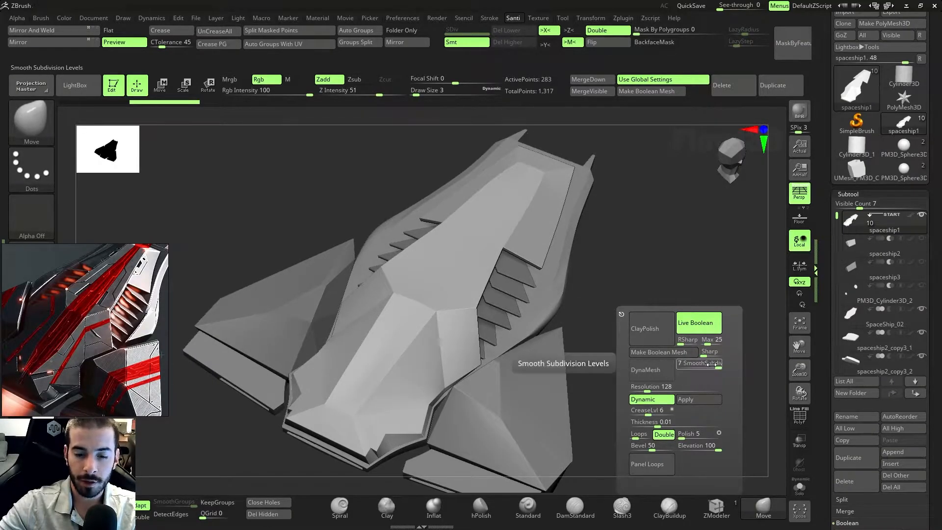
pyautogui.moveTo(646, 242); pyautogui.dragTo(672, 340)
pyautogui.press('space')
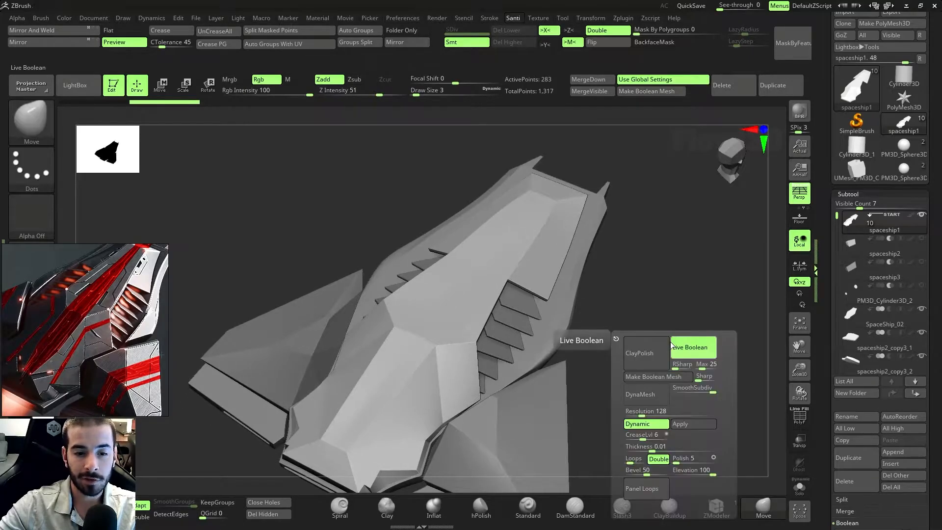
pyautogui.moveTo(709, 274); pyautogui.dragTo(717, 258)
pyautogui.click(852, 194)
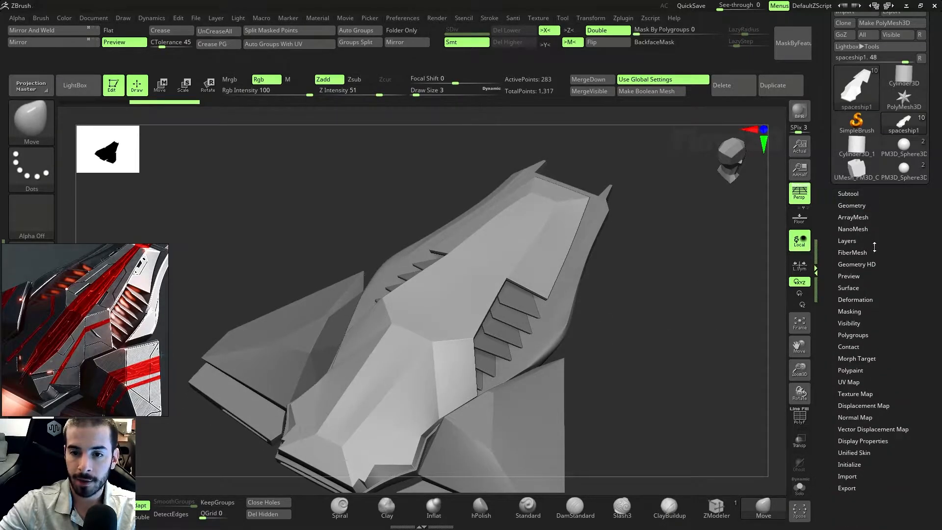
pyautogui.click(852, 205)
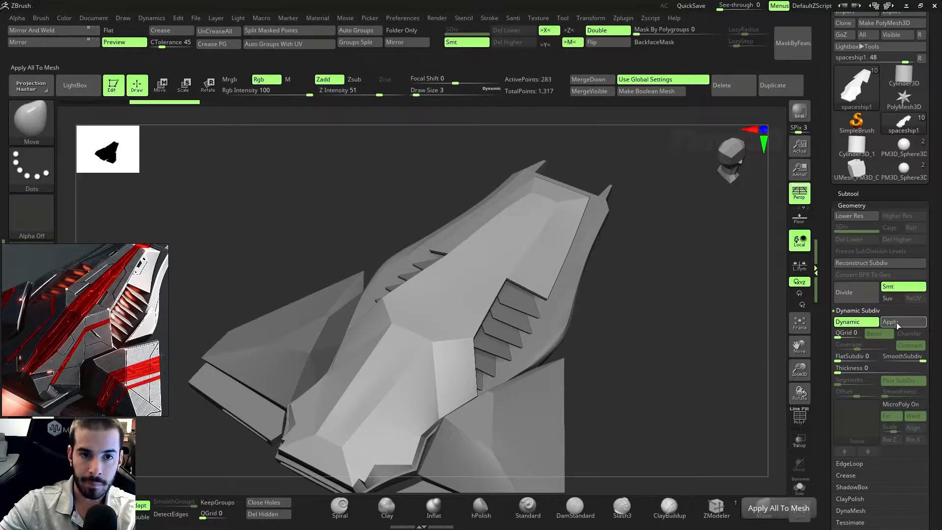
pyautogui.click(897, 322)
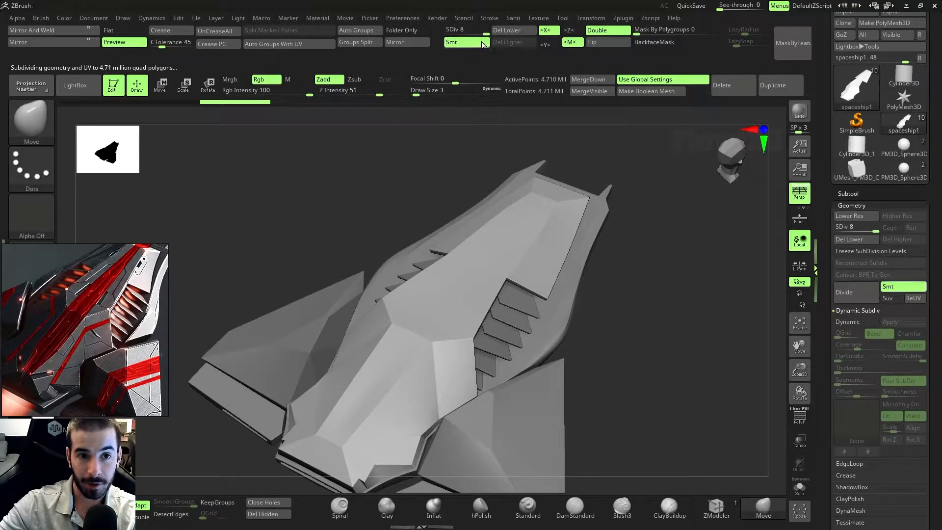
pyautogui.moveTo(484, 31)
pyautogui.mouseDown()
pyautogui.moveTo(448, 30)
pyautogui.moveTo(495, 29)
pyautogui.mouseUp()
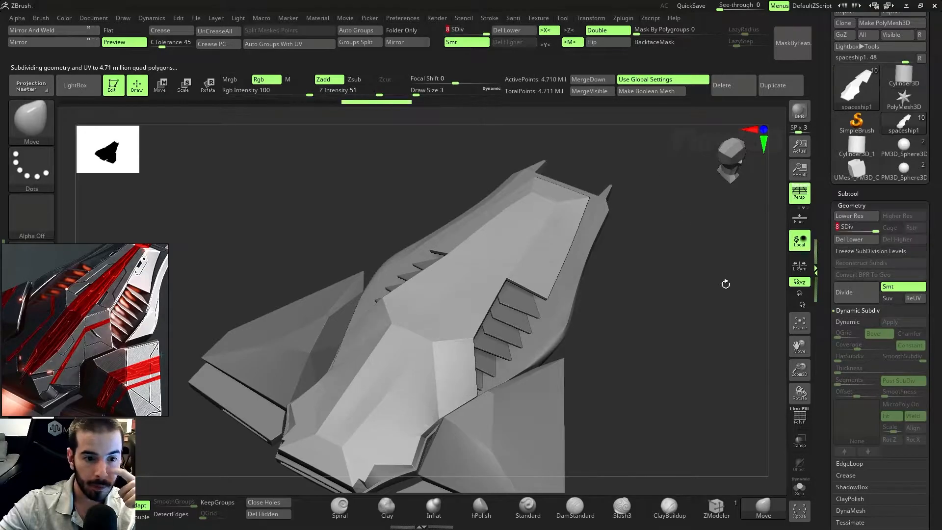
# - Isolate the spaceship1 hull in Solo mode and switch to the Standard brush
pyautogui.click(799, 487)
pyautogui.moveTo(766, 456); pyautogui.dragTo(611, 358)
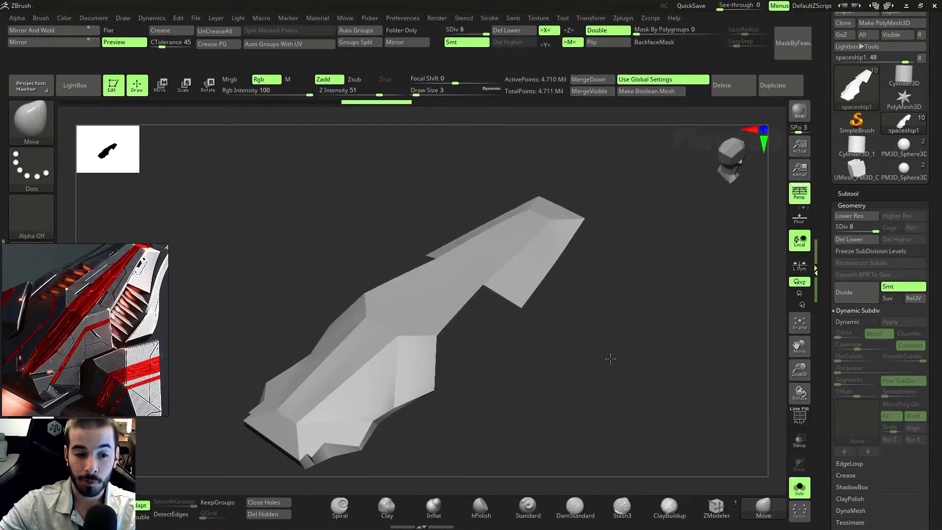
pyautogui.moveTo(611, 359); pyautogui.dragTo(610, 376)
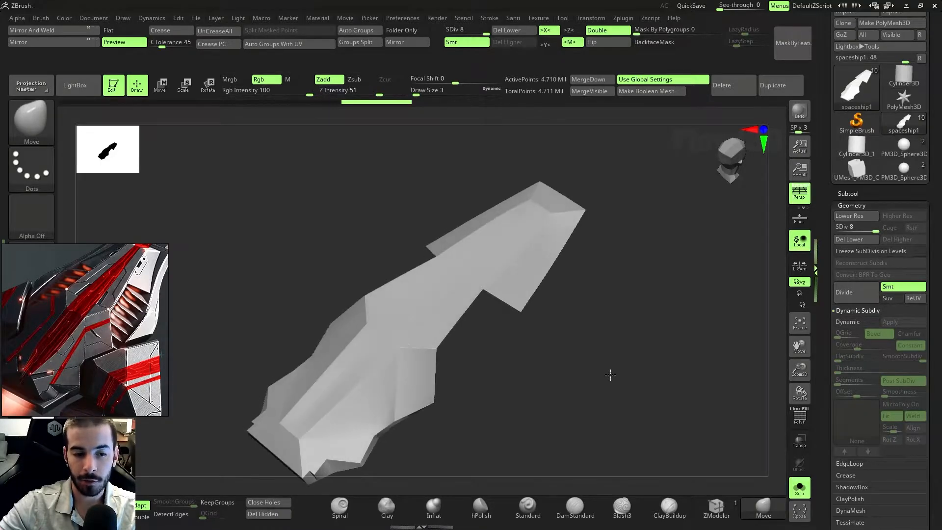
pyautogui.moveTo(660, 300); pyautogui.dragTo(676, 452)
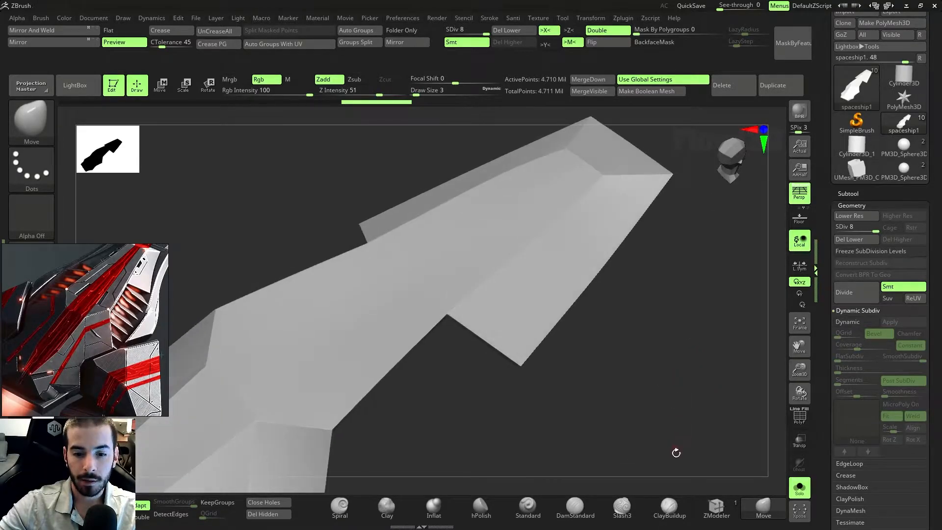
pyautogui.click(670, 506)
pyautogui.moveTo(659, 366); pyautogui.dragTo(584, 450)
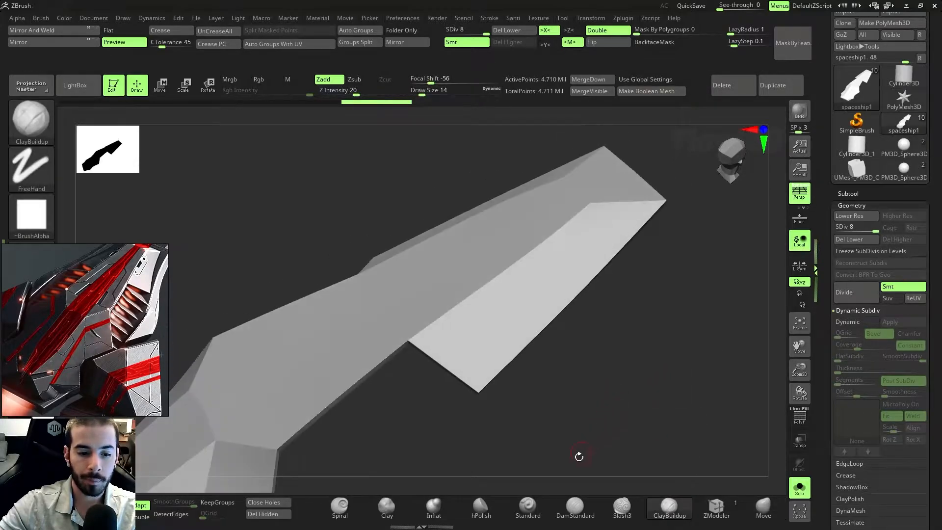
pyautogui.click(527, 508)
# - Try a Standard brush stroke across the hull surface and undo it
pyautogui.moveTo(605, 416); pyautogui.dragTo(633, 407)
pyautogui.moveTo(643, 207); pyautogui.dragTo(444, 417)
pyautogui.moveTo(564, 432)
pyautogui.mouseDown()
pyautogui.moveTo(677, 361)
pyautogui.moveTo(654, 443)
pyautogui.moveTo(664, 414)
pyautogui.mouseUp()
pyautogui.press('ctrl')
pyautogui.hotkey('ctrl', 'z')
# - Compare the hull at subdivision levels 5 and 8, and leave it at level 5
pyautogui.moveTo(485, 31); pyautogui.dragTo(470, 30)
pyautogui.moveTo(591, 274); pyautogui.dragTo(478, 371)
pyautogui.moveTo(662, 414)
pyautogui.mouseDown()
pyautogui.moveTo(698, 448)
pyautogui.moveTo(725, 408)
pyautogui.moveTo(636, 418)
pyautogui.moveTo(641, 430)
pyautogui.mouseUp()
pyautogui.moveTo(465, 30); pyautogui.dragTo(538, 60)
pyautogui.moveTo(717, 351)
pyautogui.mouseDown()
pyautogui.moveTo(662, 347)
pyautogui.moveTo(695, 389)
pyautogui.moveTo(687, 391)
pyautogui.moveTo(702, 347)
pyautogui.mouseUp()
pyautogui.hotkey('shift', 'd')
pyautogui.hotkey('shift', 'd')
pyautogui.hotkey('shift', 'd')
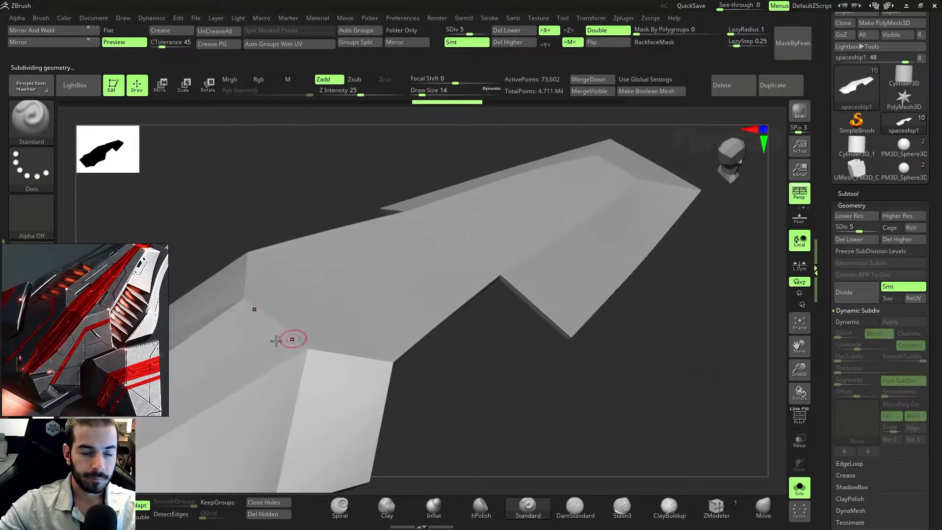
# - Assign the RT_Industr_043 alpha to the Standard brush
pyautogui.moveTo(694, 388); pyautogui.dragTo(600, 391)
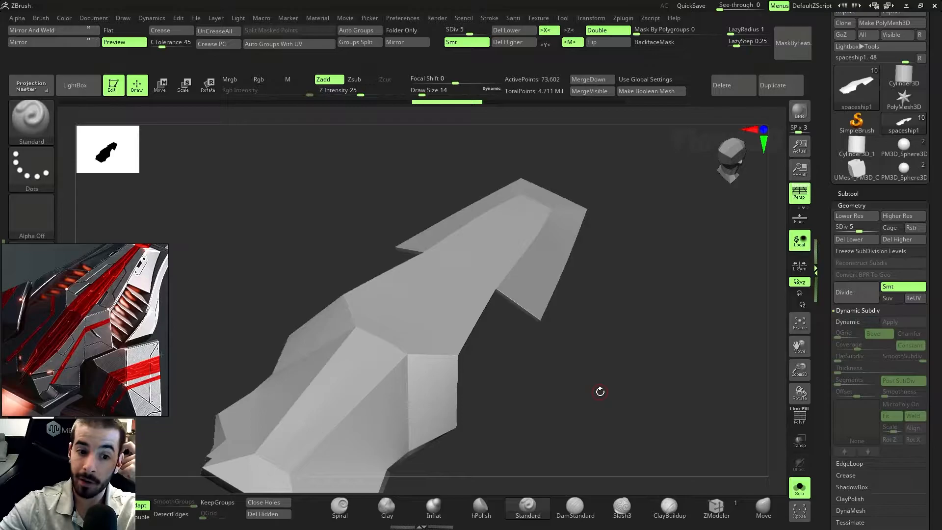
pyautogui.moveTo(601, 391); pyautogui.dragTo(593, 406)
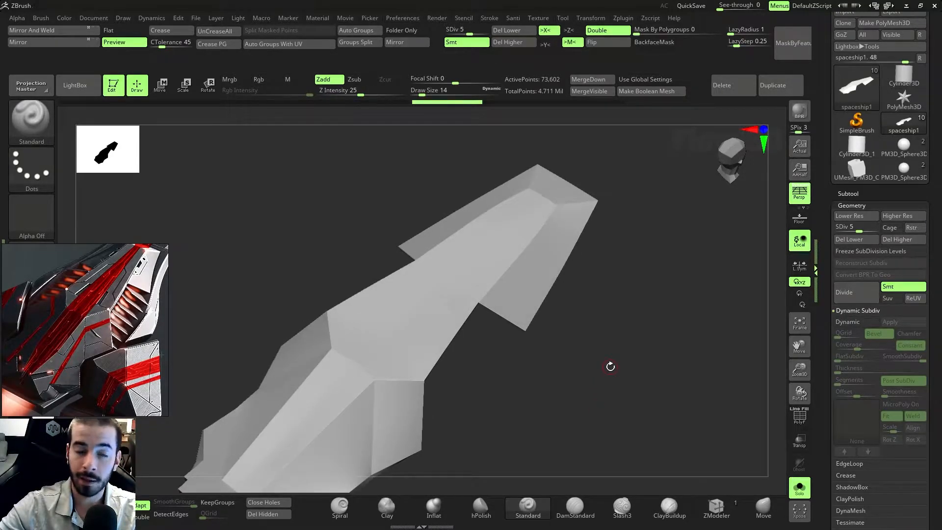
pyautogui.click(34, 221)
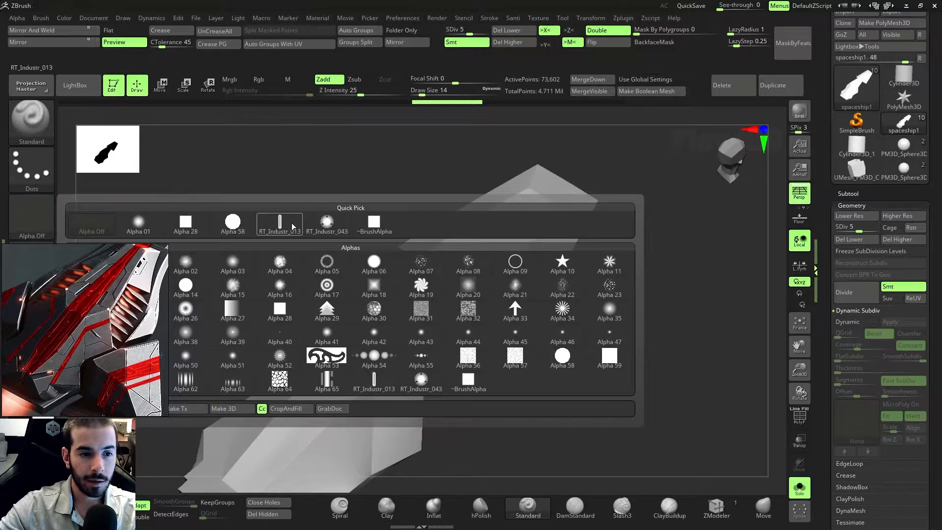
pyautogui.click(325, 225)
pyautogui.moveTo(601, 394)
pyautogui.mouseDown()
pyautogui.moveTo(599, 363)
pyautogui.moveTo(616, 382)
pyautogui.moveTo(593, 392)
pyautogui.mouseUp()
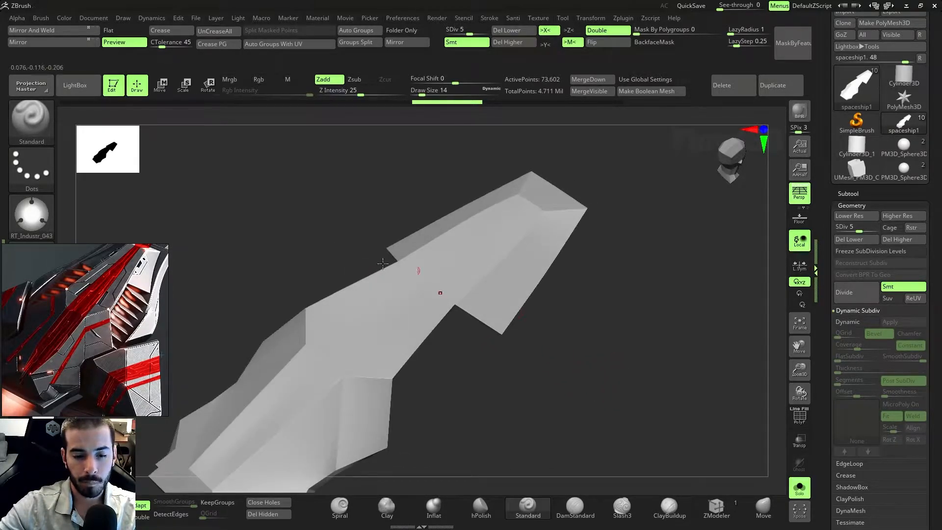
# - Open the alpha image import to view the files on the Desktop, and close it without importing
pyautogui.click(37, 219)
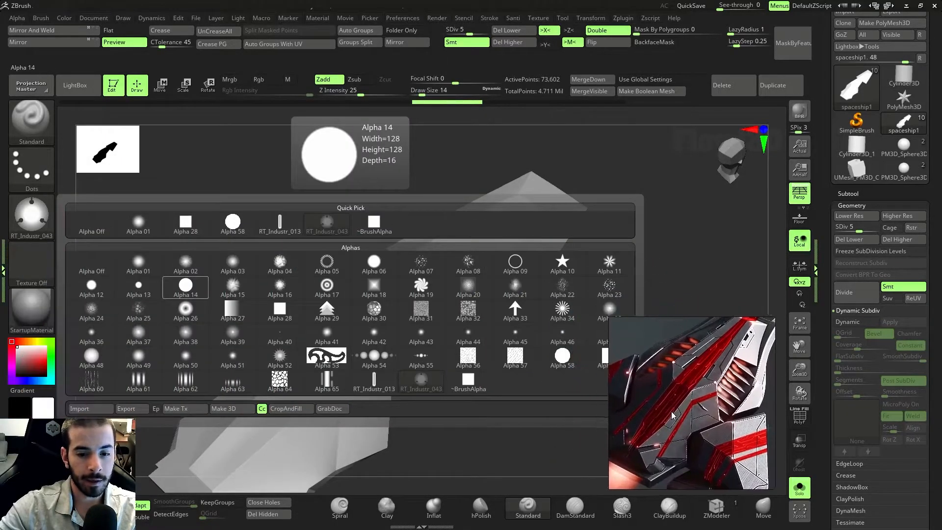
pyautogui.click(92, 409)
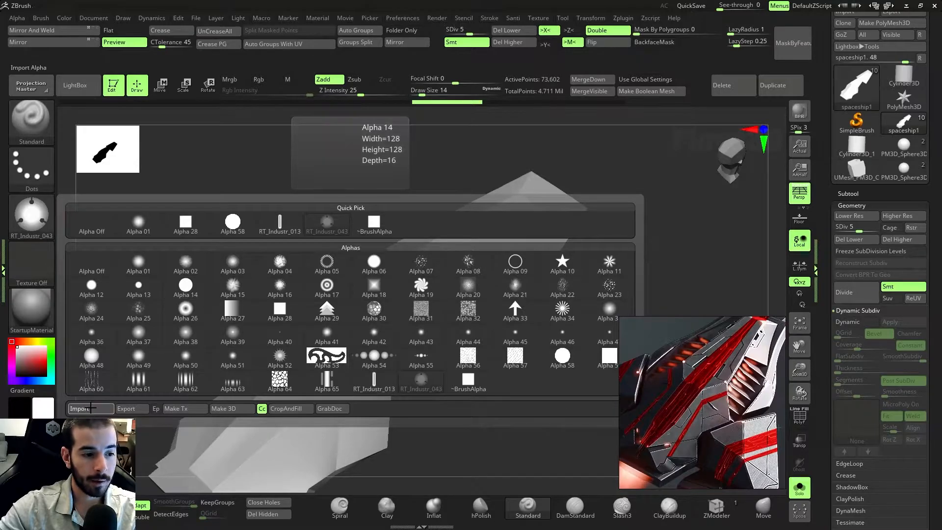
pyautogui.moveTo(547, 79); pyautogui.dragTo(365, 71)
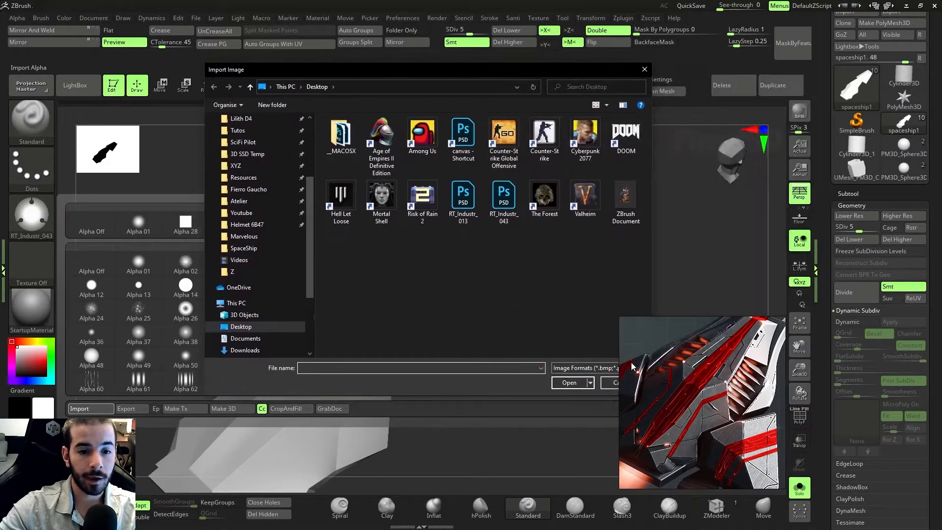
pyautogui.click(609, 383)
pyautogui.moveTo(503, 434); pyautogui.dragTo(530, 397)
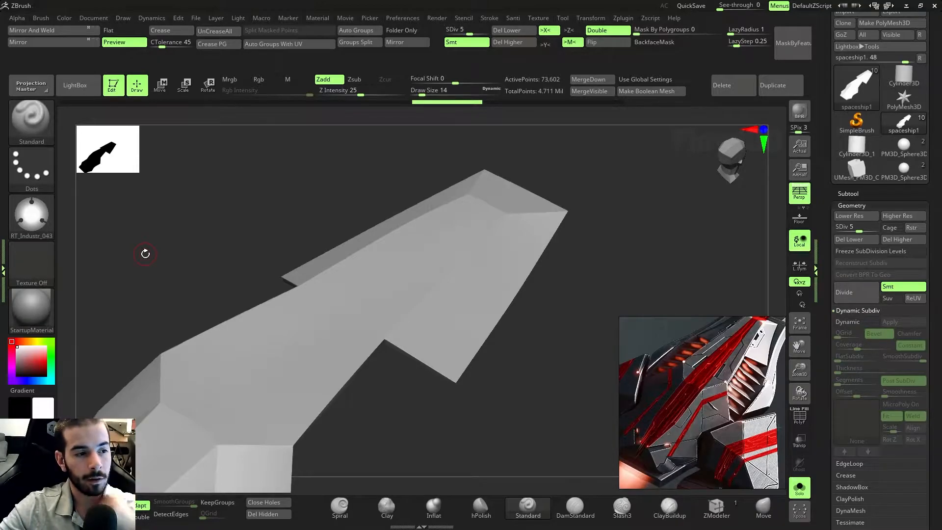
# - Set the Standard brush's stroke type to DragRect and focus on the hull's side panel corner
pyautogui.click(43, 163)
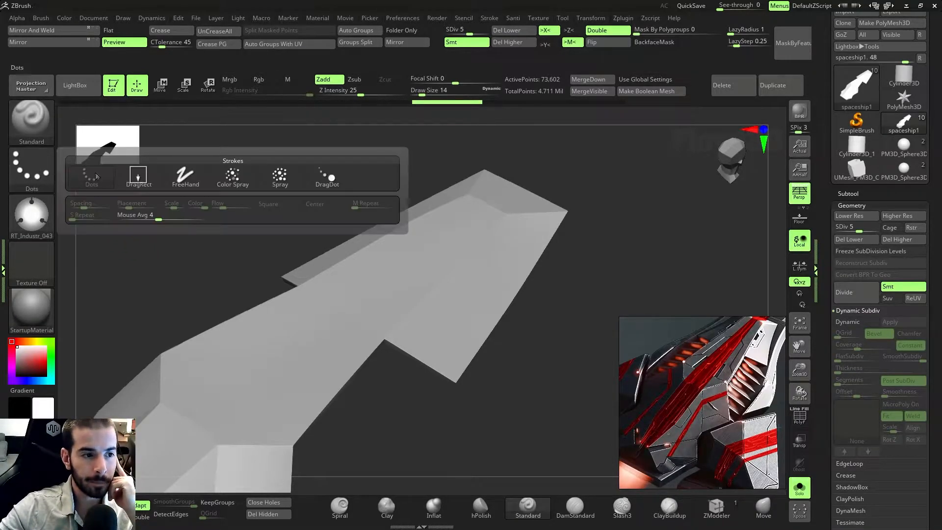
pyautogui.click(140, 181)
pyautogui.moveTo(531, 417)
pyautogui.mouseDown()
pyautogui.moveTo(532, 427)
pyautogui.moveTo(509, 412)
pyautogui.moveTo(507, 393)
pyautogui.moveTo(505, 414)
pyautogui.moveTo(530, 438)
pyautogui.moveTo(520, 368)
pyautogui.mouseUp()
pyautogui.moveTo(492, 399); pyautogui.dragTo(523, 405)
pyautogui.moveTo(390, 358)
pyautogui.keyDown('ctrl'); pyautogui.mouseDown()
pyautogui.moveTo(368, 333)
pyautogui.moveTo(378, 295)
pyautogui.moveTo(407, 299)
pyautogui.mouseUp(); pyautogui.keyUp('ctrl')
pyautogui.keyDown('ctrl'); pyautogui.moveTo(524, 388); pyautogui.dragTo(499, 313); pyautogui.keyUp('ctrl')
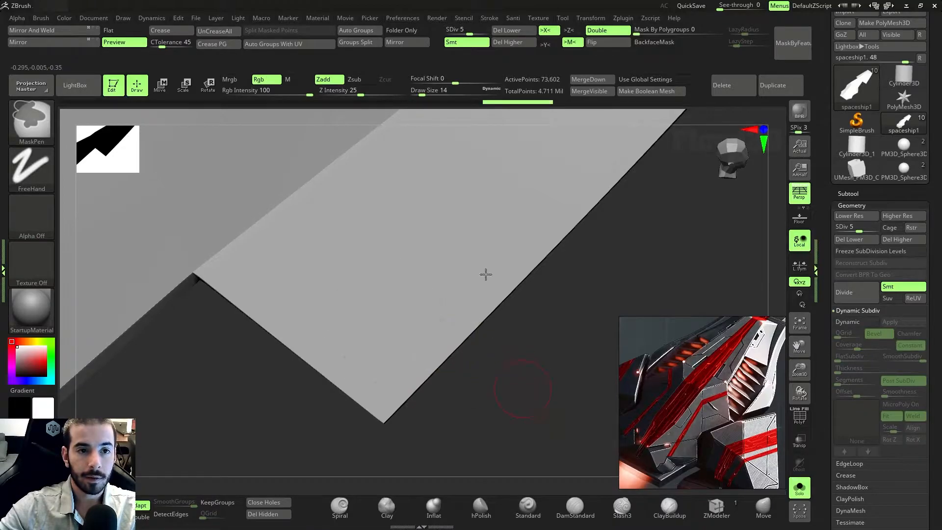
# - Raise the hull to subdivision level 8 and stamp the RT_Industr_043 alpha near the side panel's corner
pyautogui.moveTo(469, 31); pyautogui.dragTo(486, 30)
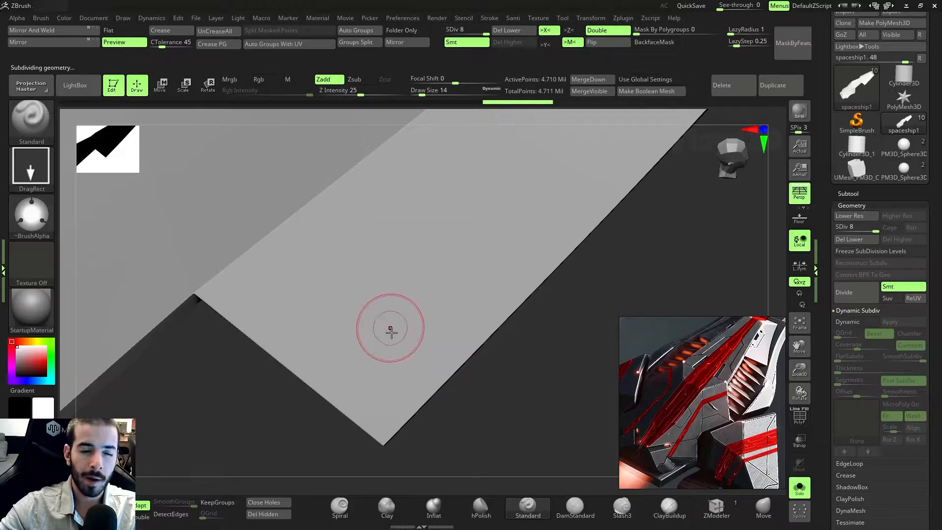
pyautogui.moveTo(551, 385); pyautogui.dragTo(485, 381)
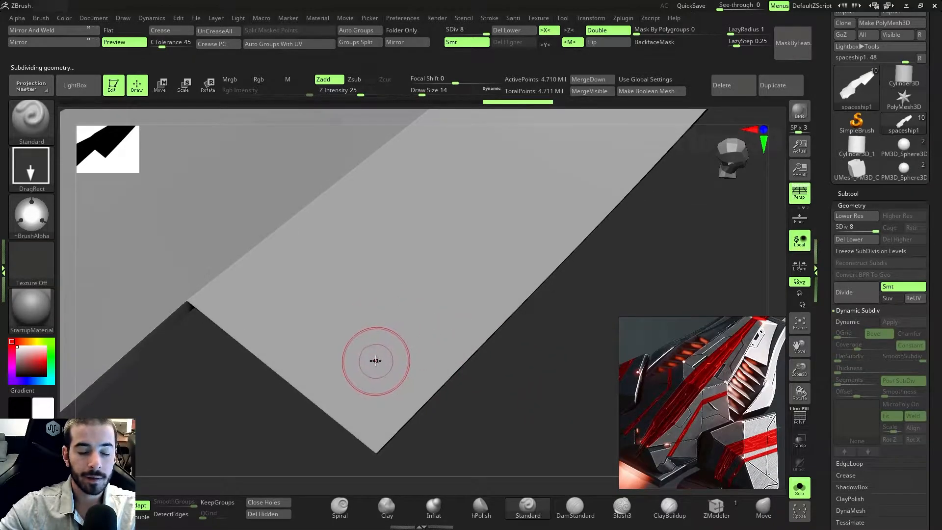
pyautogui.moveTo(375, 358); pyautogui.dragTo(388, 397)
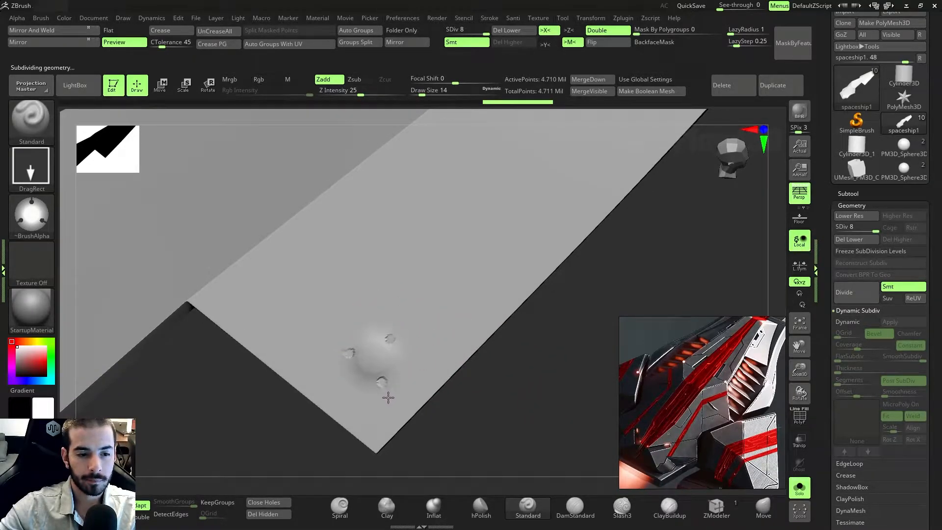
pyautogui.moveTo(503, 448); pyautogui.dragTo(574, 432)
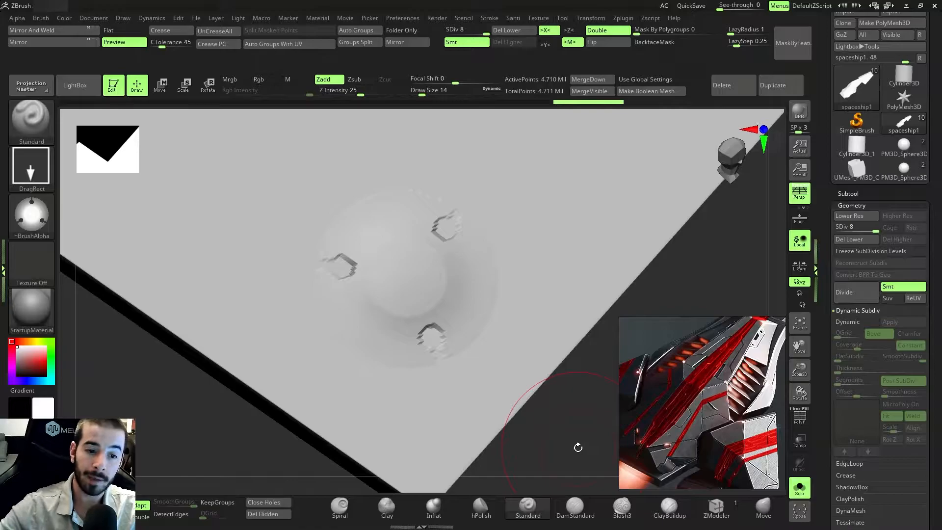
pyautogui.moveTo(564, 444); pyautogui.dragTo(535, 426)
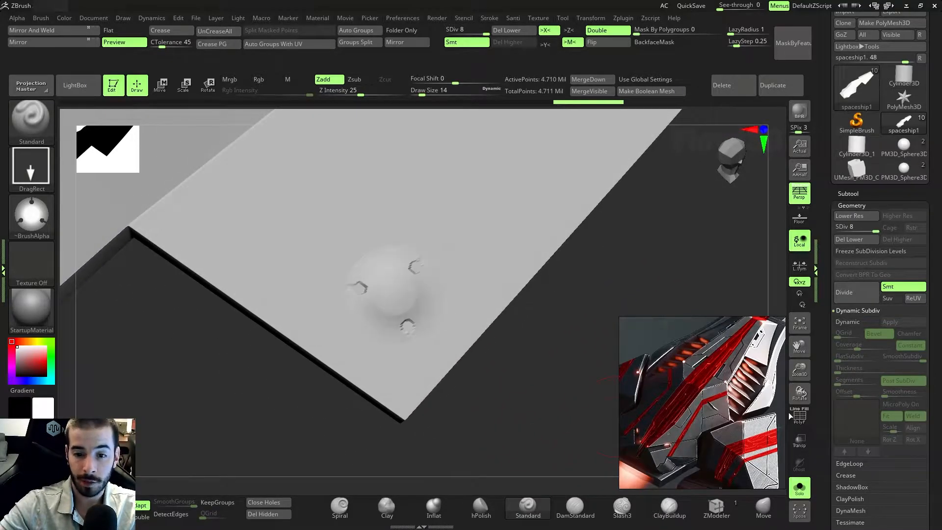
# - Briefly check the stamped detail's wireframe and undo the alpha stamp
pyautogui.click(800, 417)
pyautogui.click(800, 417)
pyautogui.moveTo(521, 363)
pyautogui.mouseDown()
pyautogui.moveTo(511, 391)
pyautogui.moveTo(521, 404)
pyautogui.moveTo(502, 408)
pyautogui.moveTo(511, 417)
pyautogui.mouseUp()
pyautogui.press('ctrl')
pyautogui.hotkey('ctrl', 'z')
# - Lower the hull to subdivision level 1 and turn on its PolyFrame wireframe
pyautogui.moveTo(535, 374)
pyautogui.mouseDown()
pyautogui.moveTo(505, 432)
pyautogui.moveTo(656, 418)
pyautogui.mouseUp()
pyautogui.hotkey('shift', 'd')
pyautogui.hotkey('shift', 'd')
pyautogui.hotkey('shift', 'd')
pyautogui.hotkey('shift', 'd')
pyautogui.hotkey('shift', 'd')
pyautogui.hotkey('shift', 'd')
pyautogui.hotkey('shift', 'd')
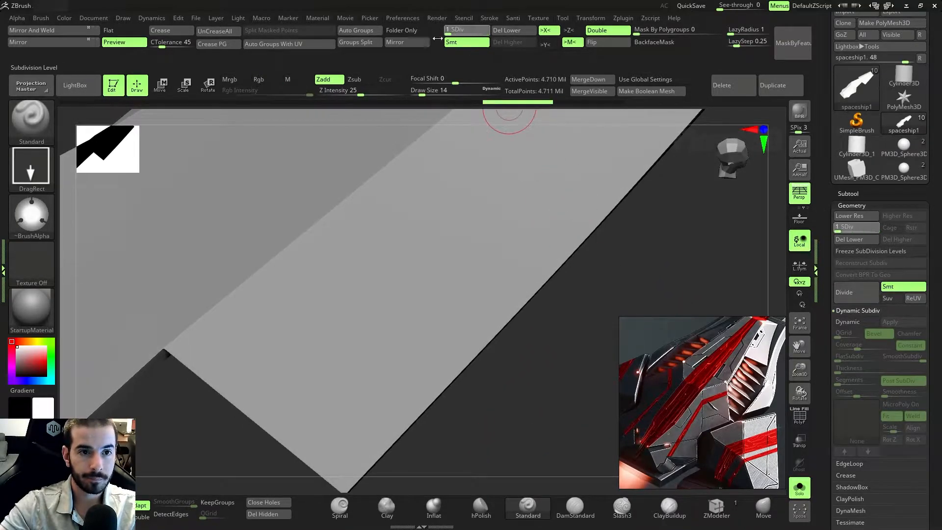
pyautogui.click(799, 416)
# - Examine the polygon layout at the hull's end and raise the mesh back to subdivision level 8
pyautogui.moveTo(574, 314); pyautogui.dragTo(563, 248)
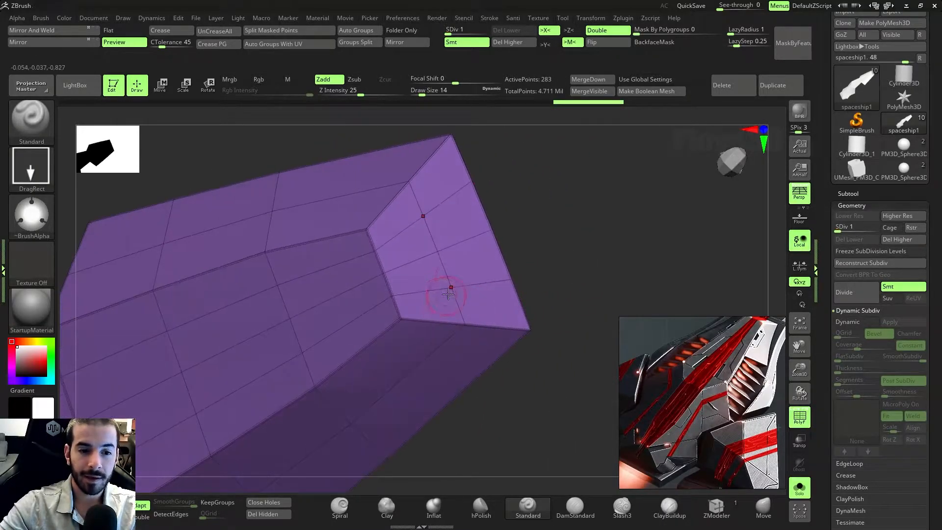
pyautogui.moveTo(512, 434); pyautogui.dragTo(459, 435)
pyautogui.moveTo(516, 293); pyautogui.dragTo(435, 285)
pyautogui.moveTo(520, 251); pyautogui.dragTo(524, 264)
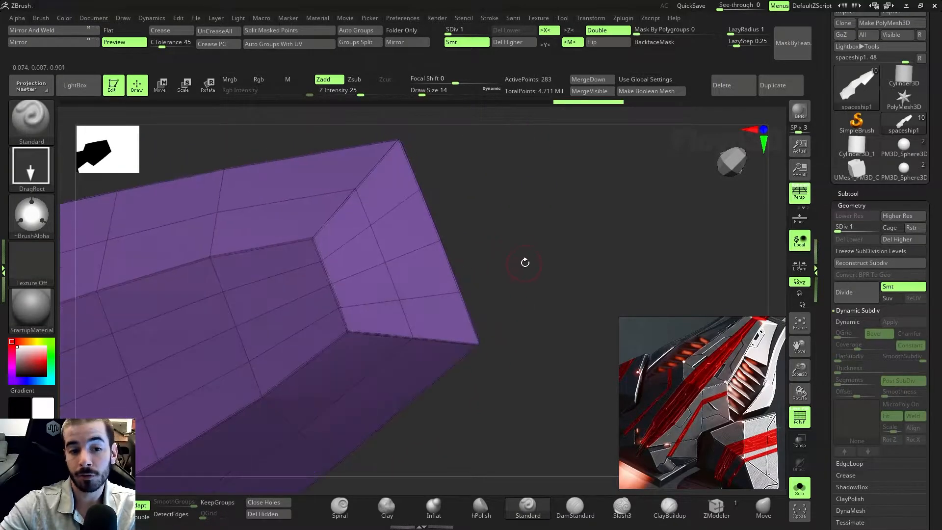
pyautogui.moveTo(449, 30); pyautogui.dragTo(497, 30)
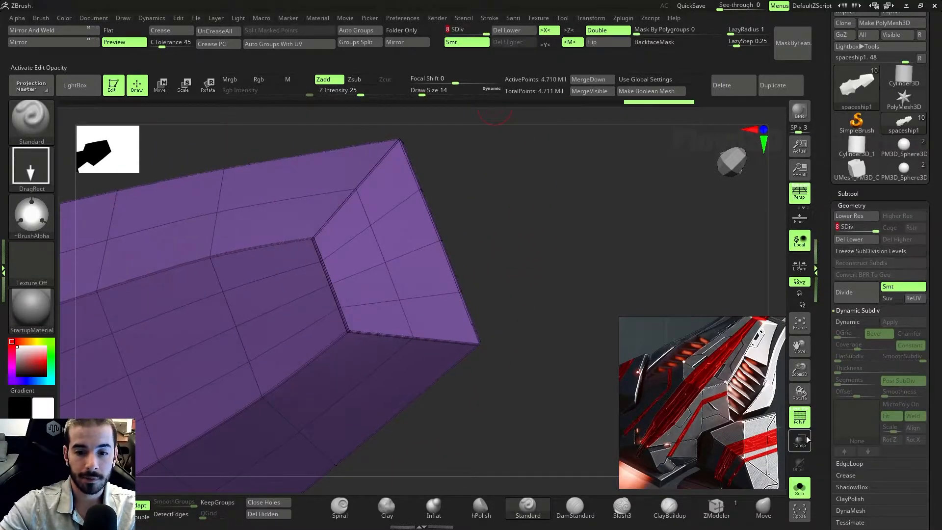
# - Turn off the PolyFrame display and stamp the current alpha on the hull's end face near its corner
pyautogui.click(800, 417)
pyautogui.moveTo(541, 242); pyautogui.dragTo(583, 266)
pyautogui.keyDown('alt'); pyautogui.moveTo(726, 213); pyautogui.dragTo(524, 356); pyautogui.keyUp('alt')
pyautogui.moveTo(492, 281)
pyautogui.mouseDown()
pyautogui.moveTo(490, 257)
pyautogui.moveTo(483, 270)
pyautogui.mouseUp()
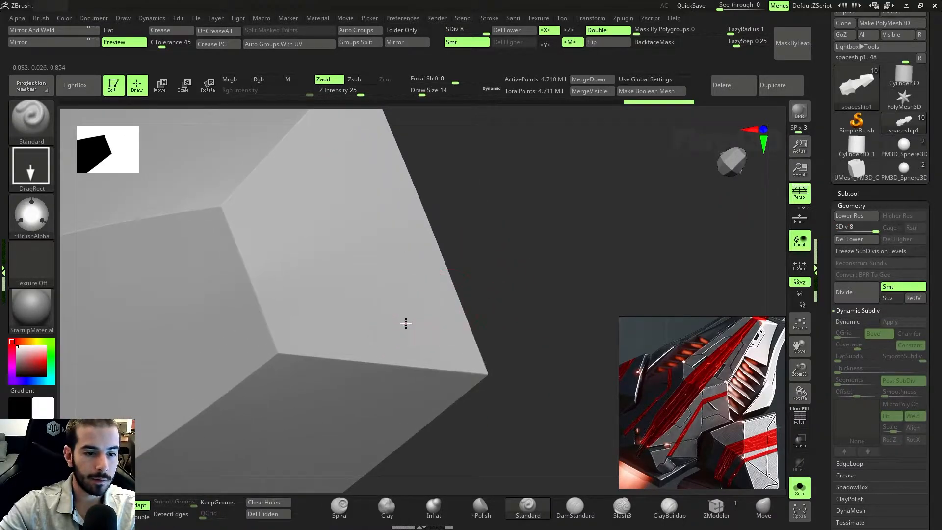
pyautogui.moveTo(406, 322); pyautogui.dragTo(422, 347)
pyautogui.moveTo(532, 328)
pyautogui.mouseDown()
pyautogui.moveTo(532, 286)
pyautogui.moveTo(555, 330)
pyautogui.moveTo(575, 271)
pyautogui.mouseUp()
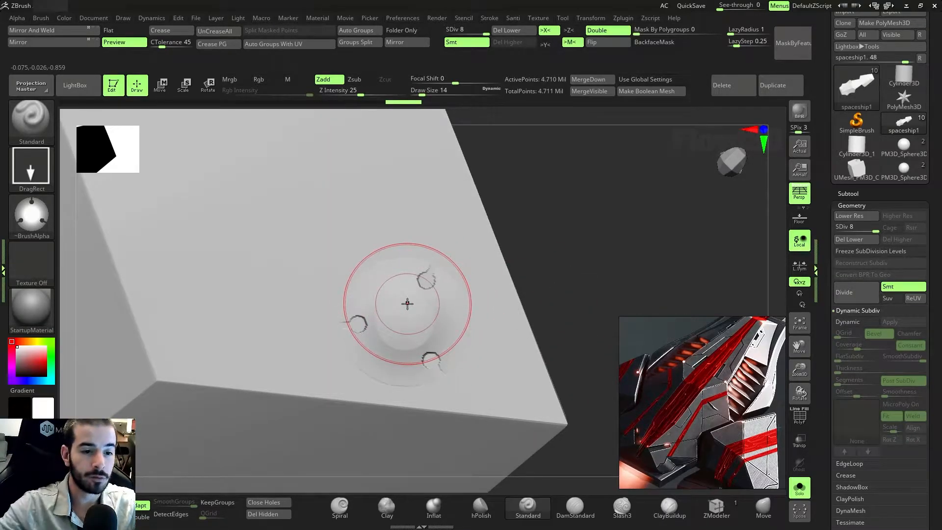
# - Undo the alpha stamps on the hull's end face
pyautogui.hotkey('ctrl', 'z')
pyautogui.hotkey('ctrl', 'shift', 'z')
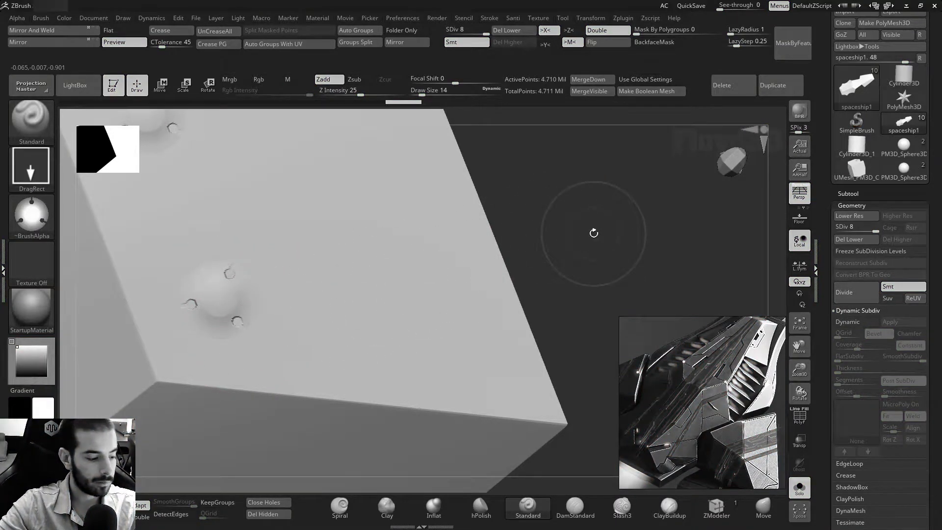
pyautogui.hotkey('ctrl', 'z')
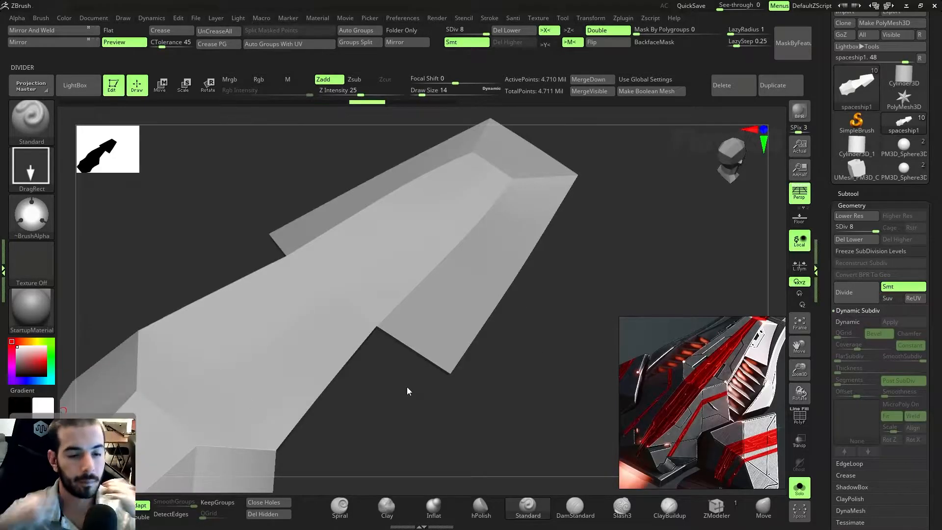
pyautogui.moveTo(407, 386); pyautogui.dragTo(525, 427)
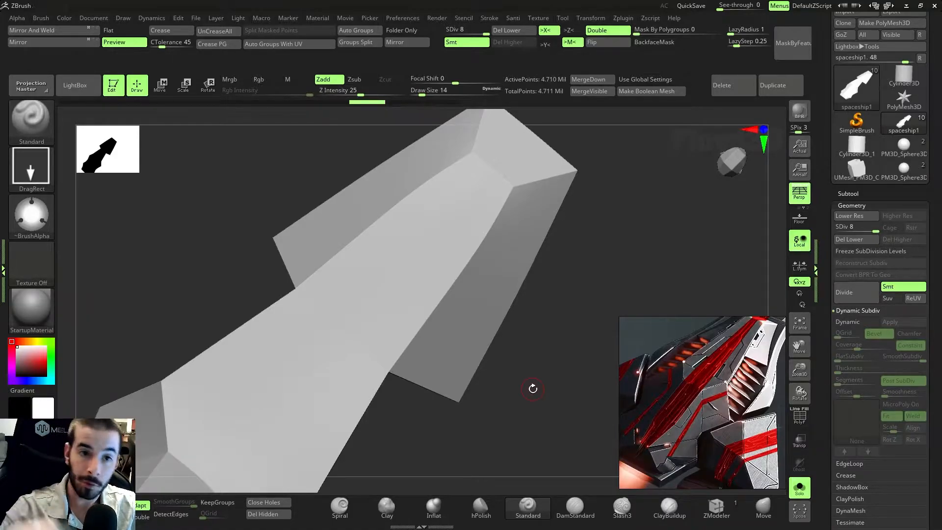
pyautogui.moveTo(532, 388); pyautogui.dragTo(534, 380)
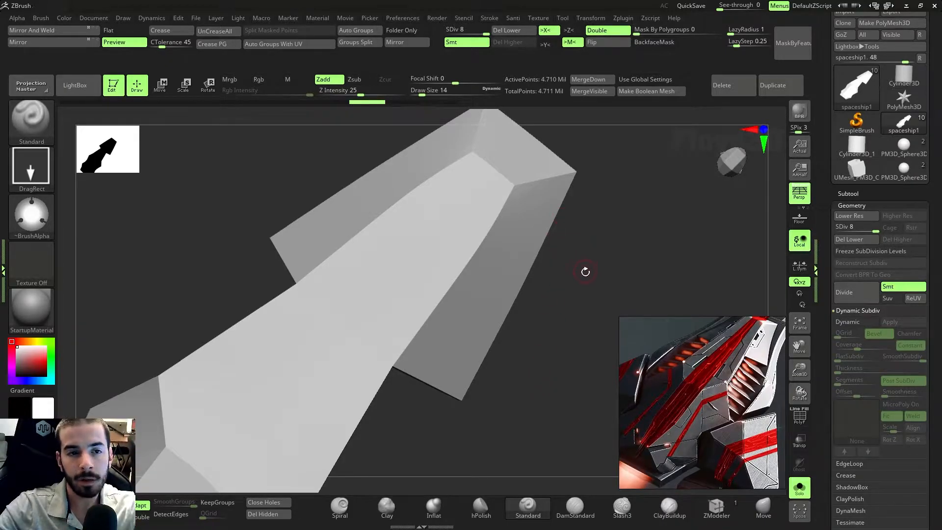
pyautogui.moveTo(561, 354)
pyautogui.mouseDown()
pyautogui.moveTo(537, 342)
pyautogui.moveTo(535, 381)
pyautogui.moveTo(512, 383)
pyautogui.moveTo(511, 366)
pyautogui.moveTo(529, 359)
pyautogui.moveTo(499, 361)
pyautogui.mouseUp()
pyautogui.click(763, 508)
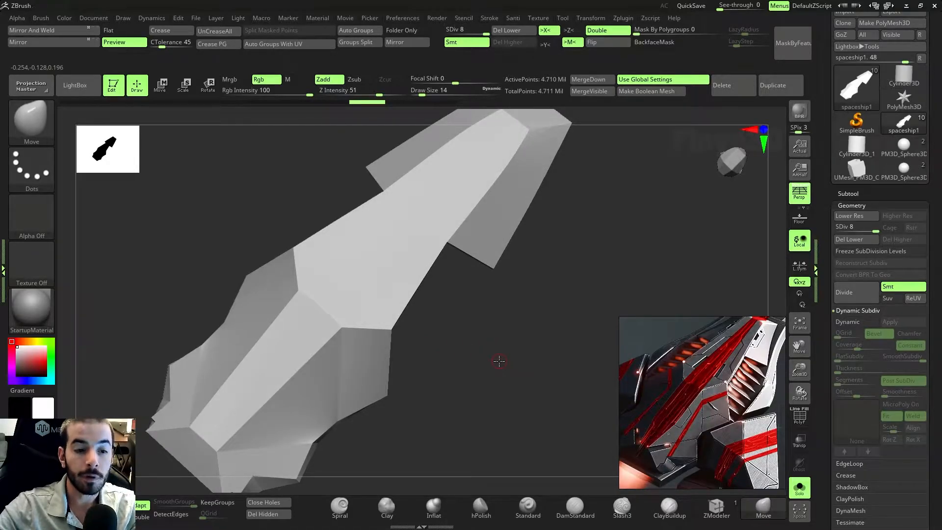
pyautogui.moveTo(499, 361)
pyautogui.mouseDown()
pyautogui.moveTo(496, 370)
pyautogui.moveTo(496, 347)
pyautogui.mouseUp()
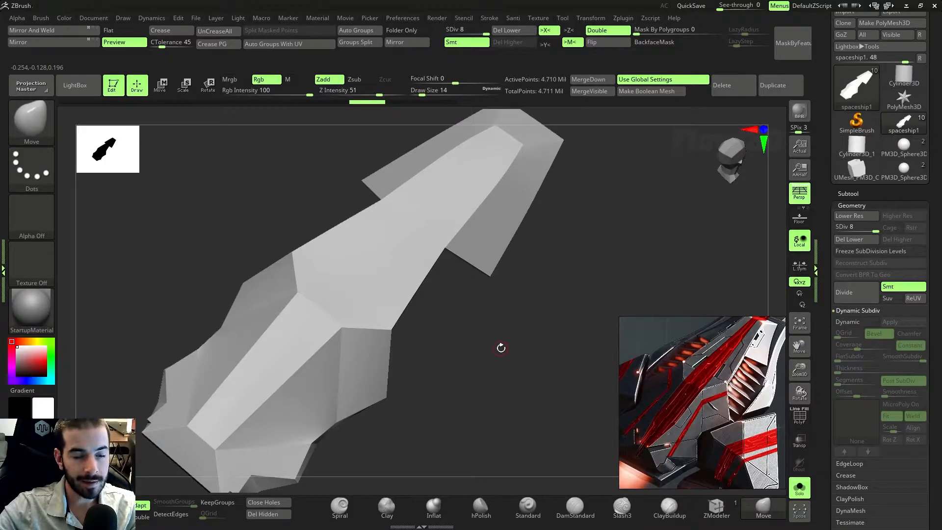
pyautogui.moveTo(501, 347); pyautogui.dragTo(500, 339)
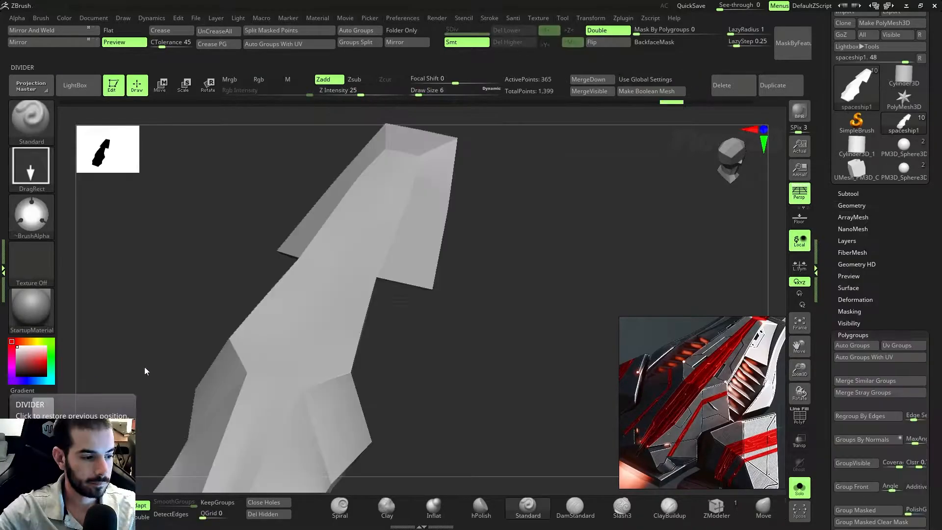
pyautogui.moveTo(490, 323)
pyautogui.mouseDown()
pyautogui.moveTo(484, 311)
pyautogui.moveTo(488, 339)
pyautogui.mouseUp()
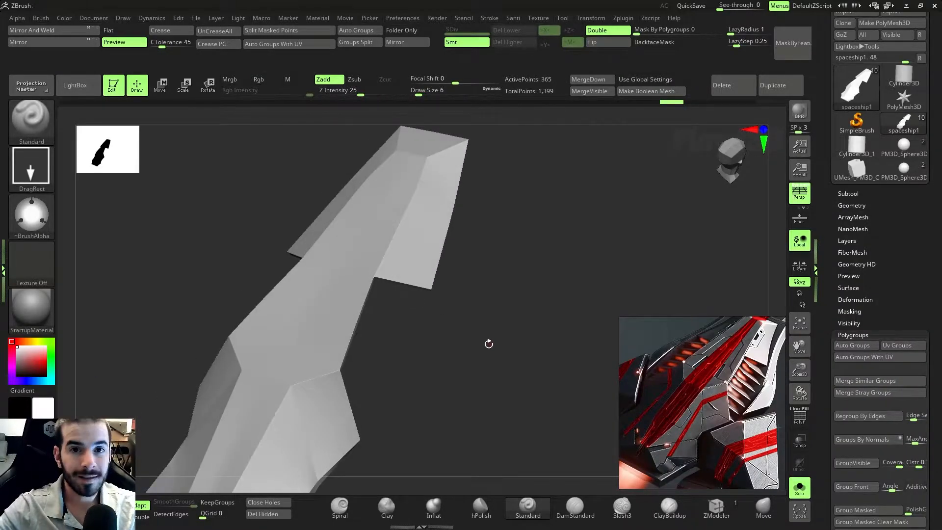
# - With the PolyFrame wireframe shown, apply the hull's Dynamic Subdiv and divide the mesh to subdivision level 9
pyautogui.hotkey('shift', 'f')
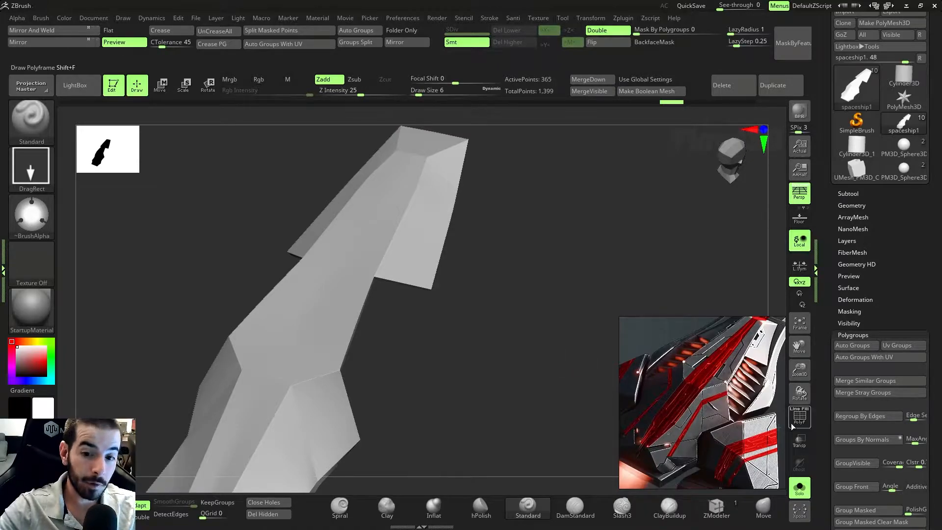
pyautogui.moveTo(495, 324); pyautogui.dragTo(460, 344)
pyautogui.moveTo(475, 352); pyautogui.dragTo(552, 155, button='right')
pyautogui.moveTo(350, 340); pyautogui.dragTo(495, 384, button='right')
pyautogui.hotkey('ctrl', '2')
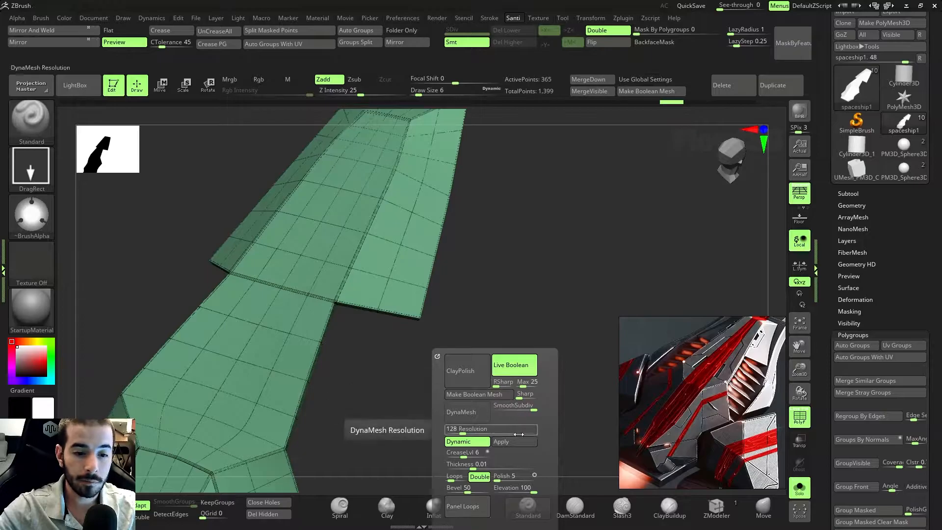
pyautogui.click(501, 441)
pyautogui.moveTo(532, 272)
pyautogui.mouseDown(button='right')
pyautogui.moveTo(534, 237)
pyautogui.moveTo(540, 275)
pyautogui.moveTo(530, 242)
pyautogui.mouseUp(button='right')
pyautogui.press('ctrl')
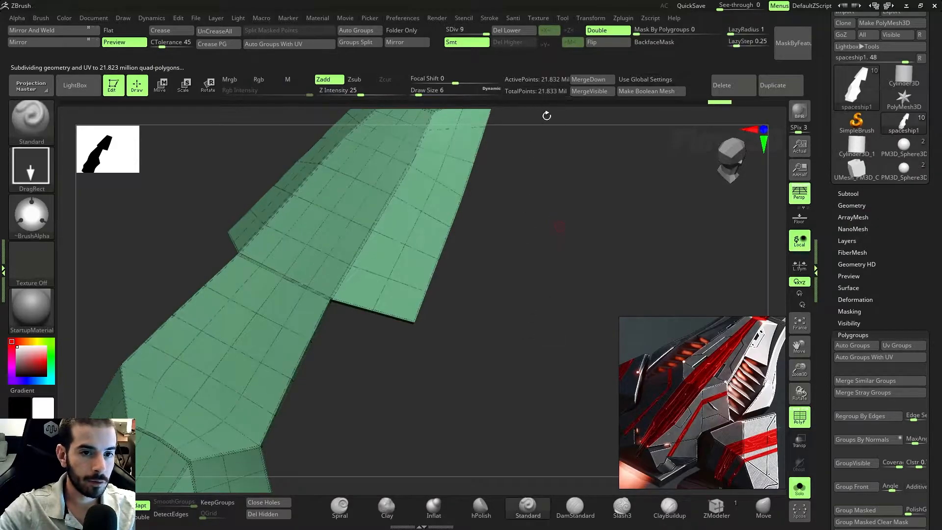
# - Hide the wireframe and stamp the alpha detail on the side panel near its outer corner
pyautogui.moveTo(547, 256); pyautogui.dragTo(506, 373, button='right')
pyautogui.click(792, 417)
pyautogui.click(792, 416)
pyautogui.click(792, 416)
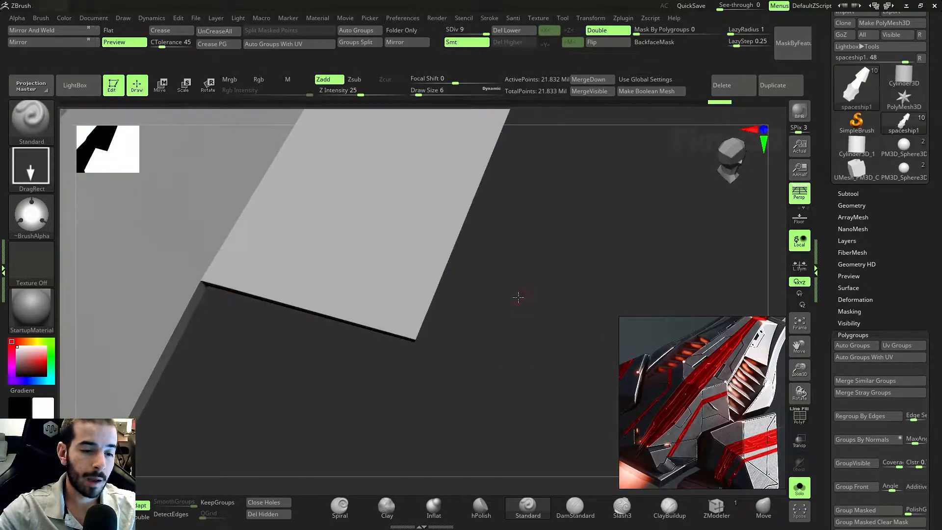
pyautogui.keyDown('ctrl'); pyautogui.moveTo(516, 293); pyautogui.dragTo(538, 368, button='right'); pyautogui.keyUp('ctrl')
pyautogui.moveTo(410, 356)
pyautogui.mouseDown()
pyautogui.moveTo(449, 389)
pyautogui.moveTo(440, 370)
pyautogui.mouseUp()
pyautogui.moveTo(546, 410)
pyautogui.keyDown('ctrl'); pyautogui.mouseDown(button='right')
pyautogui.moveTo(486, 381)
pyautogui.moveTo(448, 341)
pyautogui.moveTo(589, 416)
pyautogui.mouseUp(button='right'); pyautogui.keyUp('ctrl')
pyautogui.keyDown('ctrl'); pyautogui.moveTo(549, 385); pyautogui.dragTo(574, 420, button='right'); pyautogui.keyUp('ctrl')
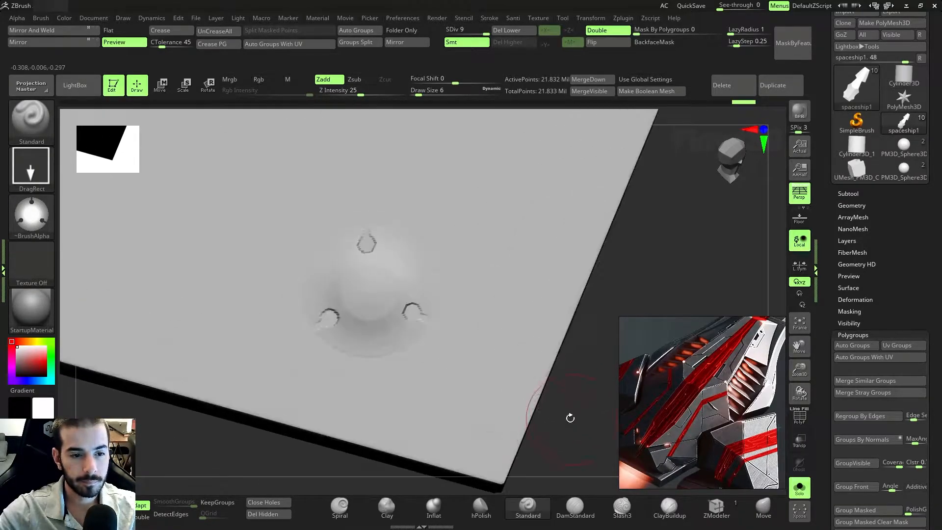
pyautogui.moveTo(652, 280); pyautogui.dragTo(664, 263, button='right')
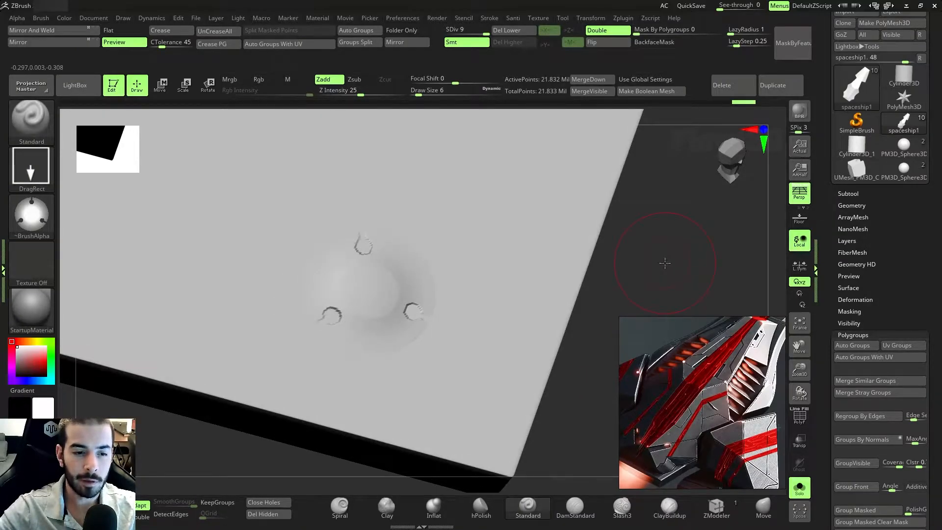
pyautogui.moveTo(665, 263)
pyautogui.mouseDown(button='right')
pyautogui.moveTo(659, 270)
pyautogui.moveTo(514, 236)
pyautogui.moveTo(520, 281)
pyautogui.moveTo(429, 311)
pyautogui.moveTo(474, 363)
pyautogui.moveTo(473, 349)
pyautogui.moveTo(564, 414)
pyautogui.moveTo(544, 400)
pyautogui.mouseUp(button='right')
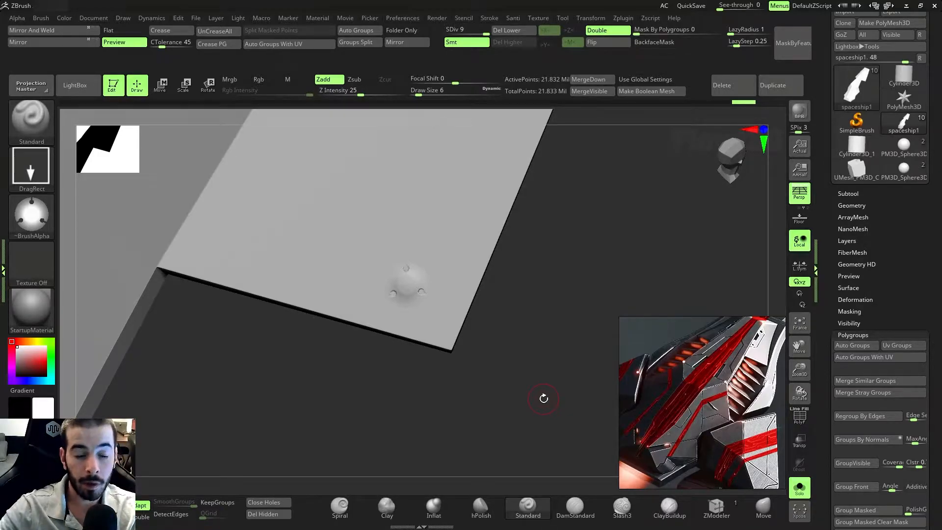
# - Undo that stamp and place a smaller alpha detail closer to the side panel's corner
pyautogui.moveTo(540, 343)
pyautogui.mouseDown(button='right')
pyautogui.moveTo(549, 363)
pyautogui.moveTo(432, 349)
pyautogui.moveTo(506, 393)
pyautogui.moveTo(540, 382)
pyautogui.moveTo(539, 398)
pyautogui.mouseUp(button='right')
pyautogui.hotkey('ctrl', 'z')
pyautogui.moveTo(426, 338); pyautogui.dragTo(444, 366)
pyautogui.keyDown('ctrl'); pyautogui.moveTo(495, 372); pyautogui.dragTo(422, 427, button='right'); pyautogui.keyUp('ctrl')
pyautogui.keyDown('ctrl'); pyautogui.moveTo(494, 436); pyautogui.dragTo(535, 417, button='right'); pyautogui.keyUp('ctrl')
pyautogui.moveTo(518, 385); pyautogui.dragTo(545, 381, button='right')
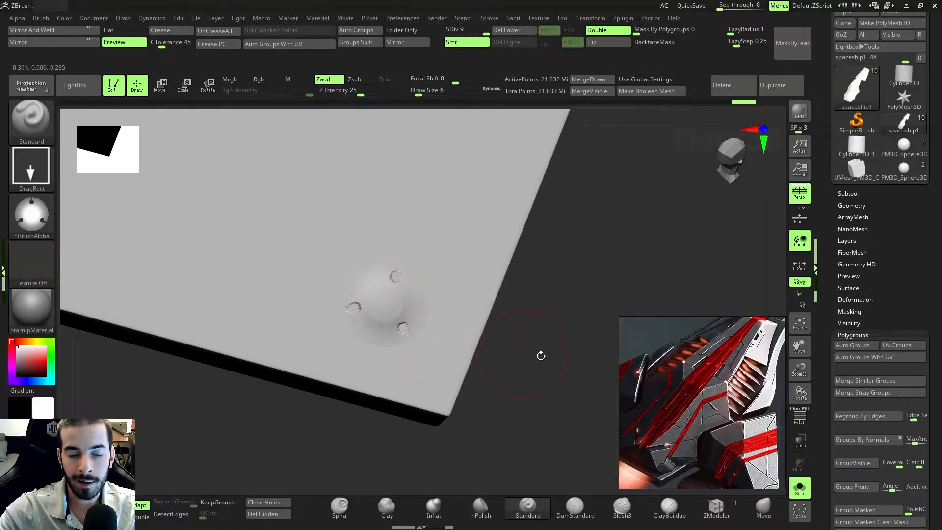
pyautogui.moveTo(450, 339); pyautogui.dragTo(496, 371, button='right')
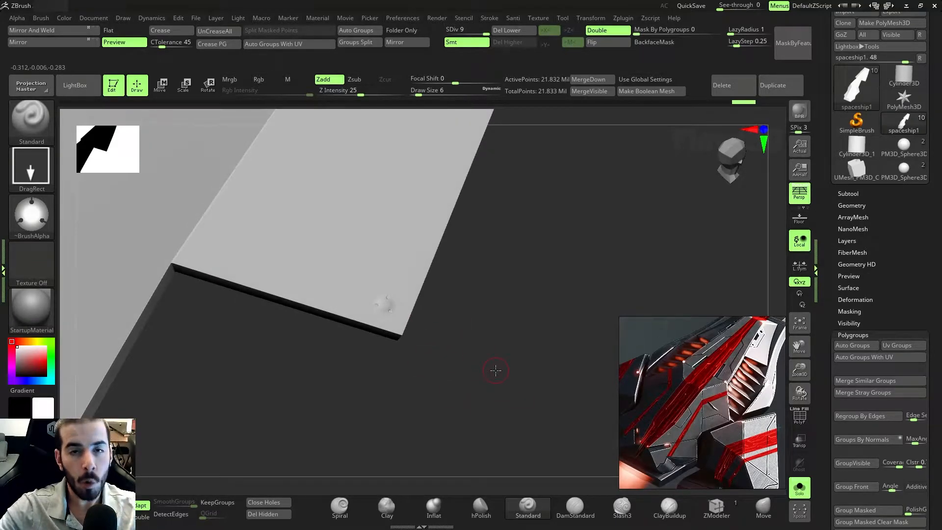
pyautogui.moveTo(503, 387)
pyautogui.mouseDown(button='right')
pyautogui.moveTo(463, 370)
pyautogui.moveTo(394, 385)
pyautogui.moveTo(420, 399)
pyautogui.moveTo(466, 393)
pyautogui.moveTo(475, 364)
pyautogui.mouseUp(button='right')
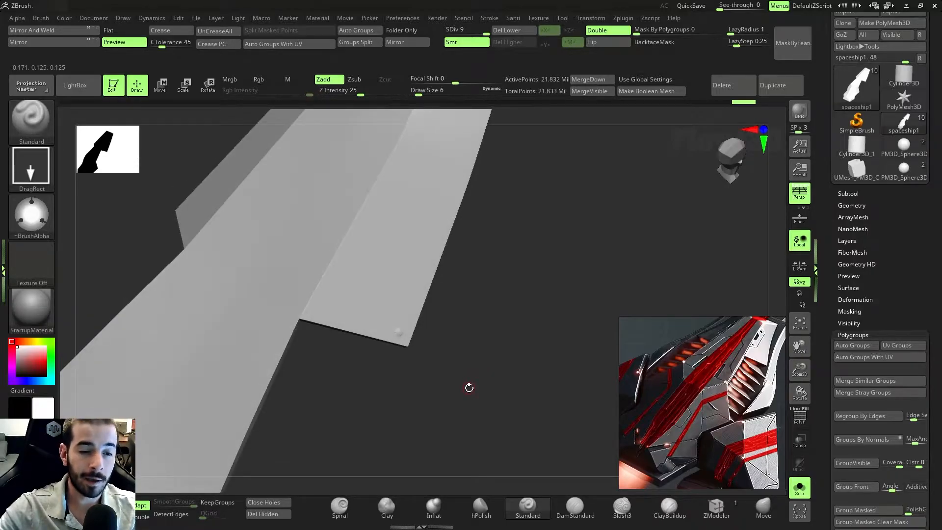
pyautogui.moveTo(469, 387); pyautogui.dragTo(457, 371, button='right')
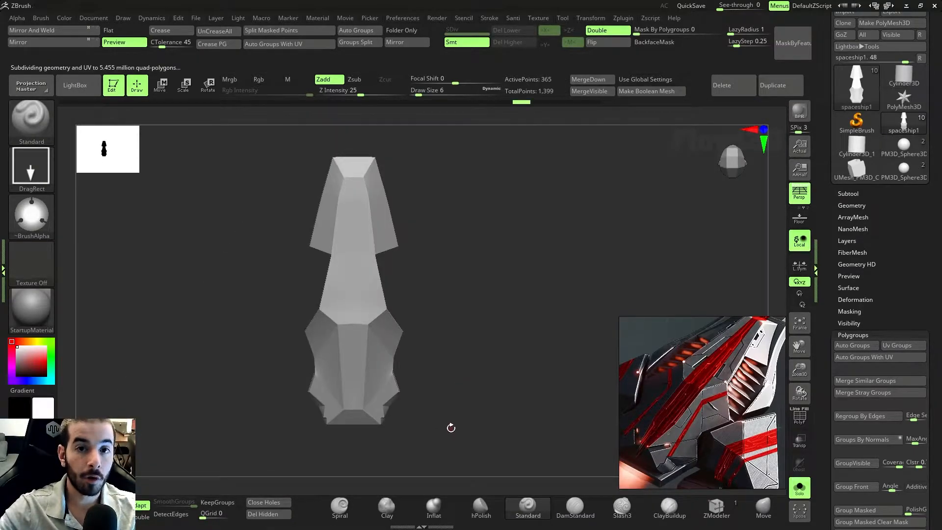
# - Isolate the hull section with the protruding side panel and delete the hidden geometry
pyautogui.keyDown('ctrl'); pyautogui.keyDown('alt'); pyautogui.keyDown('shift'); pyautogui.moveTo(450, 450); pyautogui.dragTo(259, 277); pyautogui.keyUp('shift'); pyautogui.keyUp('alt'); pyautogui.keyUp('ctrl')
pyautogui.keyDown('ctrl'); pyautogui.keyDown('shift'); pyautogui.moveTo(487, 361); pyautogui.dragTo(479, 387); pyautogui.keyUp('shift'); pyautogui.keyUp('ctrl')
pyautogui.moveTo(475, 423); pyautogui.dragTo(465, 360)
pyautogui.keyDown('ctrl'); pyautogui.keyDown('alt'); pyautogui.keyDown('shift'); pyautogui.moveTo(268, 160); pyautogui.dragTo(343, 357); pyautogui.keyUp('shift'); pyautogui.keyUp('alt'); pyautogui.keyUp('ctrl')
pyautogui.moveTo(469, 379)
pyautogui.mouseDown()
pyautogui.moveTo(448, 296)
pyautogui.moveTo(492, 412)
pyautogui.moveTo(481, 407)
pyautogui.moveTo(522, 362)
pyautogui.moveTo(509, 347)
pyautogui.moveTo(520, 372)
pyautogui.mouseUp()
pyautogui.click(263, 513)
# - Apply Dynamic Subdiv to the remaining hull section and divide it to subdivision level 10
pyautogui.press('1')
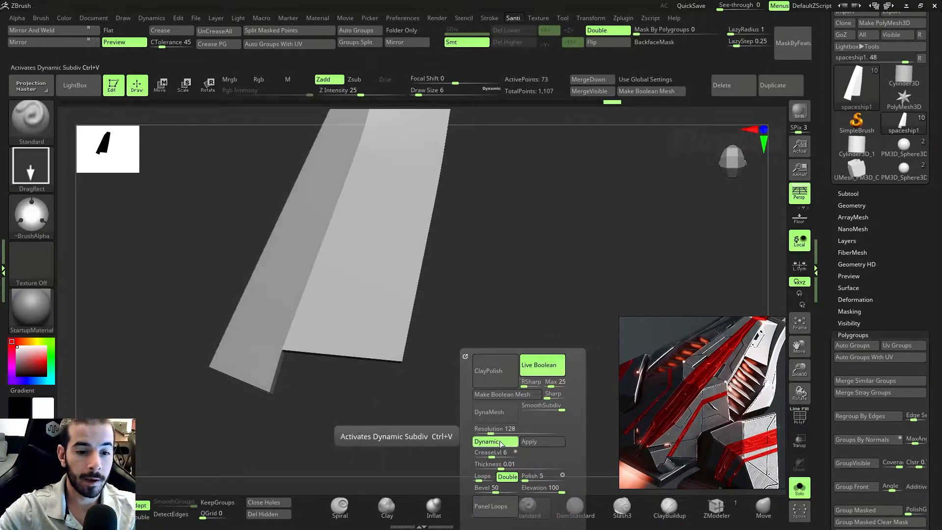
pyautogui.click(534, 442)
pyautogui.moveTo(545, 244); pyautogui.dragTo(537, 259)
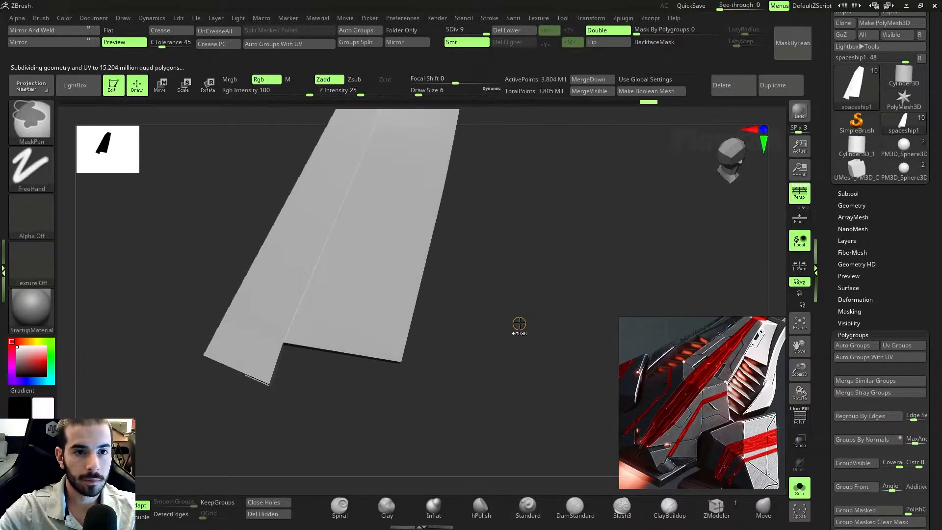
pyautogui.moveTo(519, 322)
pyautogui.mouseDown()
pyautogui.moveTo(526, 341)
pyautogui.moveTo(515, 317)
pyautogui.mouseUp()
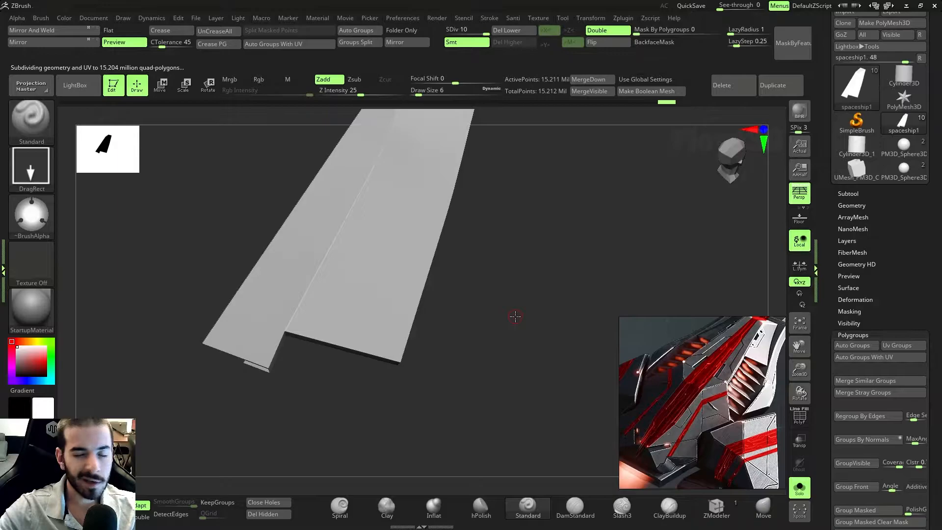
# - Try stamping the alpha near the isolated panel's corner and undo the stamp
pyautogui.moveTo(515, 317)
pyautogui.mouseDown()
pyautogui.moveTo(527, 369)
pyautogui.moveTo(526, 334)
pyautogui.moveTo(545, 384)
pyautogui.moveTo(535, 395)
pyautogui.moveTo(528, 379)
pyautogui.moveTo(532, 406)
pyautogui.mouseUp()
pyautogui.moveTo(392, 387); pyautogui.dragTo(520, 418)
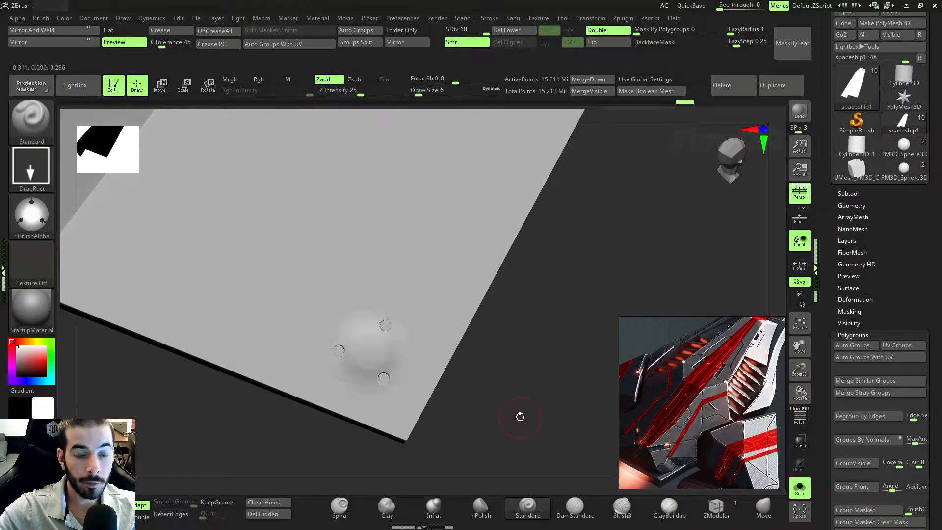
pyautogui.press('ctrl')
pyautogui.hotkey('ctrl', 'z')
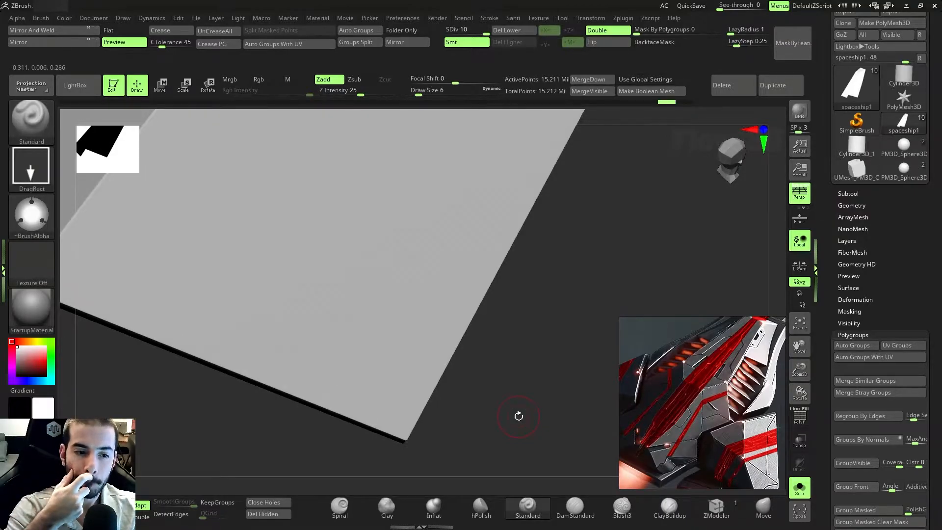
# - Dock the Alpha palette in the side tray and expand its Modify settings
pyautogui.click(17, 18)
pyautogui.click(15, 31)
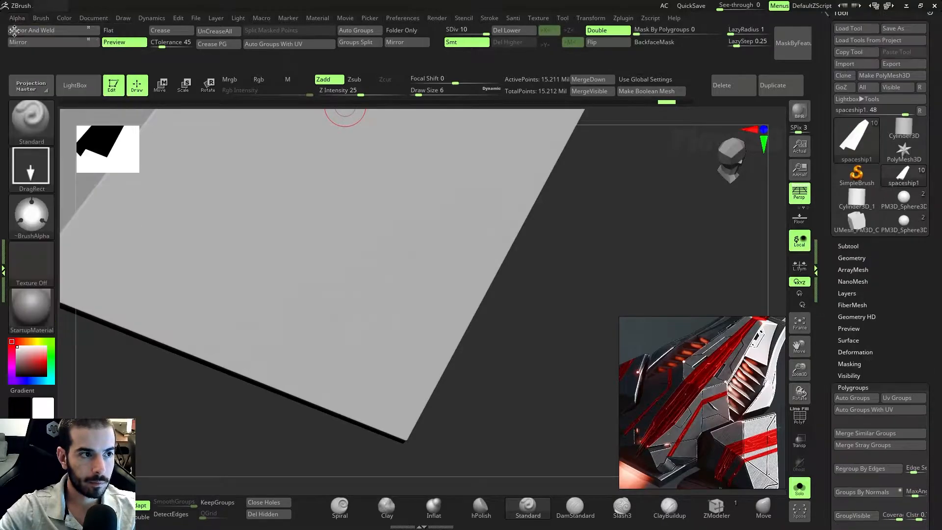
pyautogui.moveTo(941, 225); pyautogui.dragTo(941, 314)
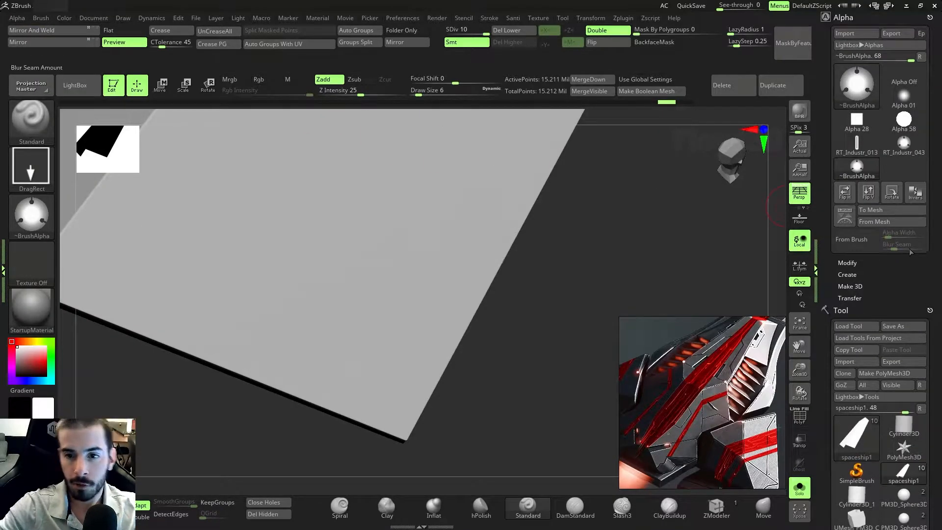
pyautogui.click(848, 263)
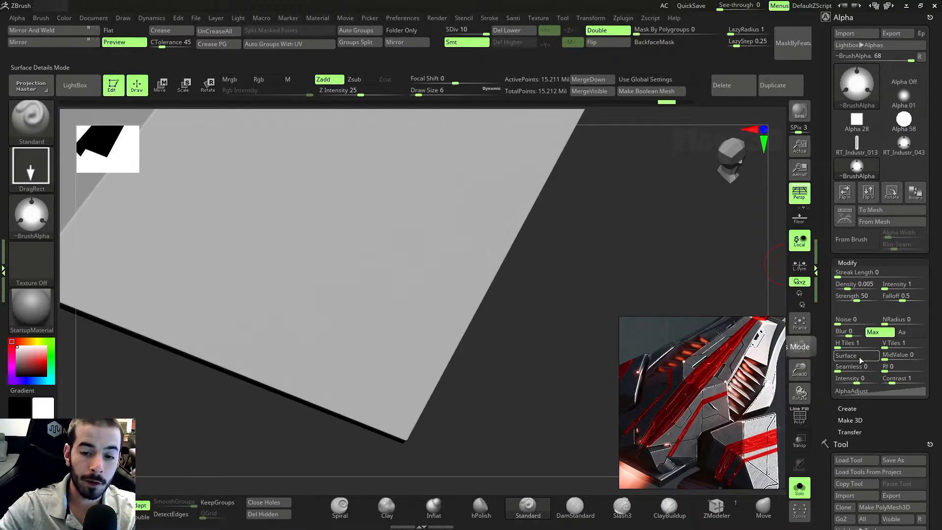
# - Set the brush's Z Intensity to 48 and stamp the alpha detail near the panel's corner
pyautogui.moveTo(568, 375); pyautogui.dragTo(446, 340)
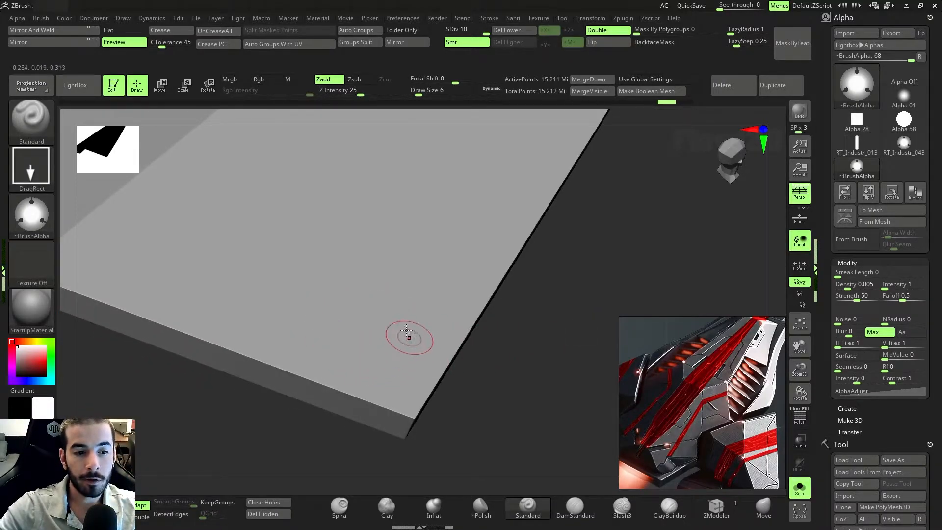
pyautogui.moveTo(572, 379)
pyautogui.mouseDown()
pyautogui.moveTo(570, 395)
pyautogui.moveTo(565, 385)
pyautogui.moveTo(532, 384)
pyautogui.moveTo(558, 388)
pyautogui.moveTo(559, 402)
pyautogui.moveTo(556, 385)
pyautogui.mouseUp()
pyautogui.moveTo(361, 91); pyautogui.dragTo(378, 91)
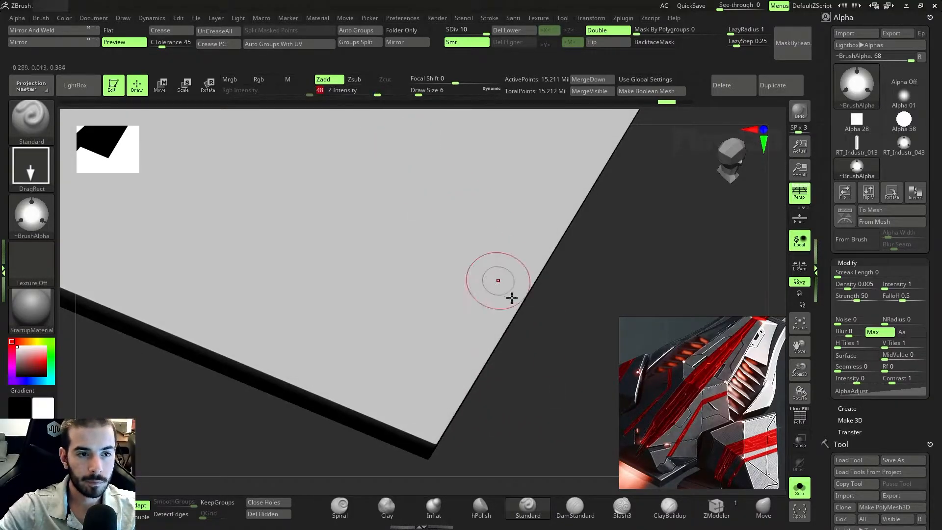
pyautogui.moveTo(395, 353); pyautogui.dragTo(417, 398)
pyautogui.moveTo(549, 428); pyautogui.dragTo(578, 436)
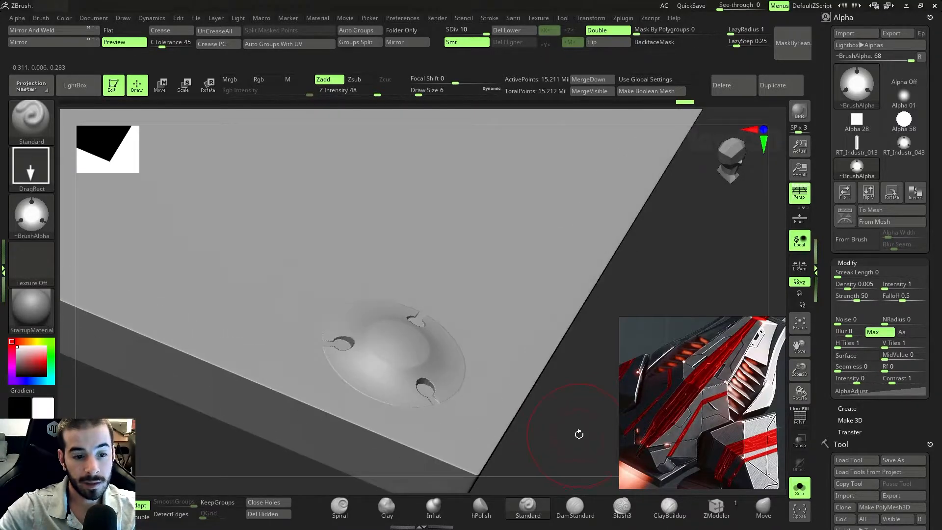
# - Turn on Surface mode for the alpha and stamp a second detail beside the first one
pyautogui.click(857, 355)
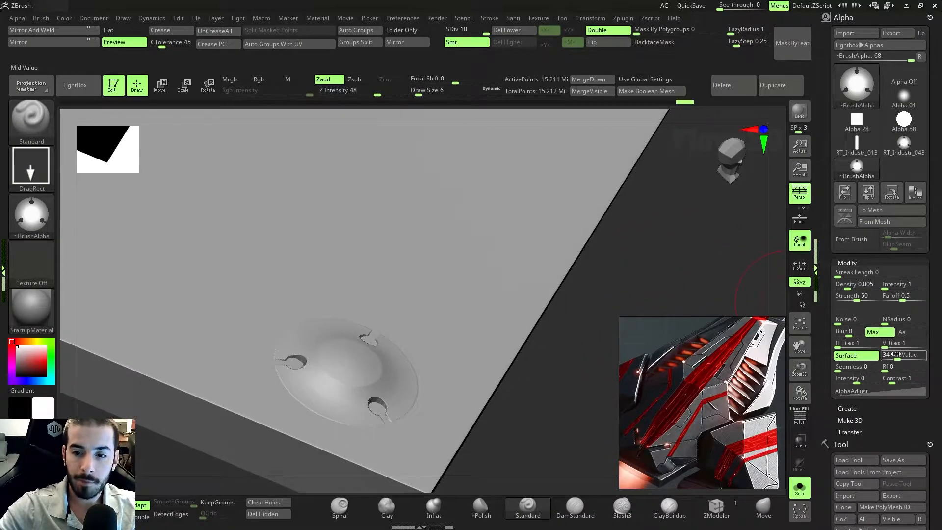
pyautogui.moveTo(707, 275); pyautogui.dragTo(558, 263)
pyautogui.moveTo(436, 254); pyautogui.dragTo(479, 326)
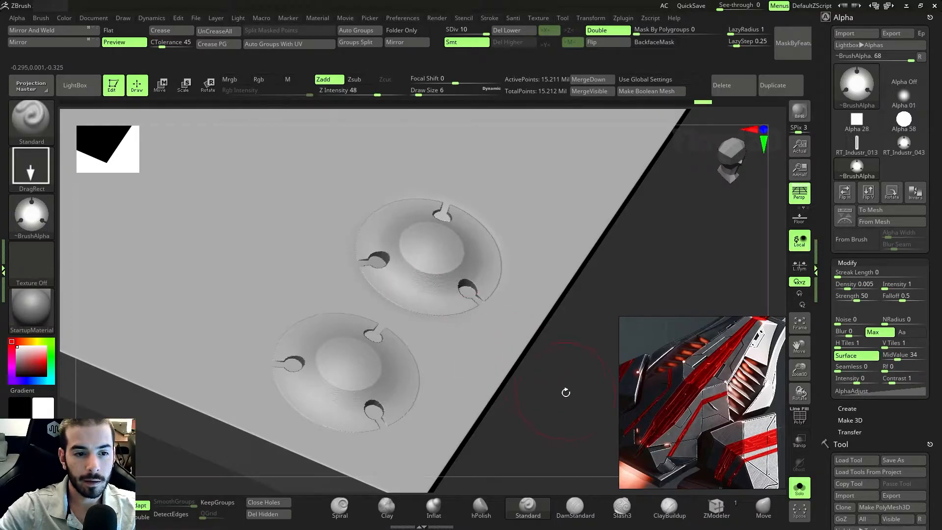
pyautogui.moveTo(569, 398); pyautogui.dragTo(578, 410)
pyautogui.moveTo(450, 364)
pyautogui.mouseDown()
pyautogui.moveTo(572, 385)
pyautogui.moveTo(551, 361)
pyautogui.mouseUp()
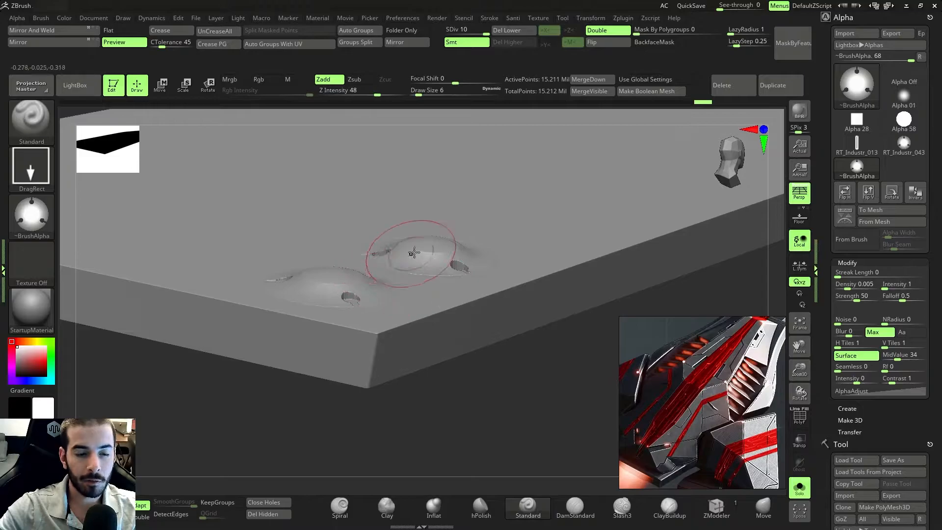
# - Set the alpha's Blur to 15 and restamp the second detail beside the first one near the panel's corner
pyautogui.moveTo(546, 400)
pyautogui.mouseDown()
pyautogui.moveTo(553, 445)
pyautogui.moveTo(572, 444)
pyautogui.moveTo(569, 436)
pyautogui.mouseUp()
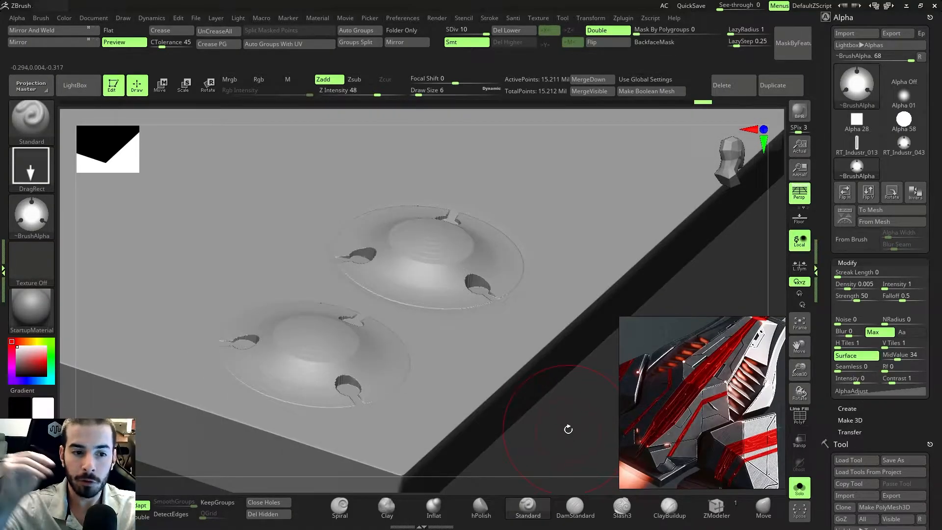
pyautogui.moveTo(567, 430); pyautogui.dragTo(546, 427)
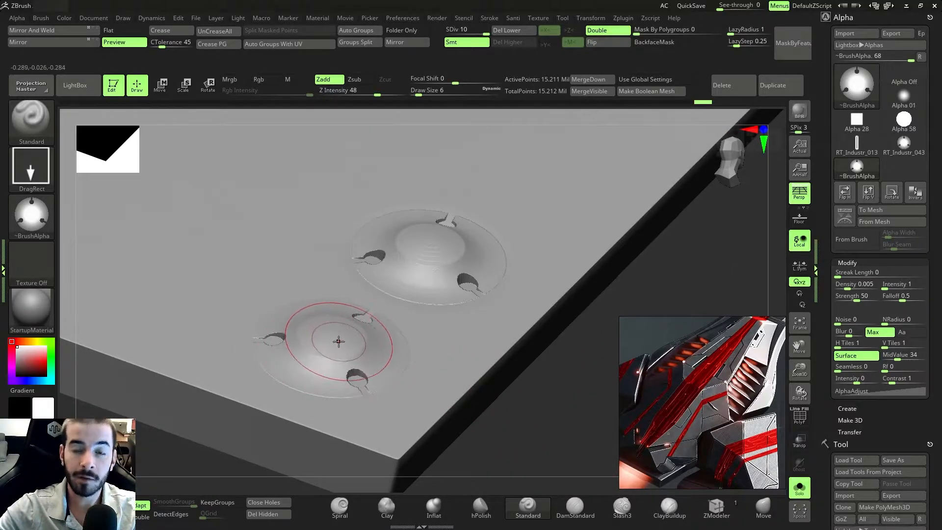
pyautogui.moveTo(513, 427)
pyautogui.mouseDown()
pyautogui.moveTo(551, 435)
pyautogui.moveTo(528, 438)
pyautogui.mouseUp()
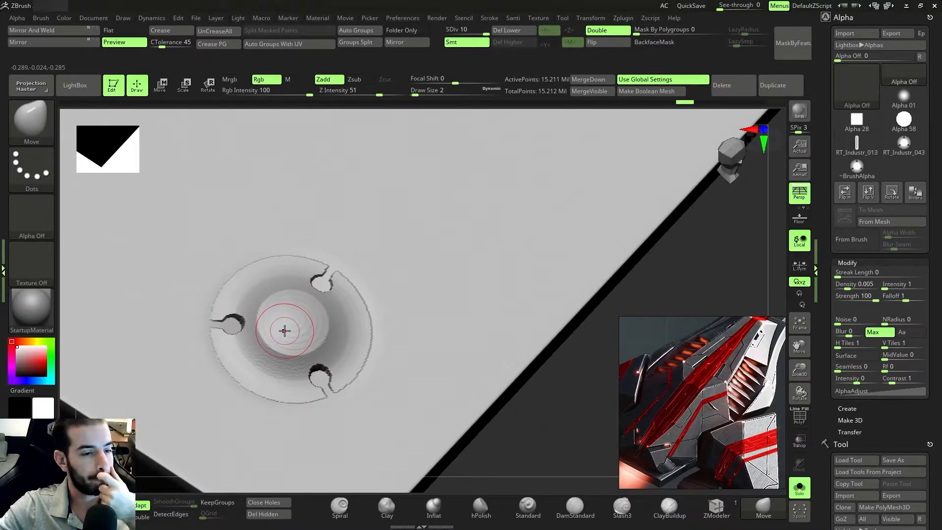
pyautogui.moveTo(495, 417)
pyautogui.mouseDown()
pyautogui.moveTo(570, 457)
pyautogui.moveTo(593, 452)
pyautogui.moveTo(568, 460)
pyautogui.moveTo(564, 450)
pyautogui.moveTo(583, 448)
pyautogui.moveTo(597, 462)
pyautogui.mouseUp()
pyautogui.click(861, 332)
pyautogui.moveTo(548, 427); pyautogui.dragTo(562, 446)
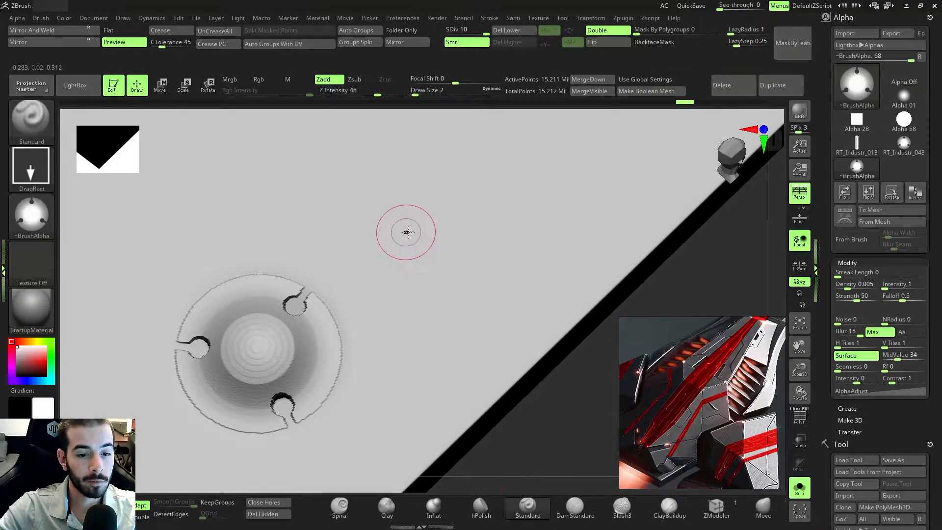
pyautogui.moveTo(401, 231); pyautogui.dragTo(455, 320)
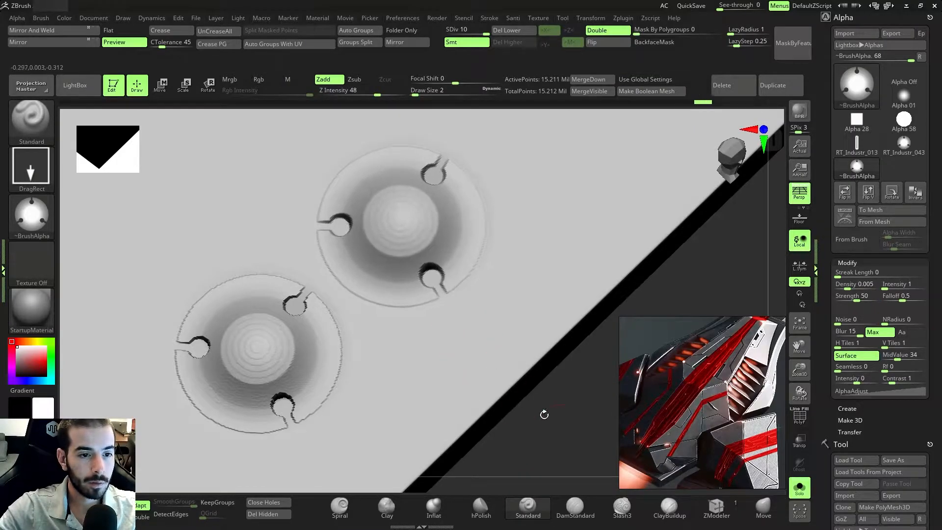
pyautogui.moveTo(565, 454); pyautogui.dragTo(500, 443)
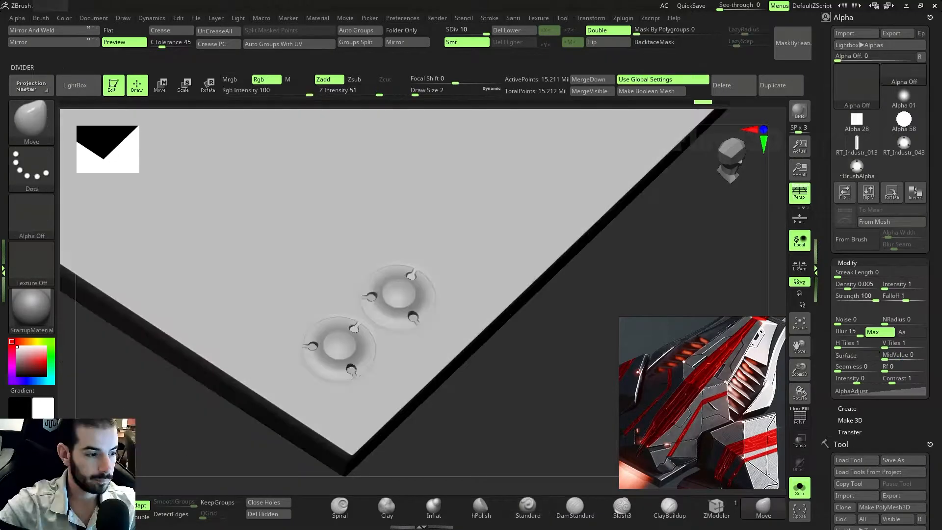
# - Set the brush's Z Intensity to 100, try a small dab beside the two stamped details and undo it
pyautogui.moveTo(530, 395); pyautogui.dragTo(528, 417)
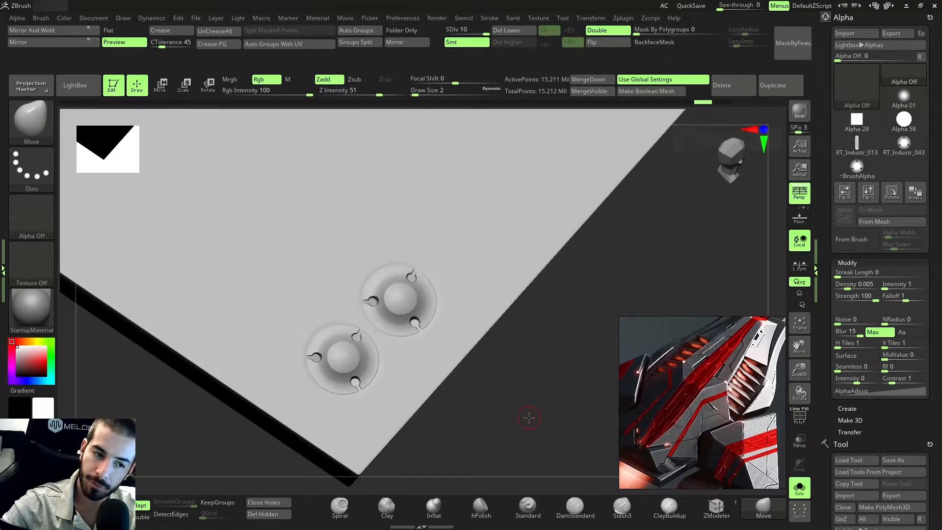
pyautogui.moveTo(529, 417); pyautogui.dragTo(525, 412)
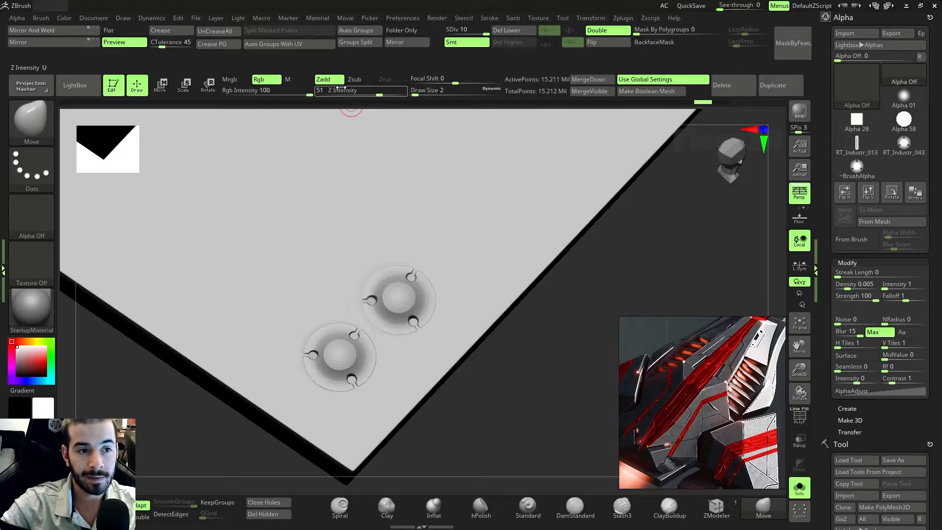
pyautogui.moveTo(383, 92); pyautogui.dragTo(410, 93)
pyautogui.moveTo(557, 307); pyautogui.dragTo(550, 385)
pyautogui.click(444, 258)
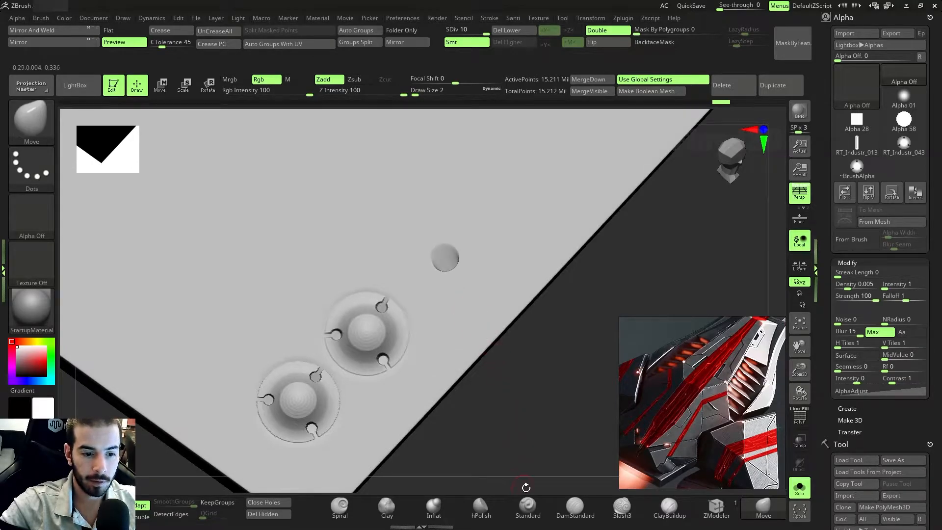
pyautogui.hotkey('ctrl', 'z')
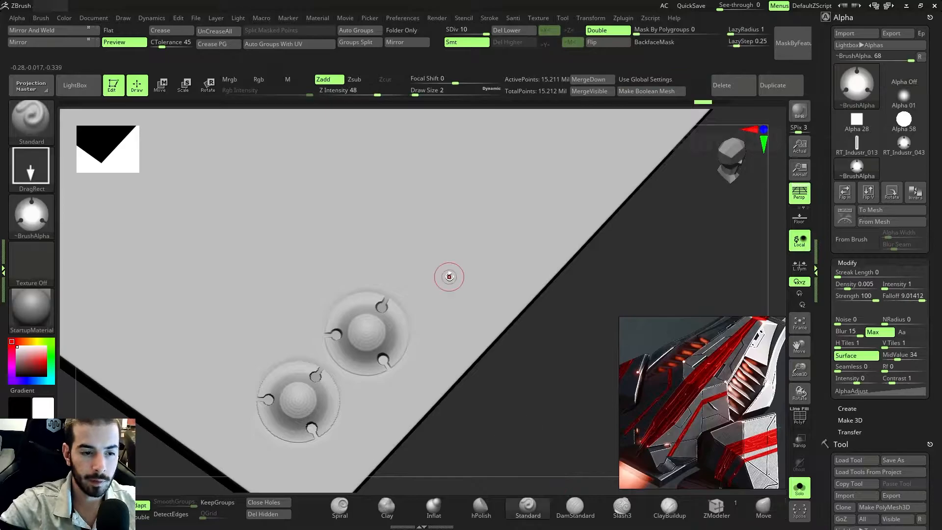
# - Stamp a third alpha detail in line with the other two, running parallel to the panel's long edge
pyautogui.moveTo(443, 260); pyautogui.dragTo(466, 308)
pyautogui.moveTo(530, 333); pyautogui.dragTo(540, 435)
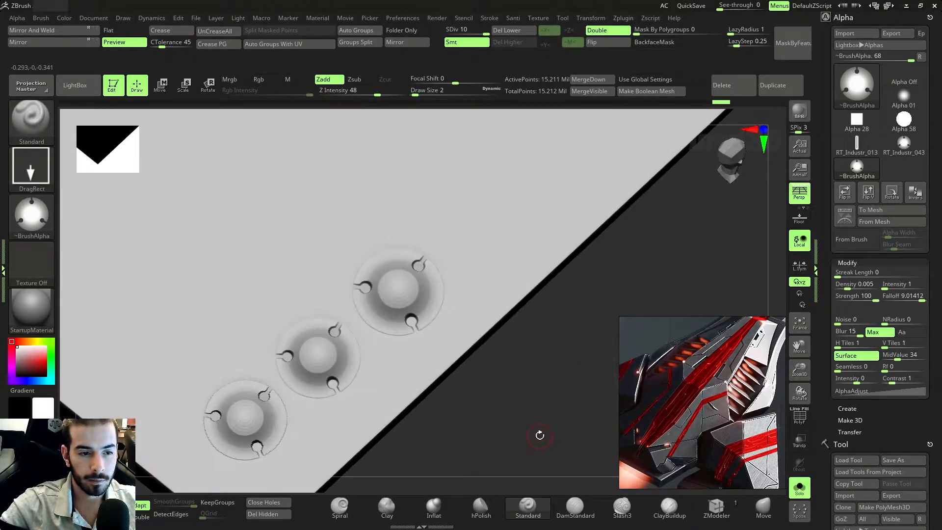
pyautogui.click(868, 299)
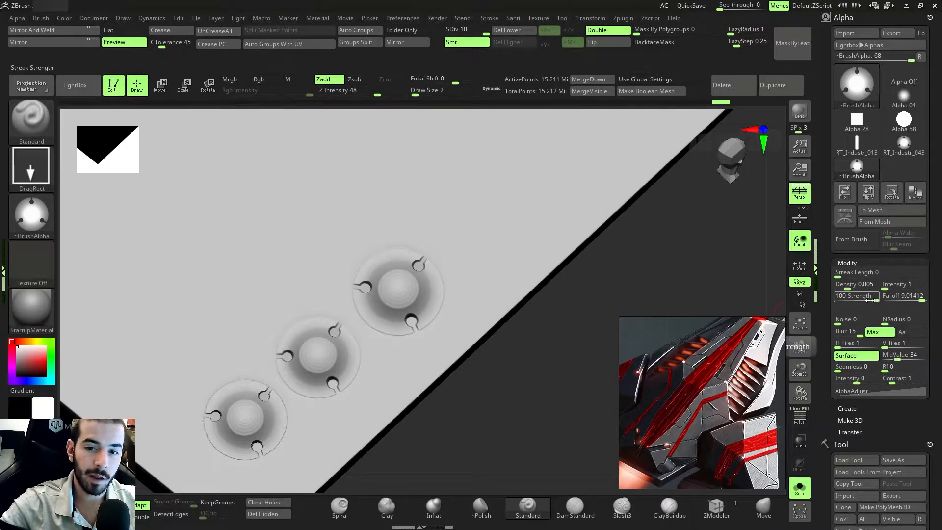
pyautogui.moveTo(590, 344); pyautogui.dragTo(564, 397)
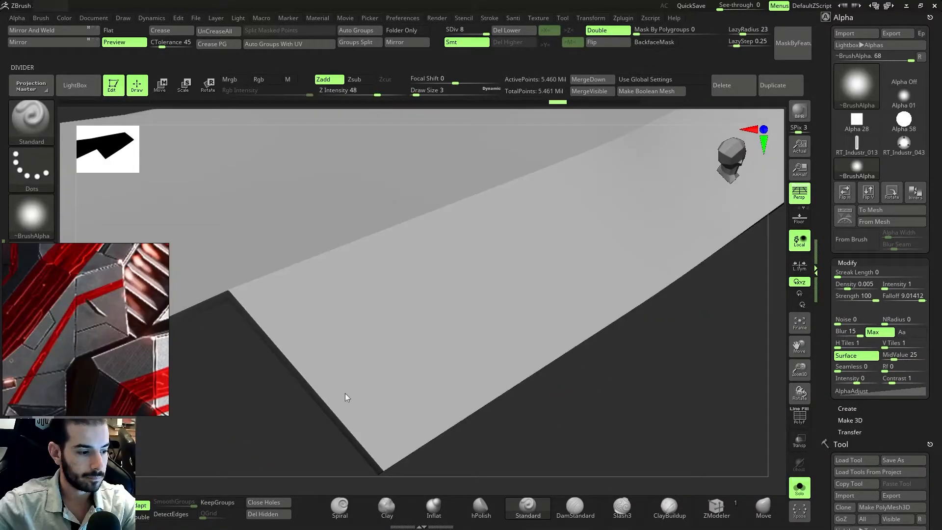
# - Expand the stroke's Lazy Mouse settings and switch LazyMouse off for the Standard brush
pyautogui.moveTo(345, 393)
pyautogui.mouseDown()
pyautogui.moveTo(612, 413)
pyautogui.moveTo(629, 394)
pyautogui.mouseUp()
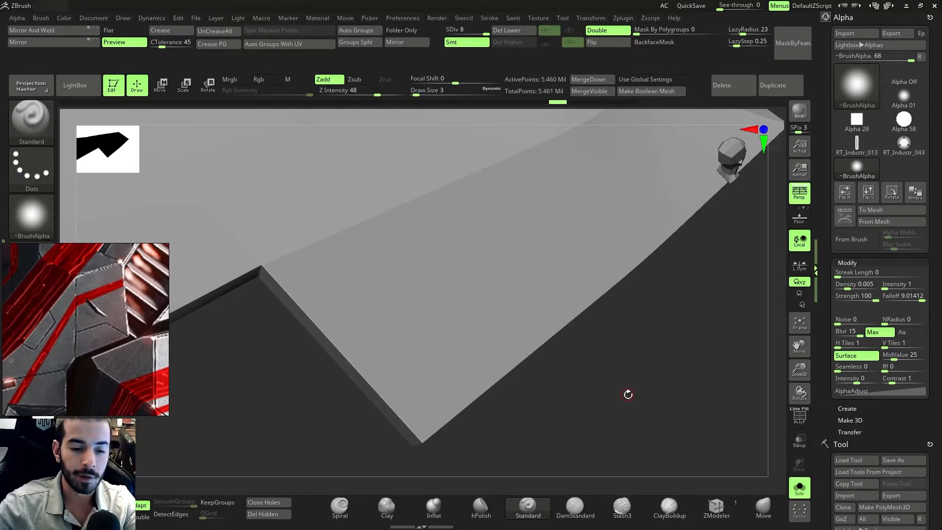
pyautogui.click(492, 19)
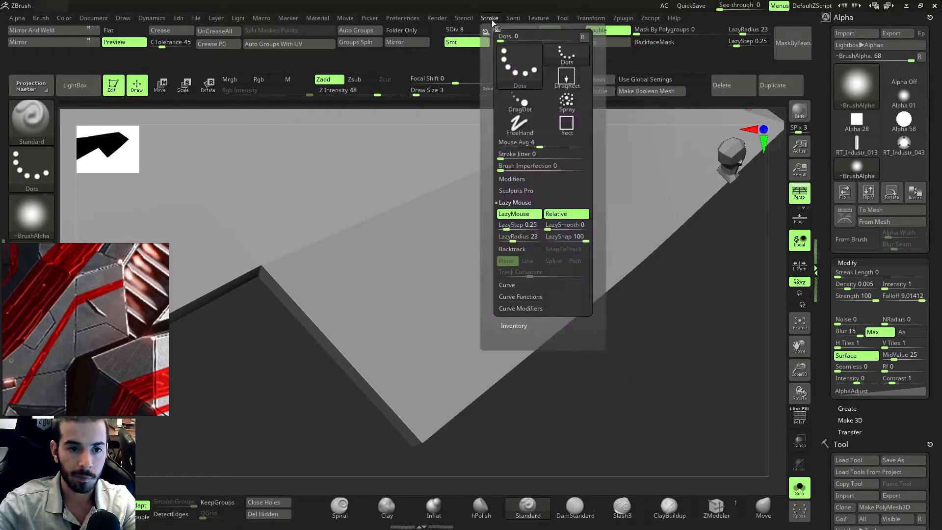
pyautogui.click(515, 203)
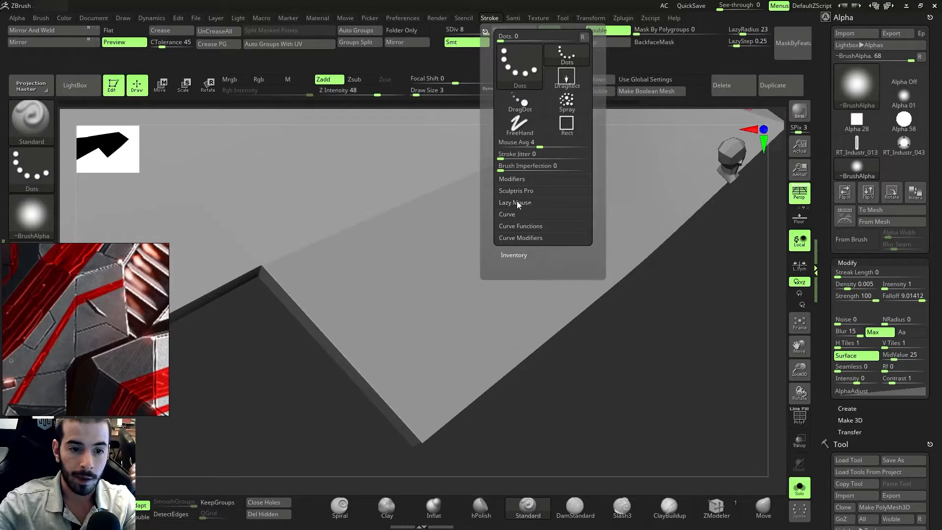
pyautogui.click(516, 202)
pyautogui.click(515, 215)
pyautogui.click(515, 215)
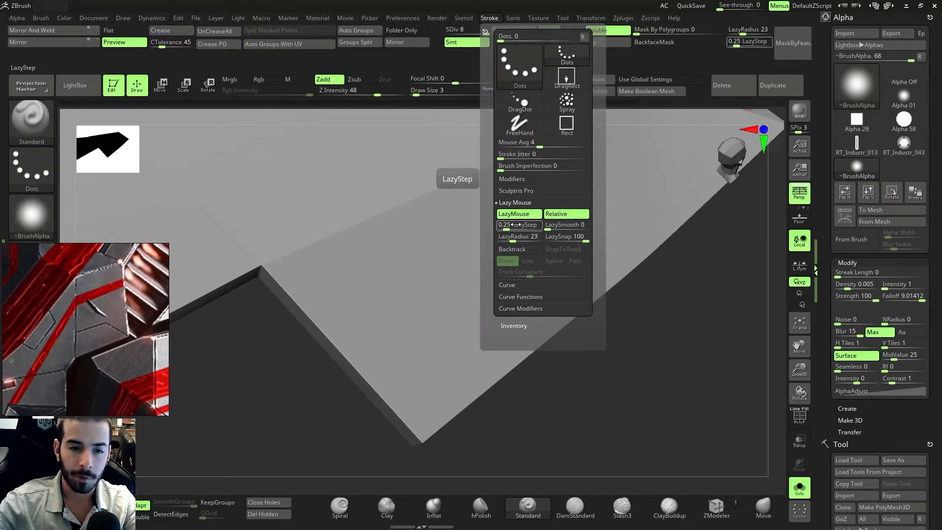
pyautogui.moveTo(712, 320)
pyautogui.mouseDown()
pyautogui.moveTo(625, 402)
pyautogui.moveTo(623, 433)
pyautogui.moveTo(620, 404)
pyautogui.moveTo(618, 414)
pyautogui.mouseUp()
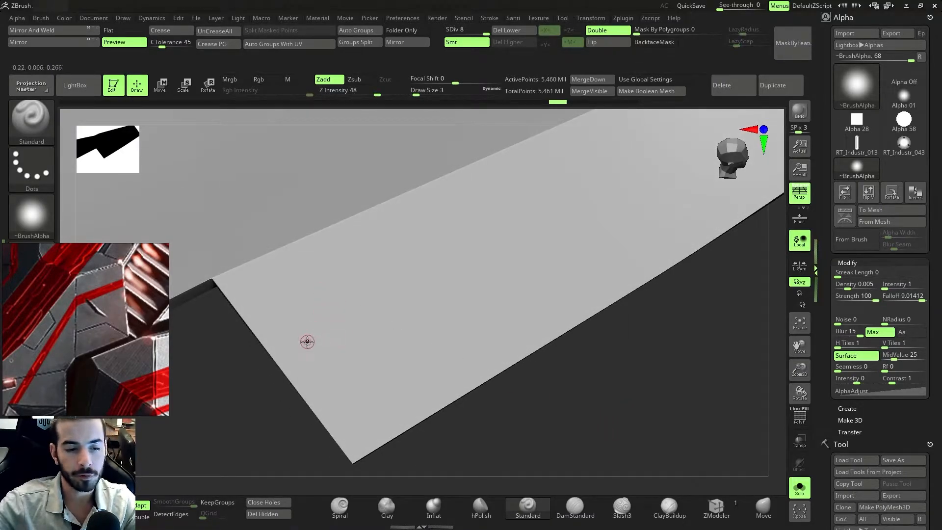
# - Draw two winding freehand test strokes on the panel without LazyMouse and undo them
pyautogui.moveTo(309, 341)
pyautogui.mouseDown()
pyautogui.moveTo(349, 300)
pyautogui.moveTo(374, 301)
pyautogui.moveTo(403, 324)
pyautogui.moveTo(489, 287)
pyautogui.moveTo(370, 384)
pyautogui.moveTo(412, 390)
pyautogui.mouseUp()
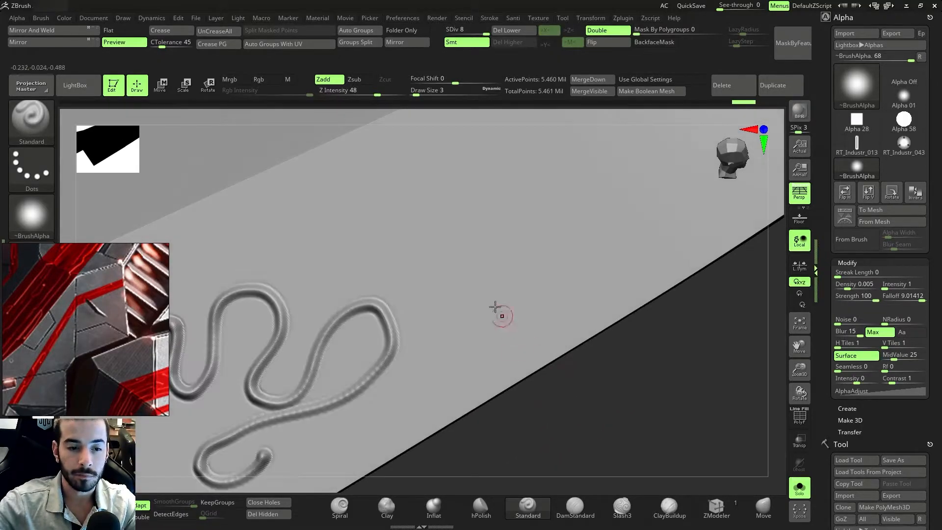
pyautogui.click(481, 295)
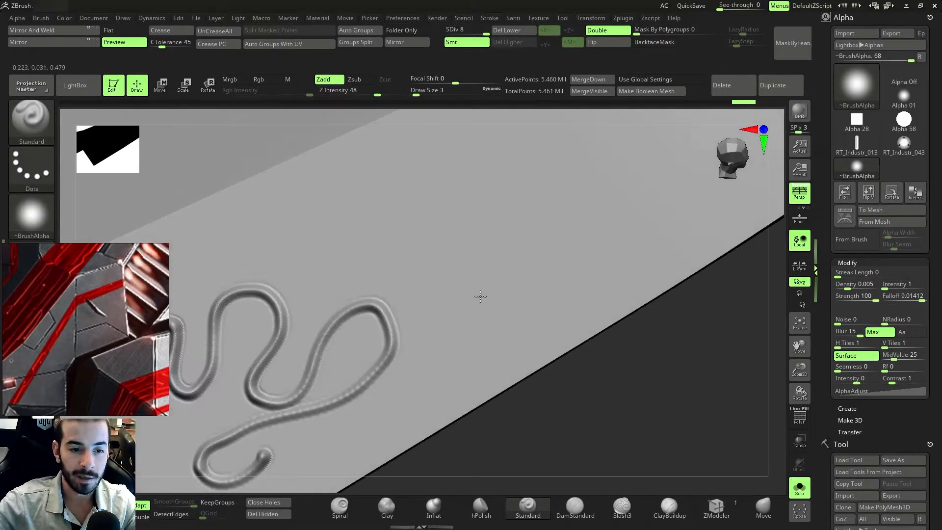
pyautogui.moveTo(481, 293)
pyautogui.mouseDown()
pyautogui.moveTo(508, 269)
pyautogui.moveTo(478, 336)
pyautogui.moveTo(457, 194)
pyautogui.moveTo(421, 228)
pyautogui.mouseUp()
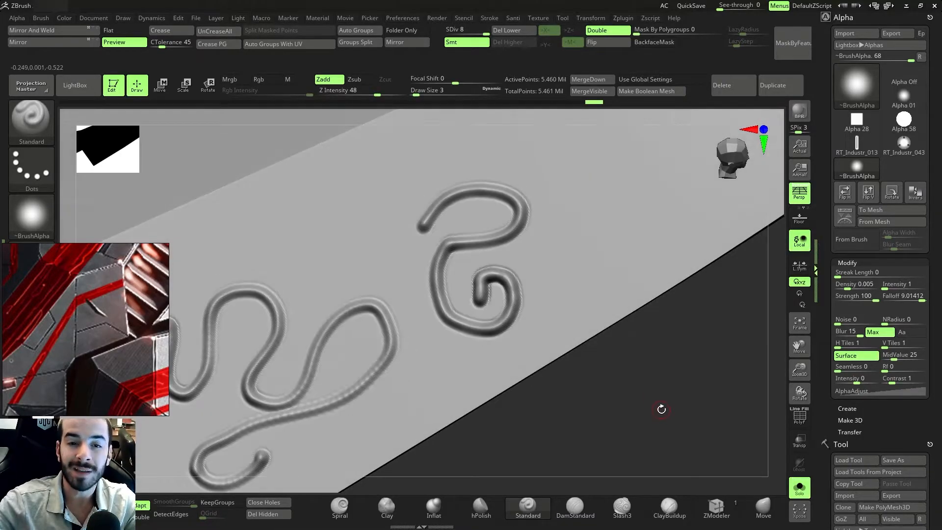
pyautogui.press('ctrl')
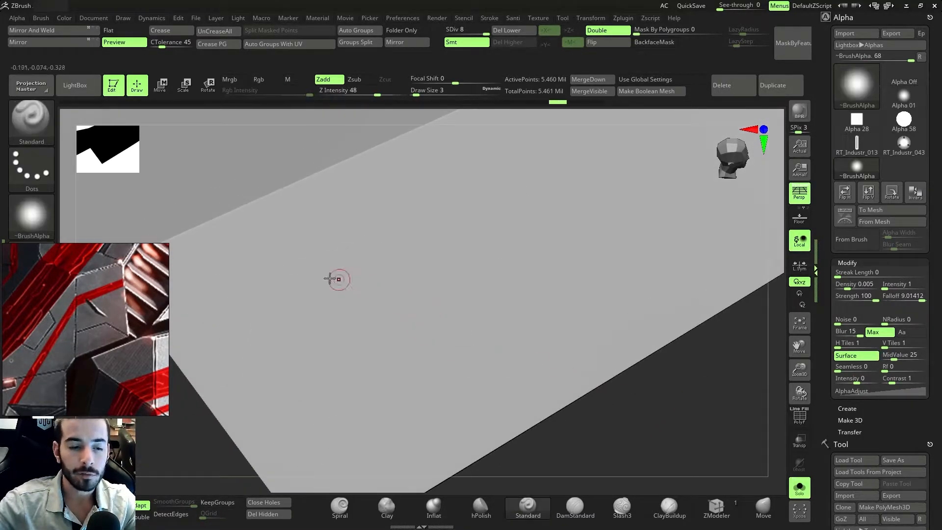
# - Draw a wavy stroke without LazyMouse, and a looping stroke below it with LazyMouse turned on
pyautogui.moveTo(242, 294)
pyautogui.mouseDown()
pyautogui.moveTo(331, 227)
pyautogui.moveTo(403, 208)
pyautogui.mouseUp()
pyautogui.press('l')
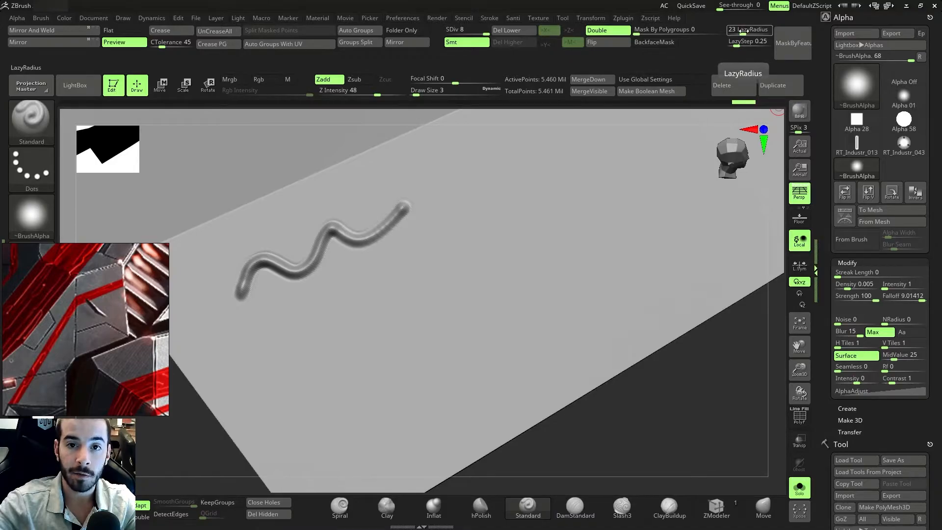
pyautogui.moveTo(694, 396); pyautogui.dragTo(505, 399)
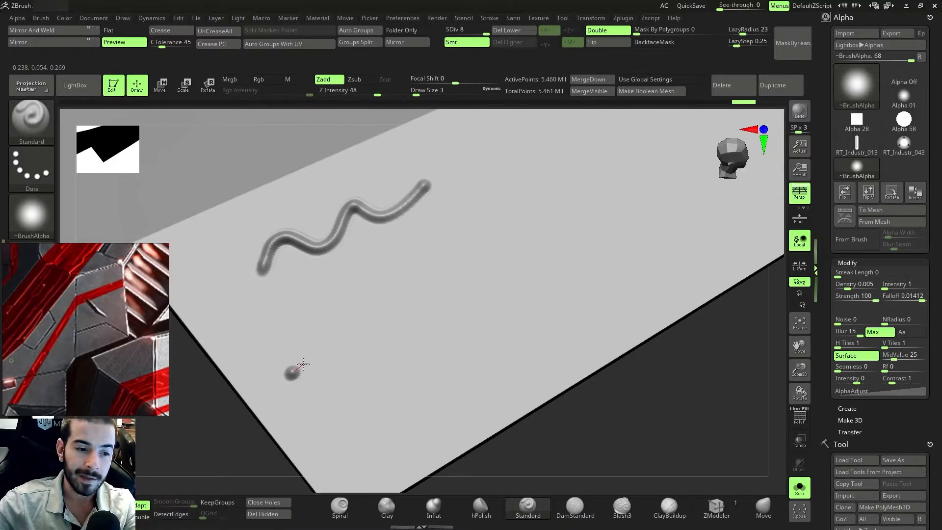
pyautogui.moveTo(305, 364)
pyautogui.mouseDown()
pyautogui.moveTo(396, 332)
pyautogui.moveTo(446, 271)
pyautogui.moveTo(475, 267)
pyautogui.moveTo(490, 320)
pyautogui.moveTo(416, 372)
pyautogui.mouseUp()
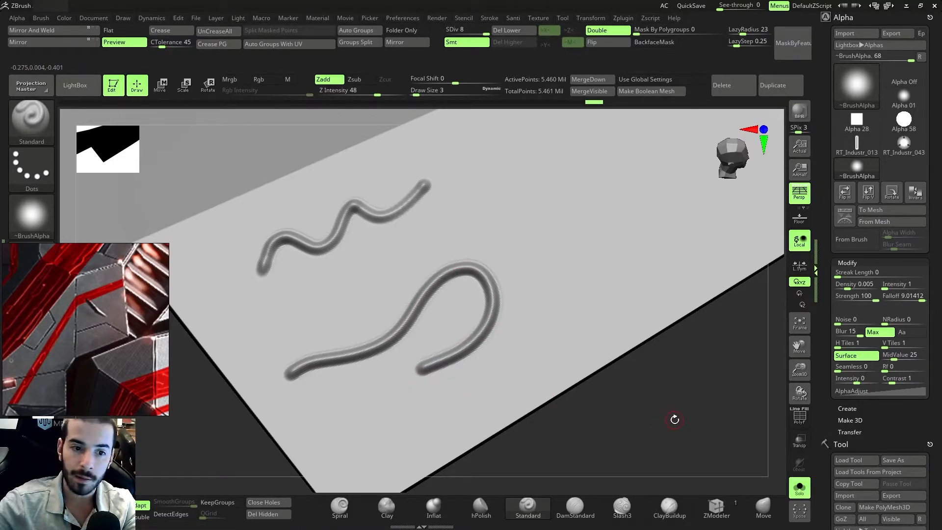
pyautogui.moveTo(642, 428); pyautogui.dragTo(646, 430)
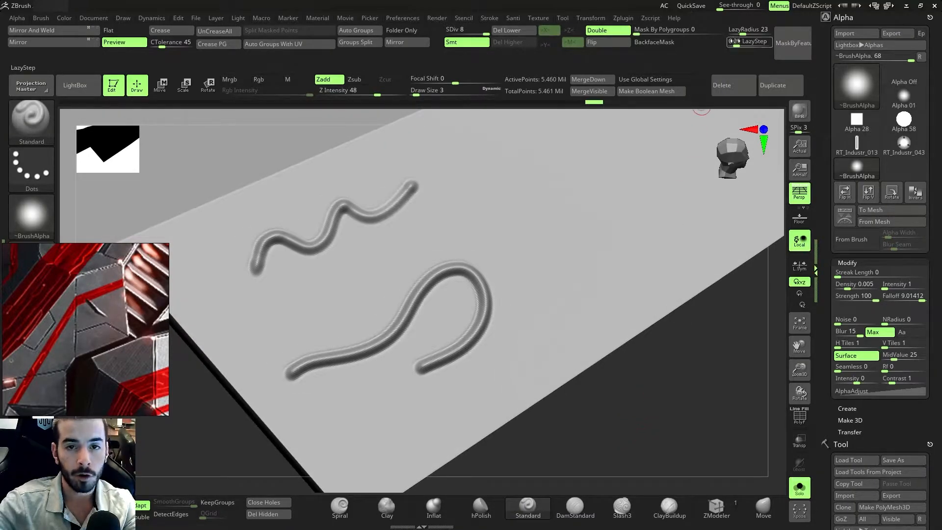
# - Set the LazyRadius to 51 and try a stroke across the panel with the longer lazy tether
pyautogui.moveTo(743, 34); pyautogui.dragTo(749, 38)
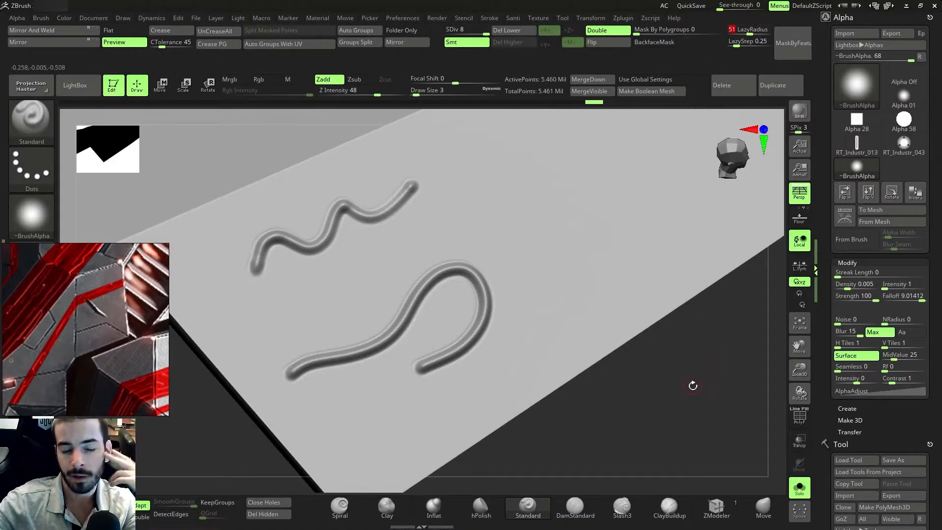
pyautogui.keyDown('alt'); pyautogui.moveTo(693, 402); pyautogui.dragTo(628, 412); pyautogui.keyUp('alt')
pyautogui.moveTo(635, 217)
pyautogui.mouseDown()
pyautogui.moveTo(557, 226)
pyautogui.moveTo(555, 299)
pyautogui.moveTo(520, 328)
pyautogui.moveTo(473, 277)
pyautogui.moveTo(483, 224)
pyautogui.moveTo(503, 203)
pyautogui.mouseUp()
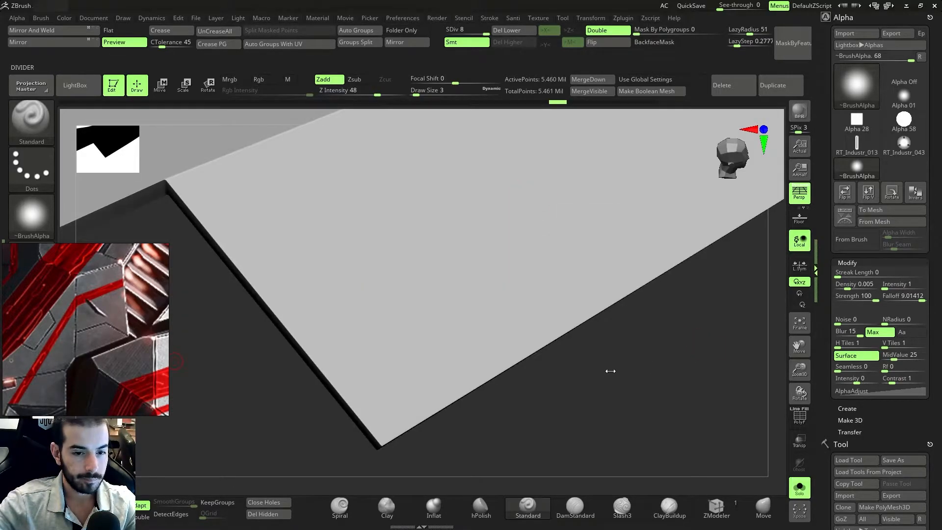
pyautogui.moveTo(611, 371); pyautogui.dragTo(632, 420)
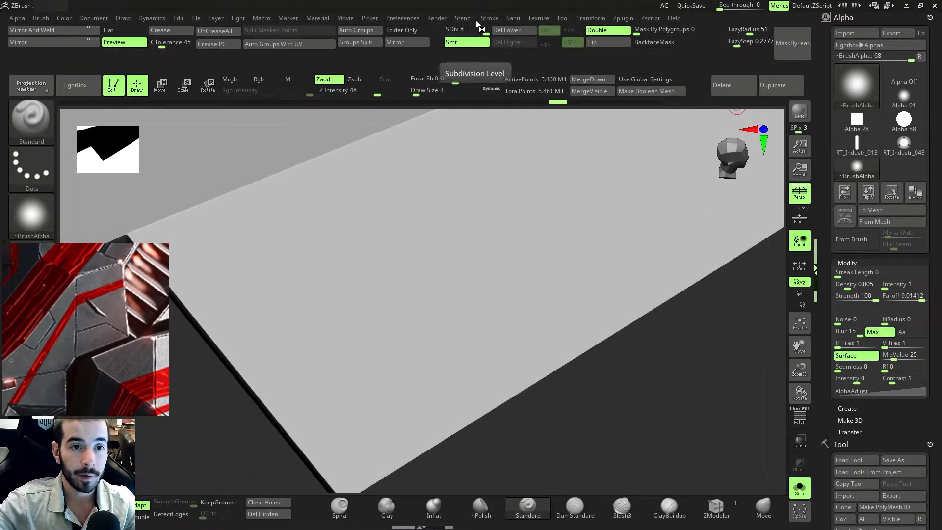
# - Set the LazyStep to 0 and draw a long diagonal stroke across the panel
pyautogui.click(489, 18)
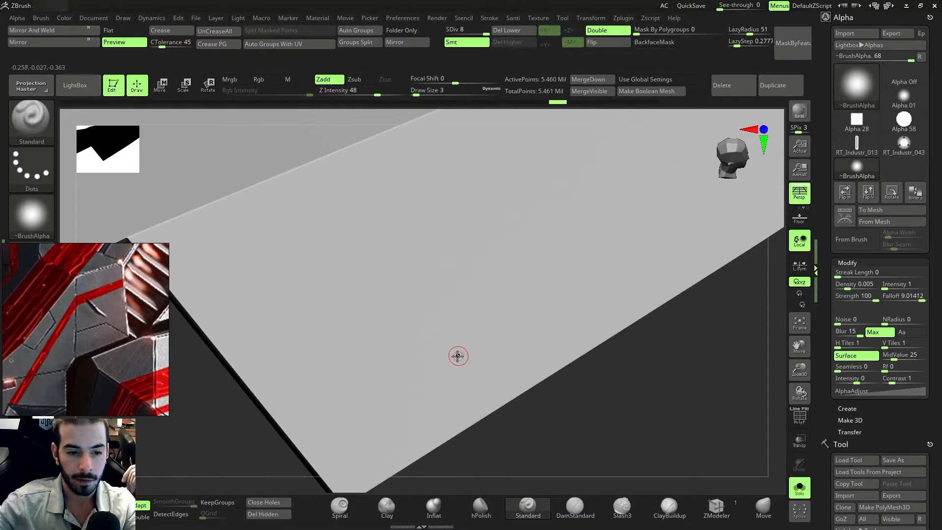
pyautogui.click(734, 44)
pyautogui.write('0')
pyautogui.press('Return')
pyautogui.moveTo(305, 339)
pyautogui.mouseDown()
pyautogui.moveTo(435, 269)
pyautogui.moveTo(618, 215)
pyautogui.moveTo(572, 219)
pyautogui.mouseUp()
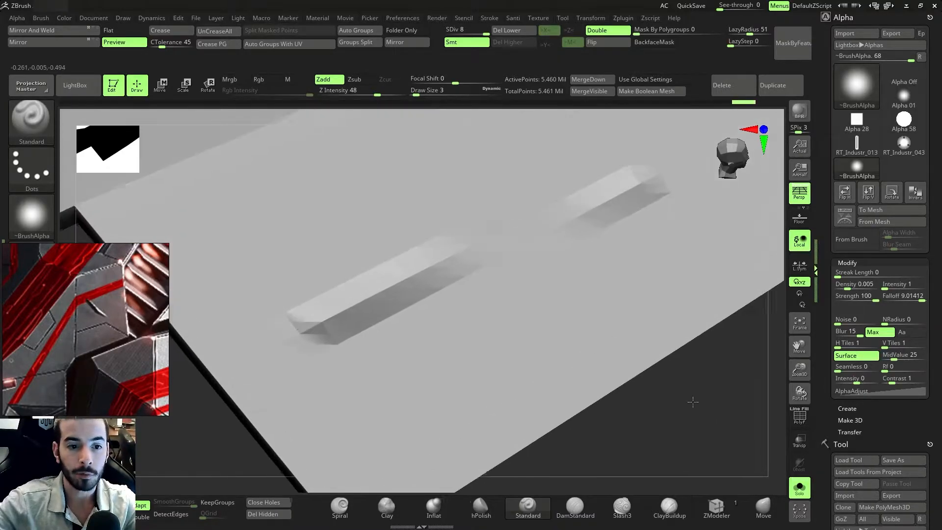
# - Draw a short parallel stroke with LazyStep at about 0.42 and a row of separated dots with LazyStep at about 3.04
pyautogui.click(735, 43)
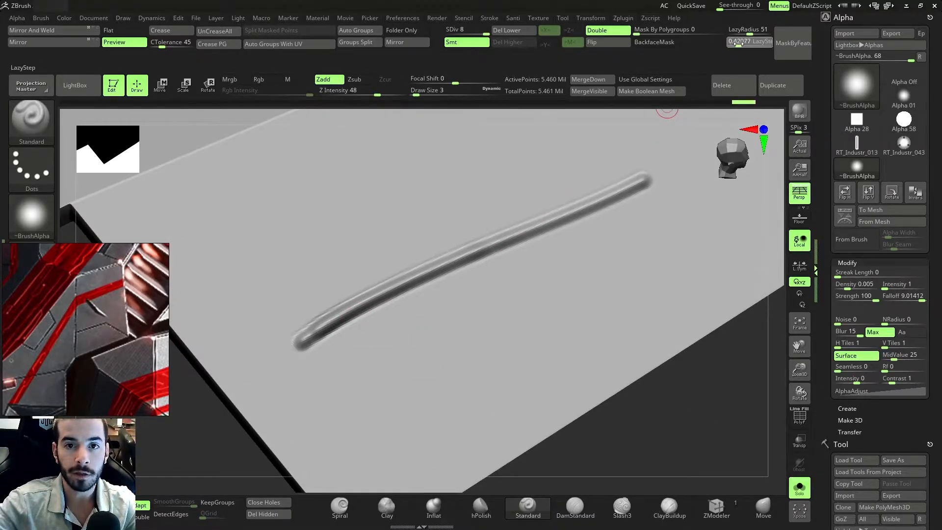
pyautogui.moveTo(338, 374); pyautogui.dragTo(506, 291)
pyautogui.moveTo(736, 43); pyautogui.dragTo(754, 42)
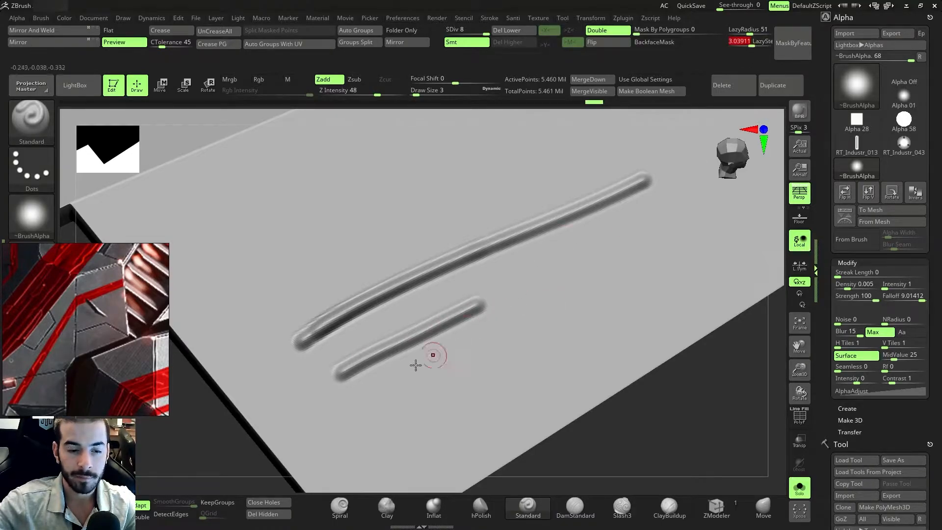
pyautogui.moveTo(364, 399)
pyautogui.mouseDown()
pyautogui.moveTo(486, 343)
pyautogui.moveTo(633, 257)
pyautogui.mouseUp()
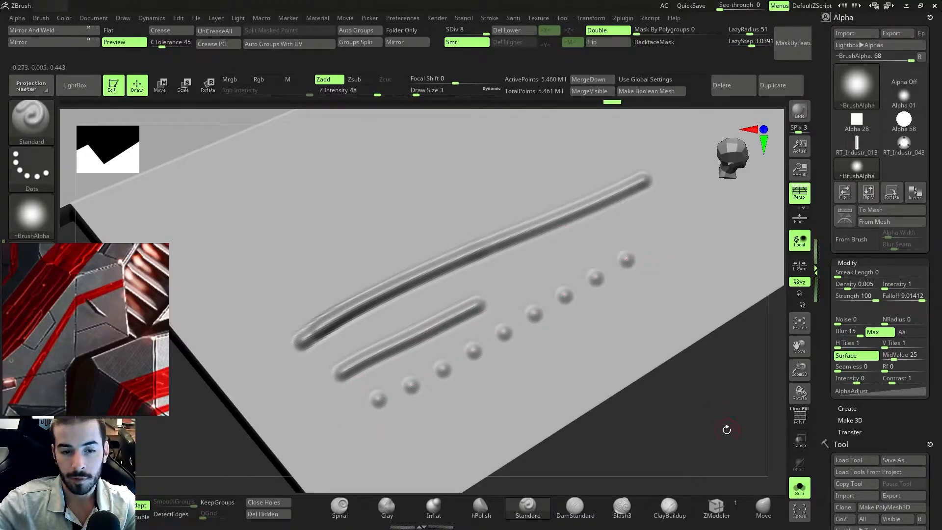
pyautogui.moveTo(725, 429); pyautogui.dragTo(691, 415)
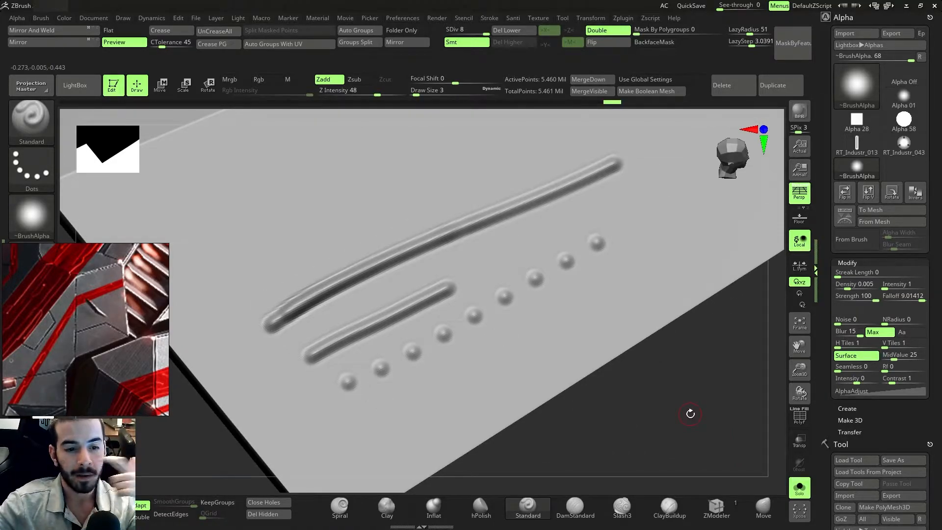
# - Draw a row of separated recessed dots along the panel's long outer edge
pyautogui.moveTo(690, 414)
pyautogui.mouseDown()
pyautogui.moveTo(679, 427)
pyautogui.moveTo(650, 428)
pyautogui.moveTo(663, 392)
pyautogui.mouseUp()
pyautogui.moveTo(350, 454); pyautogui.dragTo(538, 423)
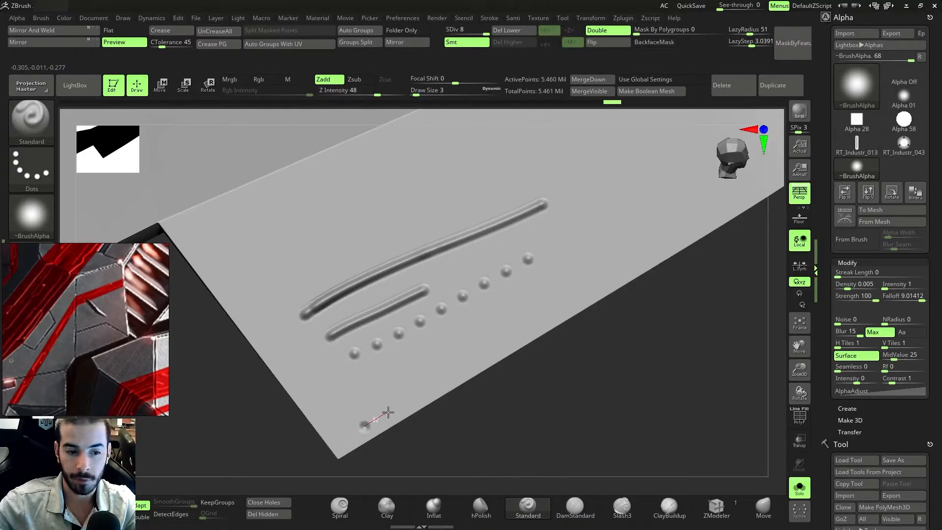
pyautogui.moveTo(388, 412); pyautogui.dragTo(413, 398)
pyautogui.moveTo(481, 360); pyautogui.dragTo(599, 293)
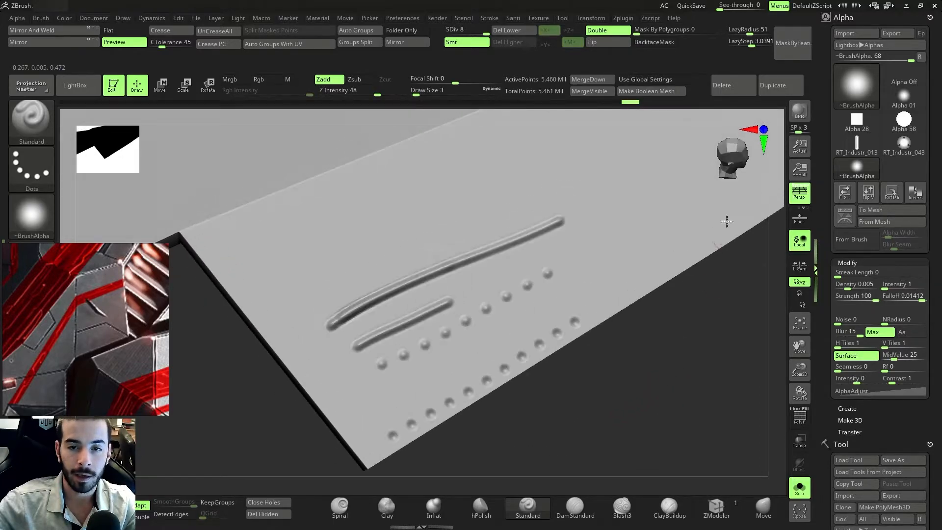
pyautogui.moveTo(634, 381)
pyautogui.mouseDown()
pyautogui.moveTo(643, 384)
pyautogui.moveTo(638, 407)
pyautogui.mouseUp()
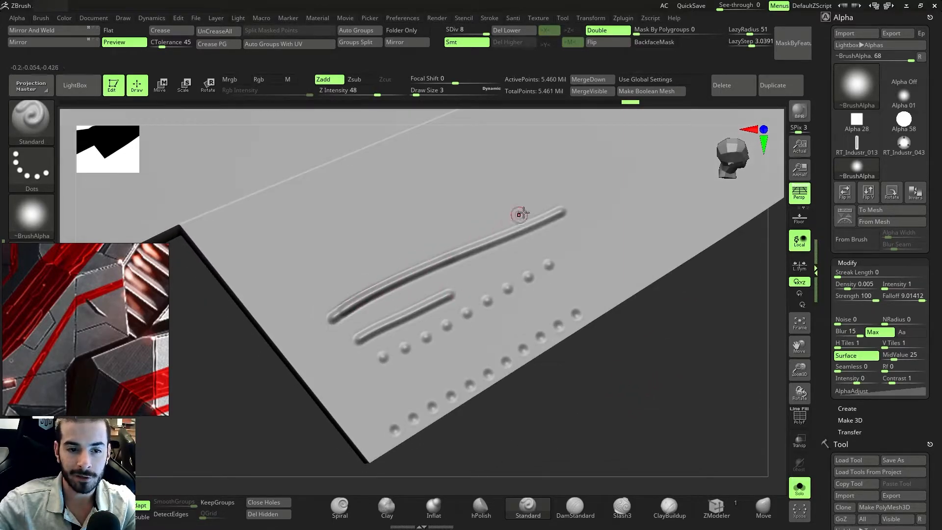
# - Undo all the test strokes and dot rows on the panel
pyautogui.hotkey('ctrl', 'z')
pyautogui.hotkey('ctrl', 'z')
pyautogui.hotkey('ctrl', 'z')
pyautogui.hotkey('ctrl', 'z')
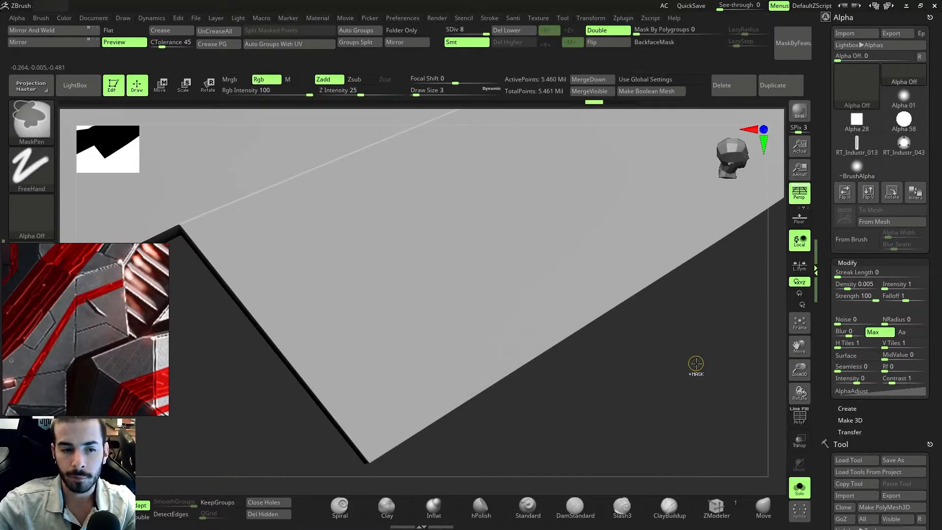
pyautogui.keyDown('alt'); pyautogui.moveTo(696, 363); pyautogui.dragTo(725, 338); pyautogui.keyUp('alt')
# - Set the LazyStep to about 0.24 and try straight strokes parallel to the panel's short and long edges
pyautogui.moveTo(751, 45); pyautogui.dragTo(741, 45)
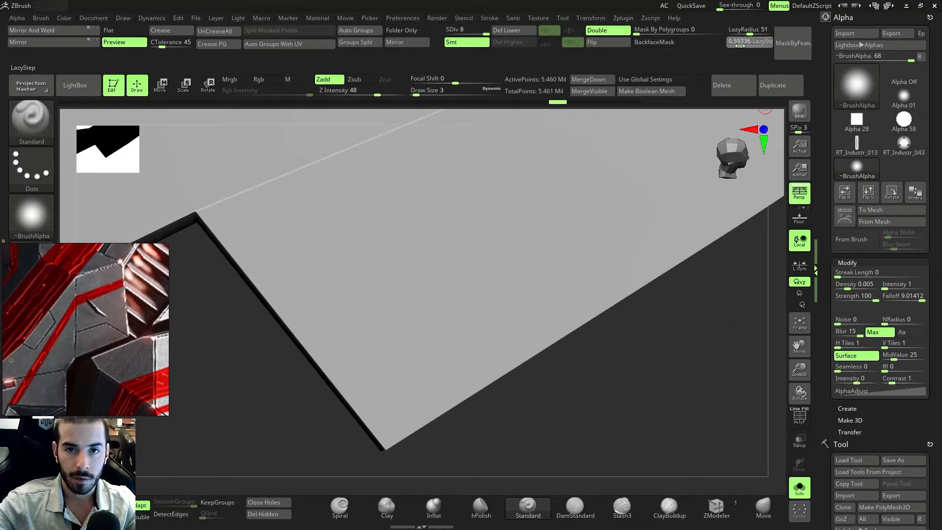
pyautogui.moveTo(675, 459); pyautogui.dragTo(627, 458)
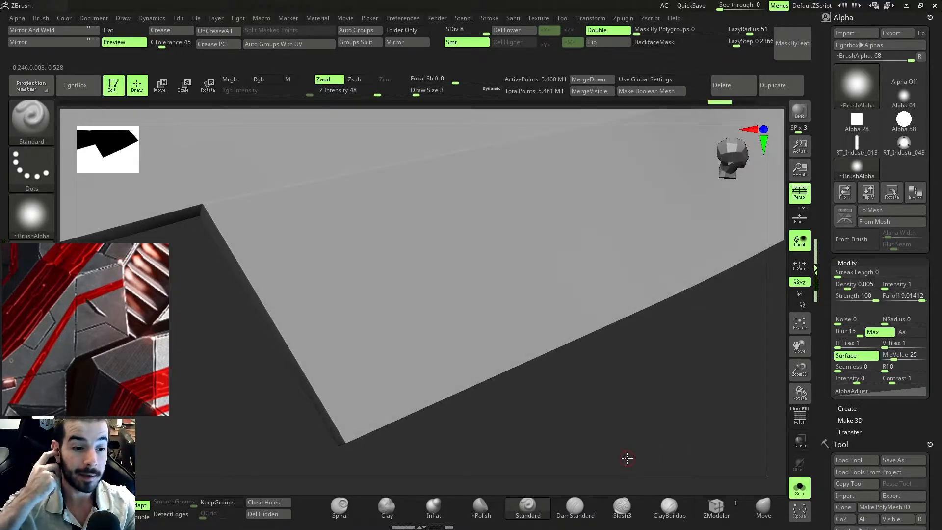
pyautogui.moveTo(627, 458); pyautogui.dragTo(630, 421)
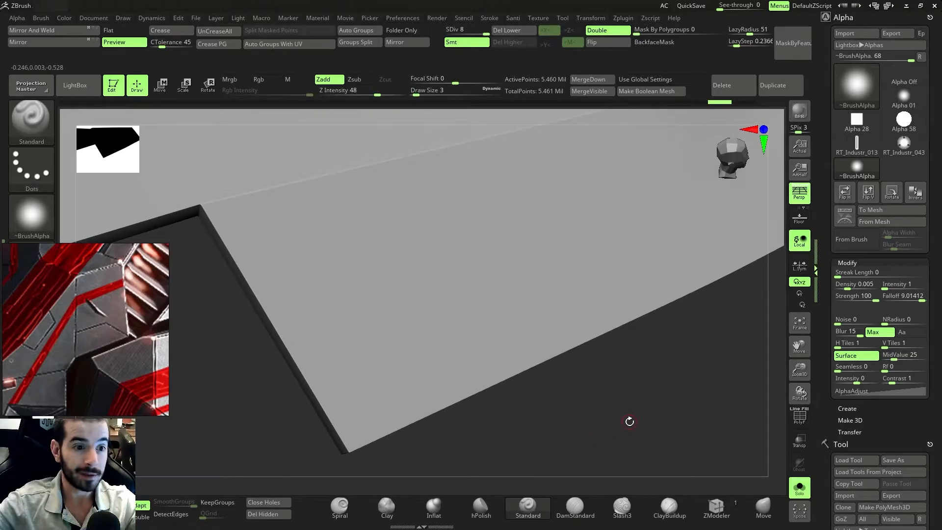
pyautogui.moveTo(258, 214)
pyautogui.mouseDown()
pyautogui.moveTo(366, 387)
pyautogui.moveTo(372, 414)
pyautogui.mouseUp()
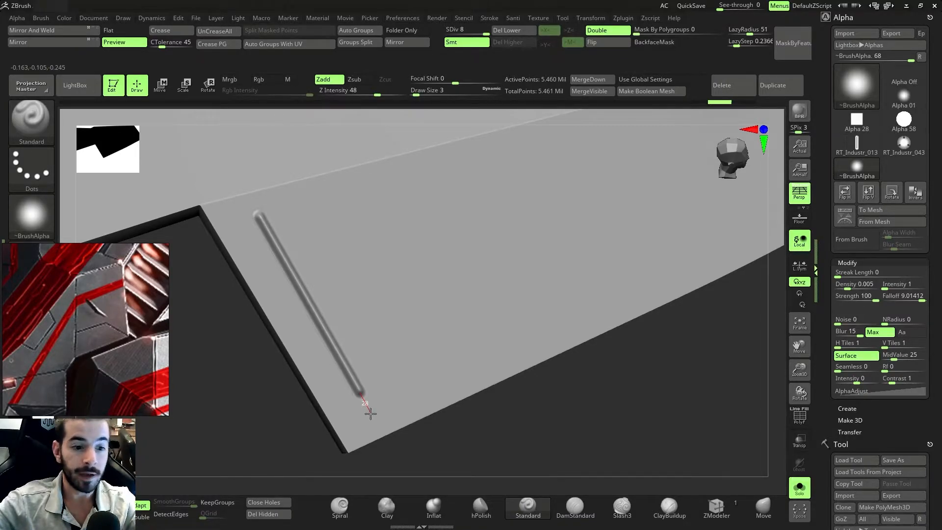
pyautogui.moveTo(382, 414)
pyautogui.mouseDown()
pyautogui.moveTo(492, 340)
pyautogui.moveTo(568, 311)
pyautogui.mouseUp()
pyautogui.keyDown('alt'); pyautogui.moveTo(613, 450); pyautogui.dragTo(635, 397); pyautogui.keyUp('alt')
pyautogui.hotkey('ctrl', 'z')
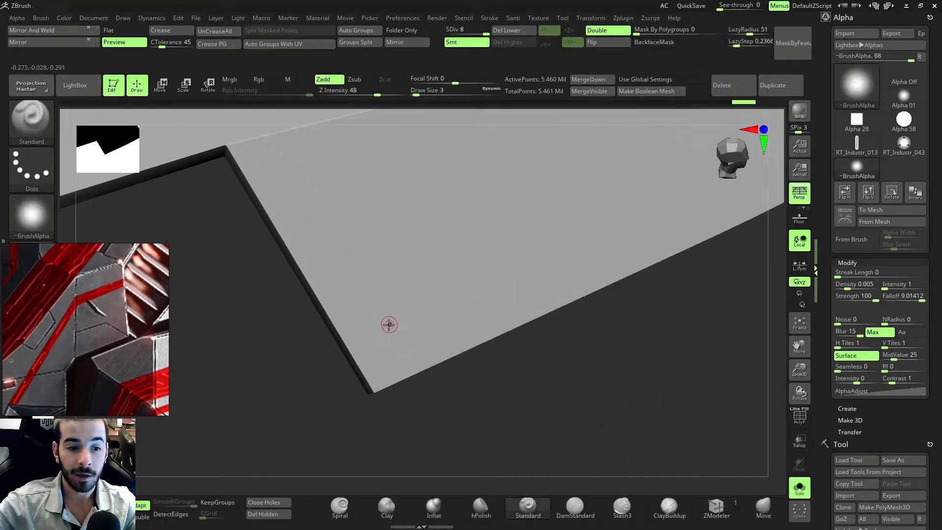
# - Try a straight stroke along the panel's short edge with a curved continuation from its end, and undo both
pyautogui.keyDown('alt'); pyautogui.moveTo(551, 415); pyautogui.dragTo(559, 442); pyautogui.keyUp('alt')
pyautogui.moveTo(349, 277); pyautogui.dragTo(429, 411)
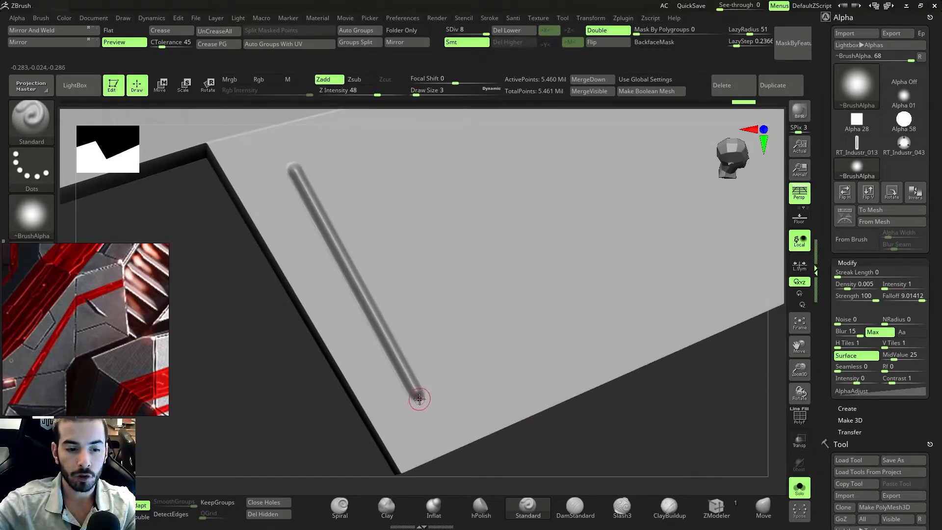
pyautogui.moveTo(650, 450)
pyautogui.keyDown('alt'); pyautogui.mouseDown()
pyautogui.moveTo(642, 389)
pyautogui.moveTo(645, 408)
pyautogui.mouseUp(); pyautogui.keyUp('alt')
pyautogui.moveTo(471, 386)
pyautogui.mouseDown()
pyautogui.moveTo(521, 408)
pyautogui.moveTo(634, 333)
pyautogui.mouseUp()
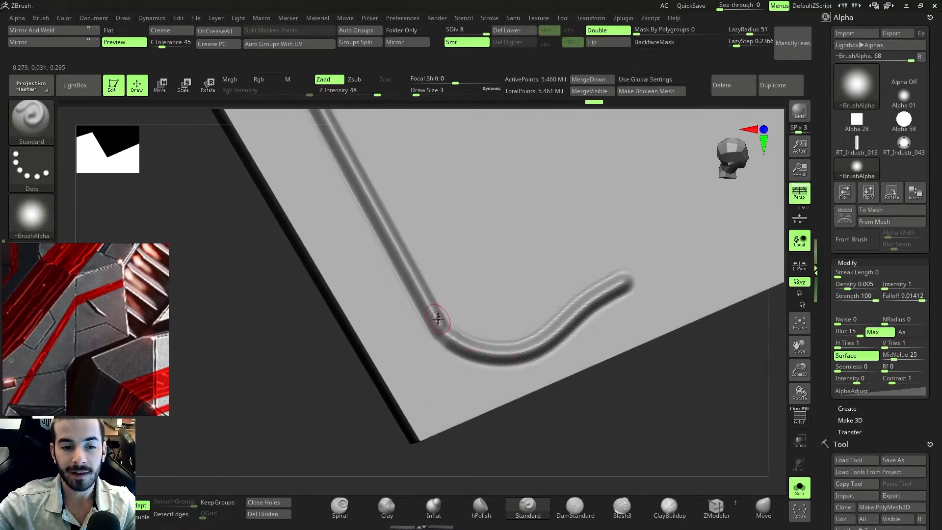
pyautogui.moveTo(666, 450); pyautogui.dragTo(612, 442)
pyautogui.hotkey('ctrl', 'z')
pyautogui.hotkey('ctrl', 'z')
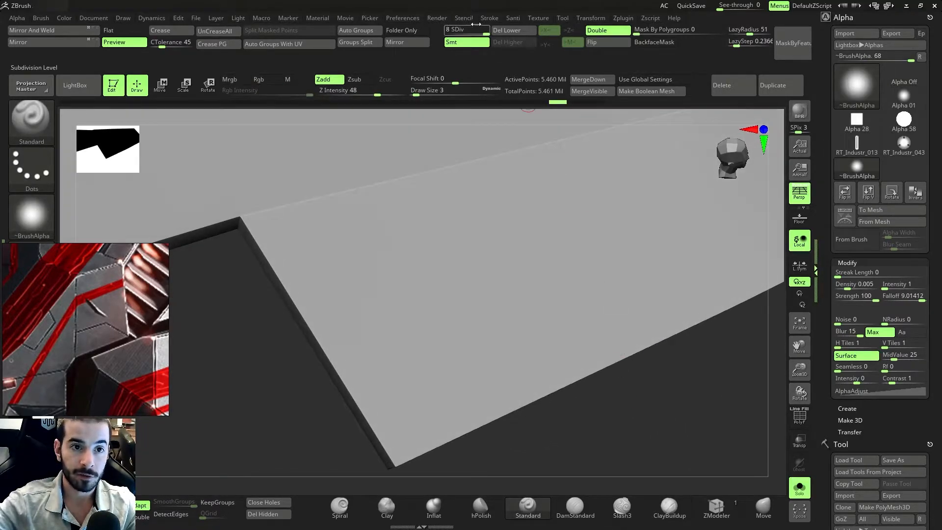
# - Try a flowing S-shaped LazyMouse stroke across the panel, and undo it
pyautogui.click(490, 19)
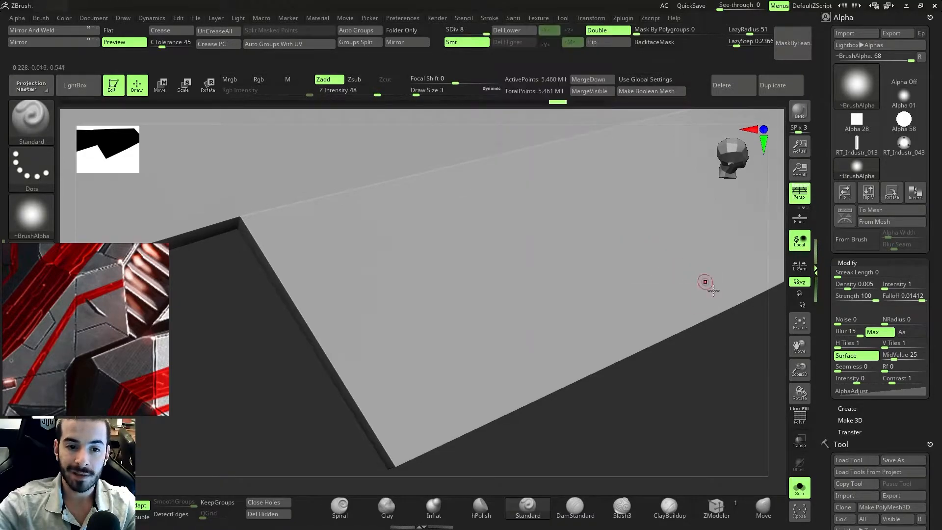
pyautogui.moveTo(694, 429); pyautogui.dragTo(667, 444)
pyautogui.moveTo(333, 270)
pyautogui.mouseDown()
pyautogui.moveTo(349, 333)
pyautogui.moveTo(402, 349)
pyautogui.moveTo(454, 290)
pyautogui.moveTo(423, 292)
pyautogui.moveTo(433, 315)
pyautogui.moveTo(456, 294)
pyautogui.moveTo(496, 292)
pyautogui.moveTo(514, 322)
pyautogui.moveTo(498, 309)
pyautogui.moveTo(496, 343)
pyautogui.moveTo(442, 374)
pyautogui.mouseUp()
pyautogui.keyDown('alt'); pyautogui.moveTo(602, 421); pyautogui.dragTo(617, 441); pyautogui.keyUp('alt')
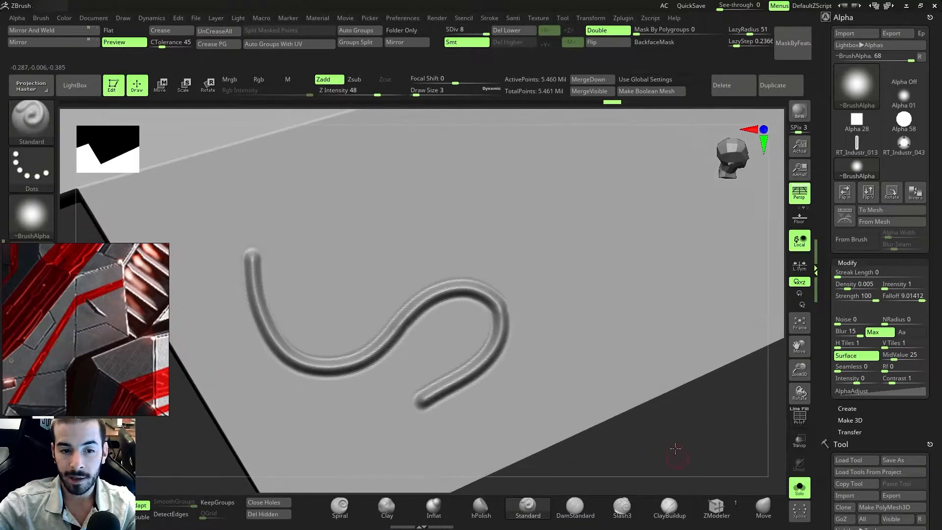
pyautogui.moveTo(675, 448); pyautogui.dragTo(627, 423)
pyautogui.moveTo(677, 446)
pyautogui.mouseDown()
pyautogui.moveTo(654, 443)
pyautogui.moveTo(677, 441)
pyautogui.moveTo(683, 452)
pyautogui.moveTo(467, 316)
pyautogui.mouseUp()
pyautogui.press('ctrl')
pyautogui.hotkey('ctrl', 'z')
pyautogui.hotkey('ctrl', 'z')
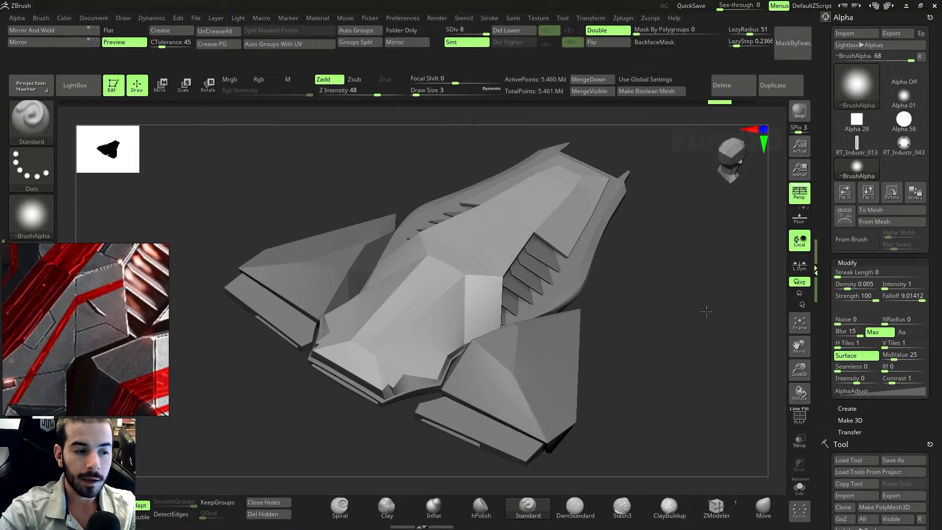
# - Examine the spaceship reference image for the hull's panel lines, cutouts, fins and engine details
pyautogui.scroll(-5, 117, 335)
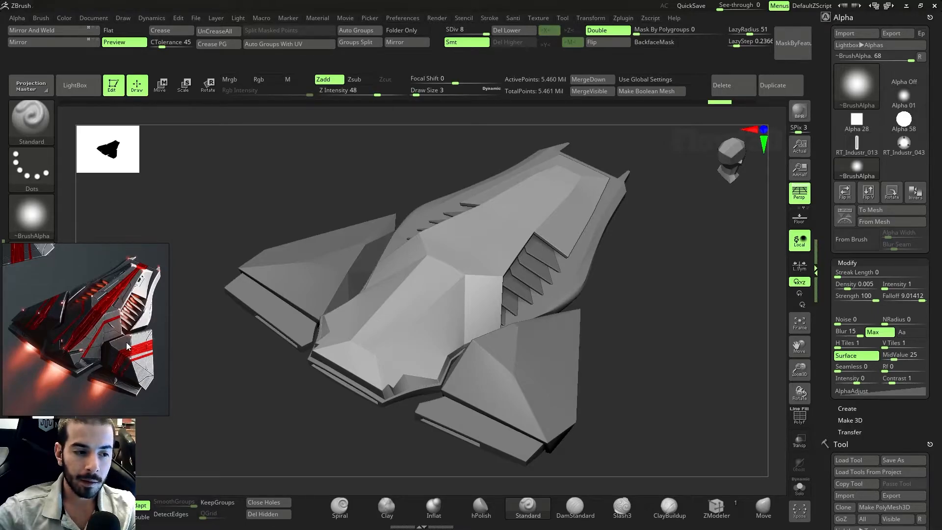
pyautogui.scroll(5, 104, 350)
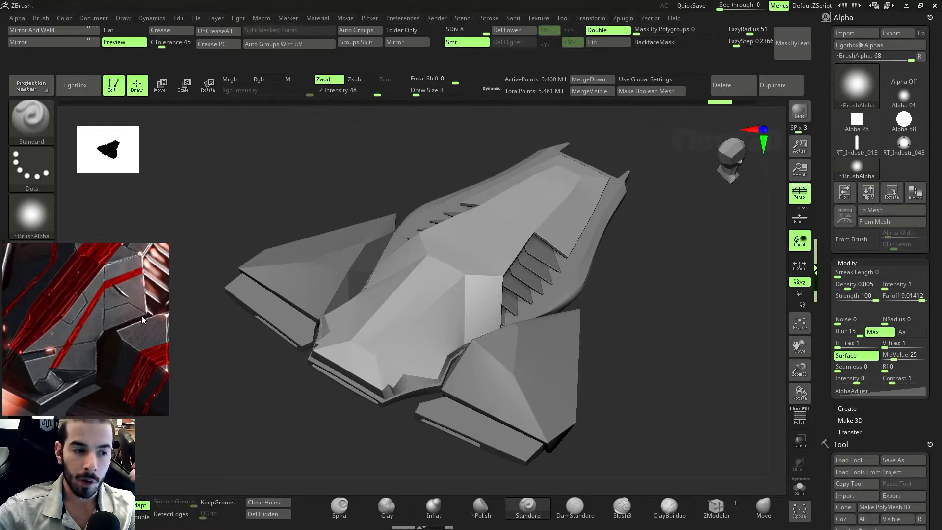
pyautogui.scroll(-2, 122, 330)
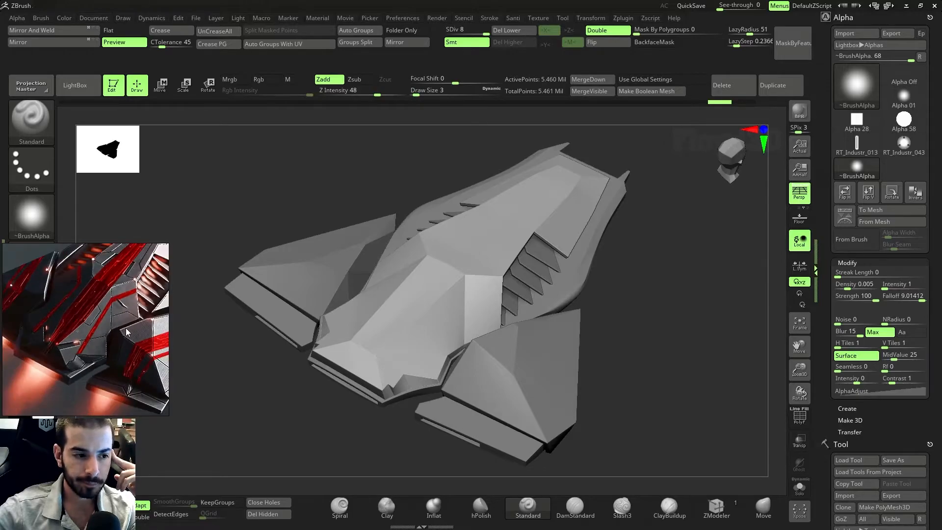
pyautogui.scroll(-2, 104, 342)
pyautogui.scroll(-1, 104, 341)
pyautogui.scroll(1, 132, 280)
pyautogui.scroll(2, 107, 304)
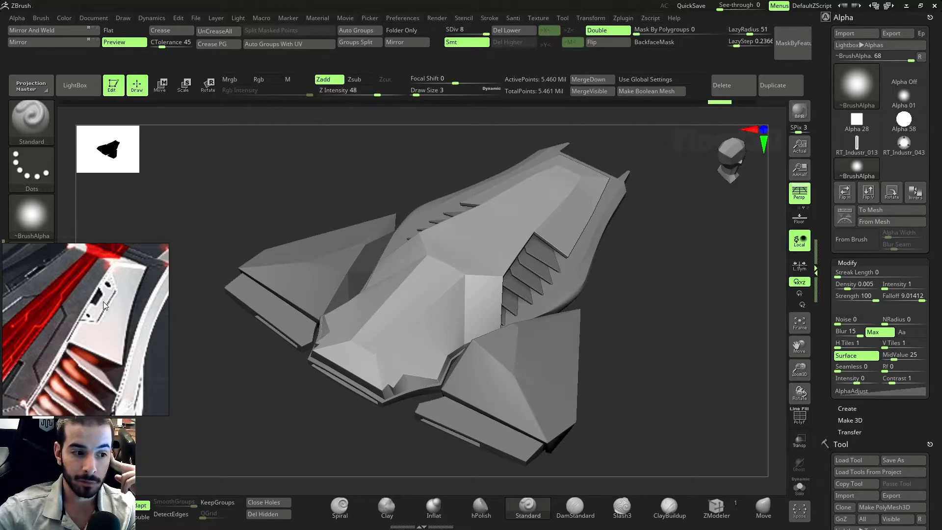
pyautogui.scroll(-3, 103, 301)
pyautogui.scroll(1, 109, 326)
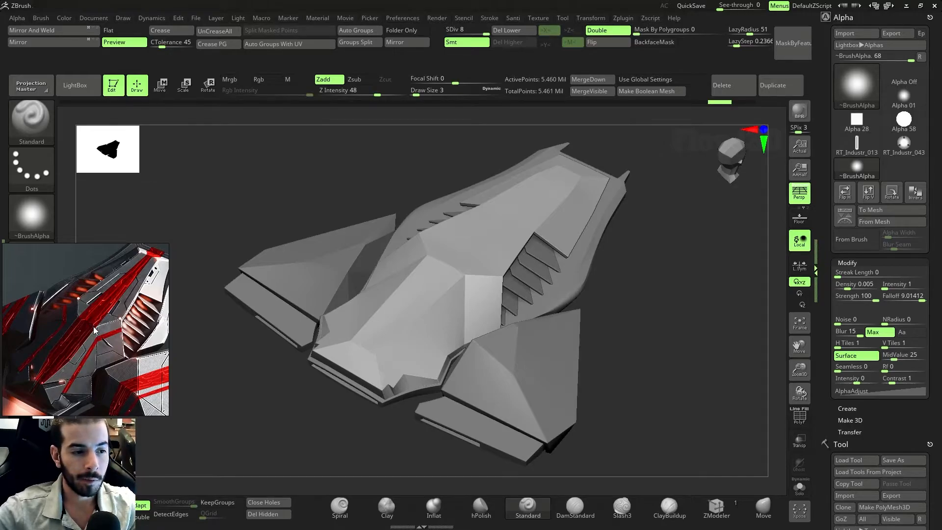
pyautogui.scroll(-1, 94, 331)
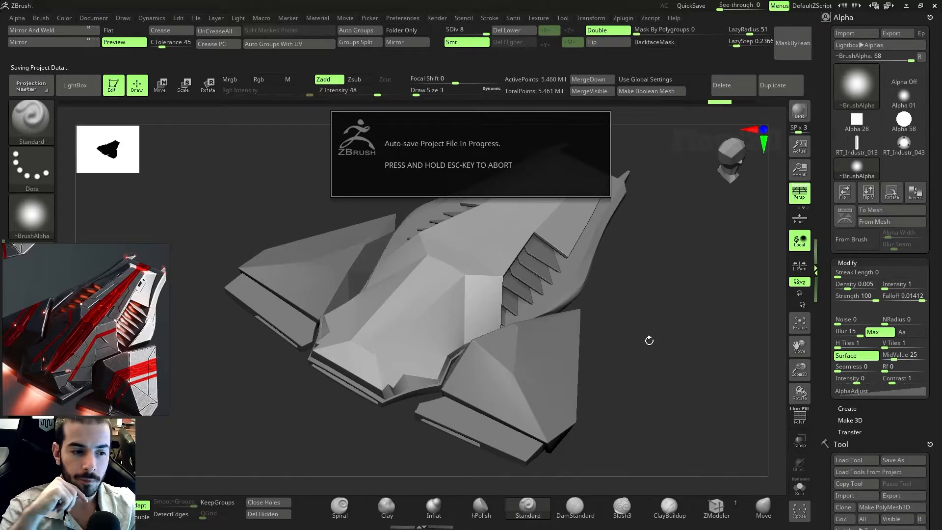
pyautogui.moveTo(649, 340); pyautogui.dragTo(651, 354)
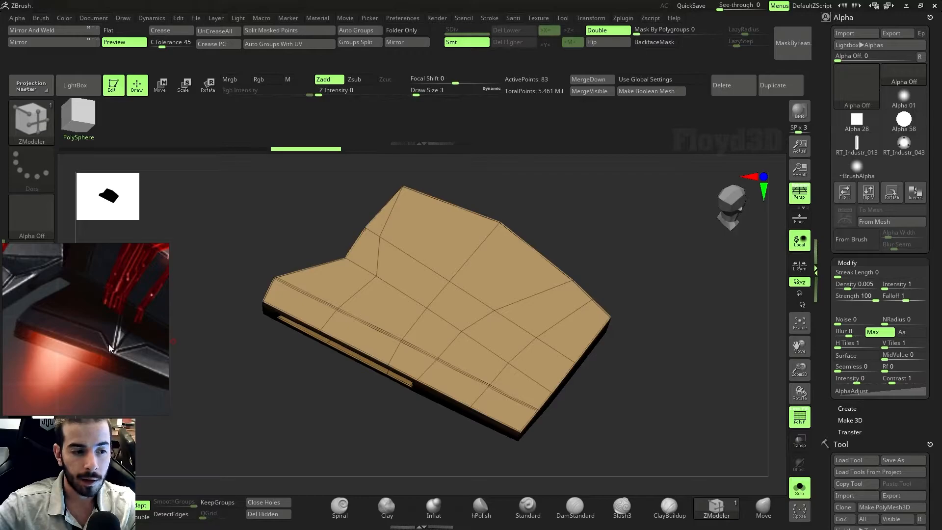
# - Insert three edge loops on the plate's large top face, parallel to its slotted edge
pyautogui.moveTo(263, 435); pyautogui.dragTo(309, 447)
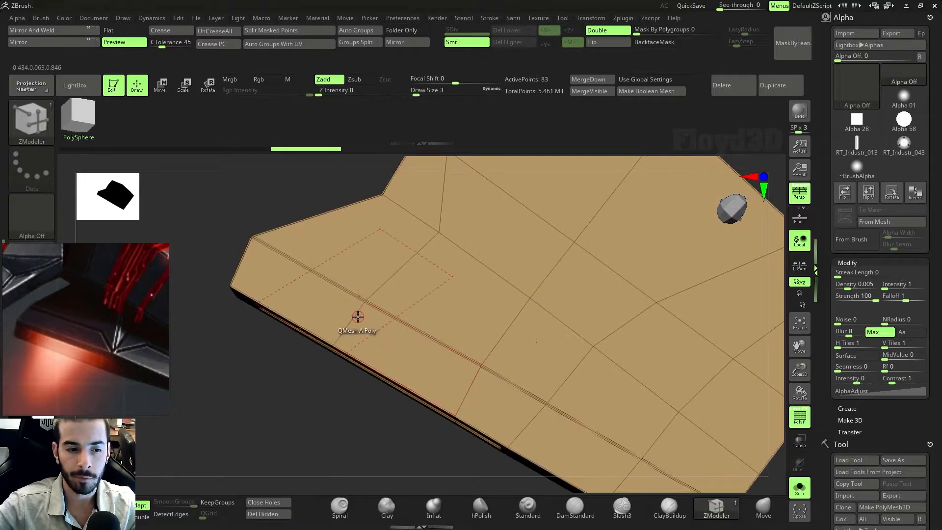
pyautogui.click(357, 308)
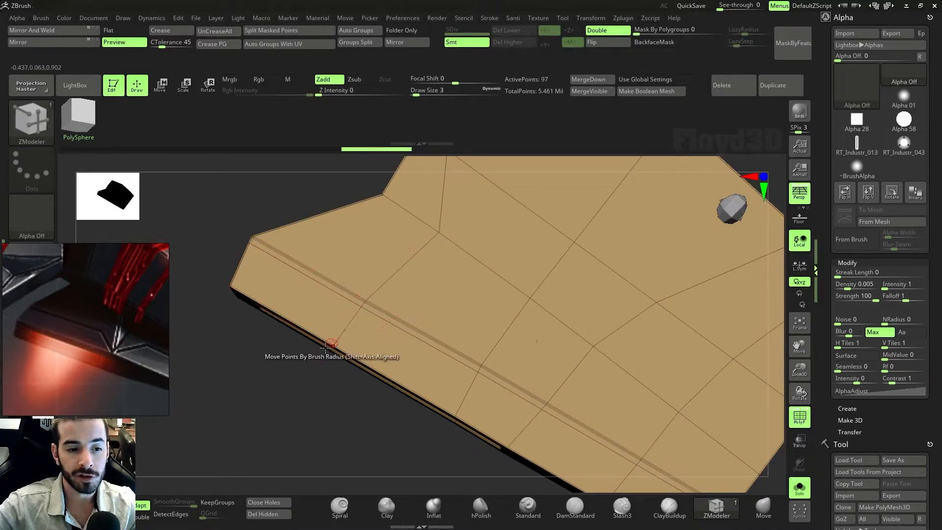
pyautogui.moveTo(337, 341); pyautogui.dragTo(329, 352, button='right')
pyautogui.click(341, 334)
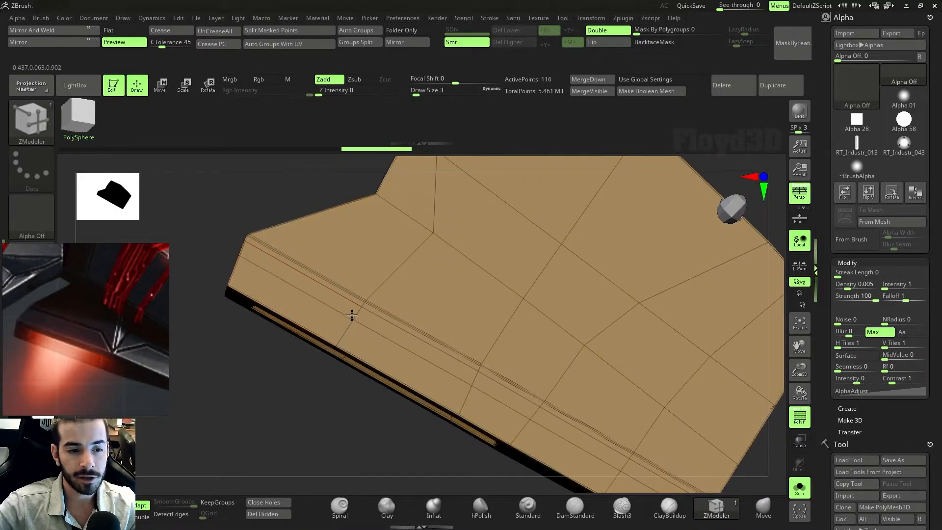
pyautogui.moveTo(354, 314); pyautogui.dragTo(260, 388, button='right')
pyautogui.click(399, 313)
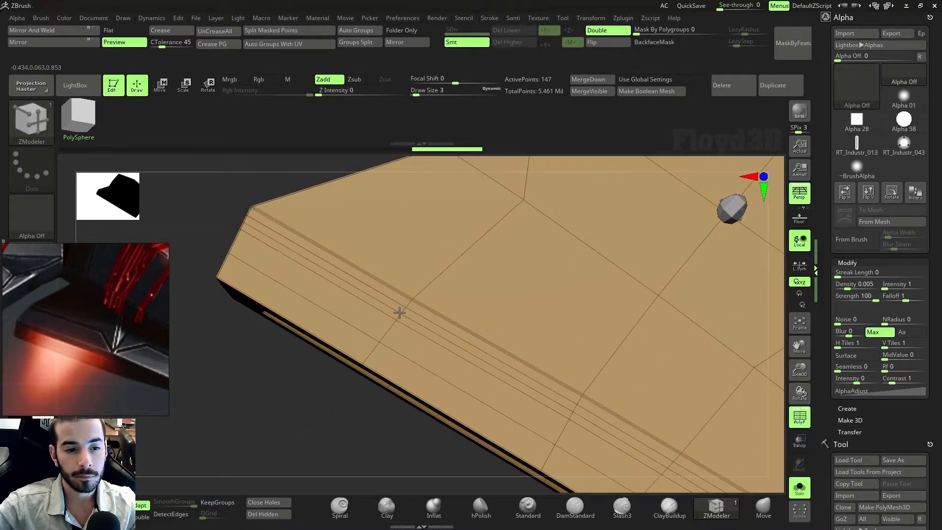
pyautogui.hotkey('ctrl', 'z')
pyautogui.moveTo(273, 441)
pyautogui.mouseDown(button='right')
pyautogui.moveTo(263, 435)
pyautogui.moveTo(273, 452)
pyautogui.moveTo(255, 458)
pyautogui.mouseUp(button='right')
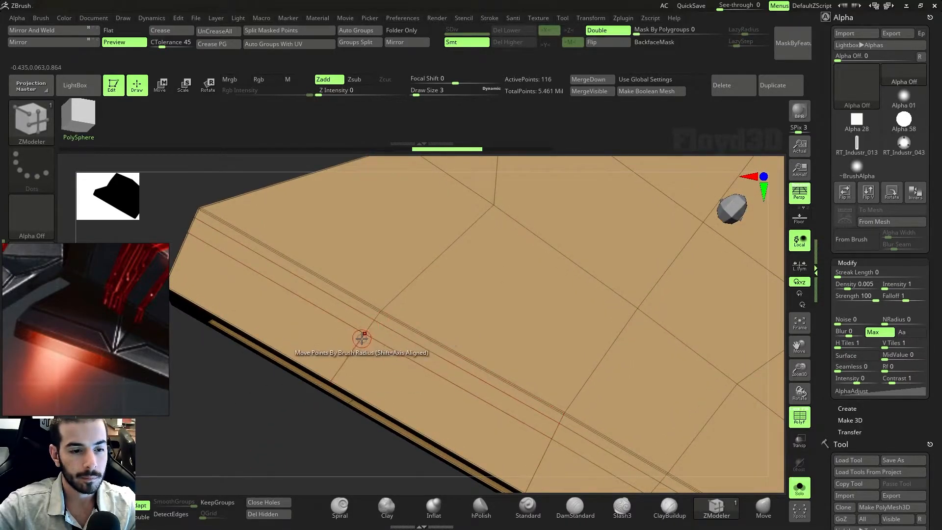
pyautogui.click(354, 345)
pyautogui.moveTo(355, 345); pyautogui.dragTo(356, 343)
# - Try to slide one of the new edge loops with the ZModeler Slide action targeting EdgeLoop Complete
pyautogui.moveTo(270, 433); pyautogui.dragTo(278, 438, button='right')
pyautogui.press('space')
pyautogui.press('space')
pyautogui.press('space')
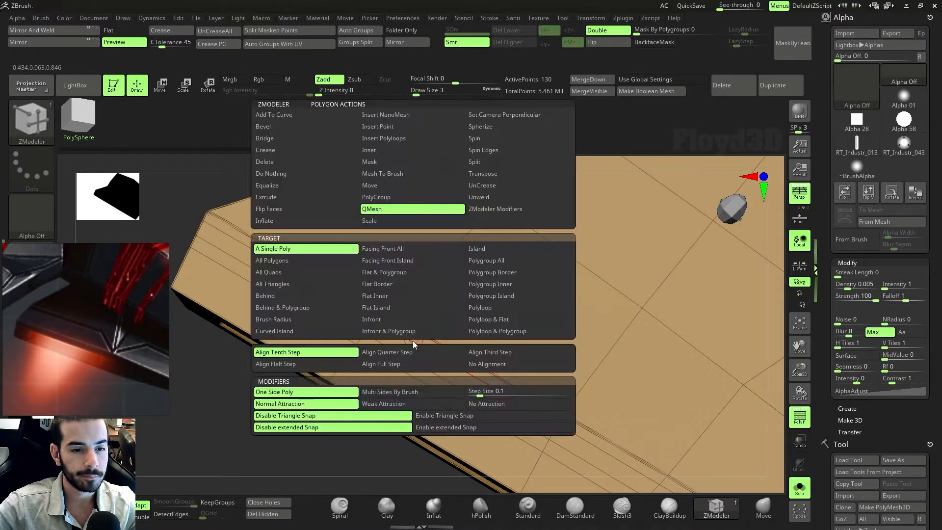
pyautogui.press('space')
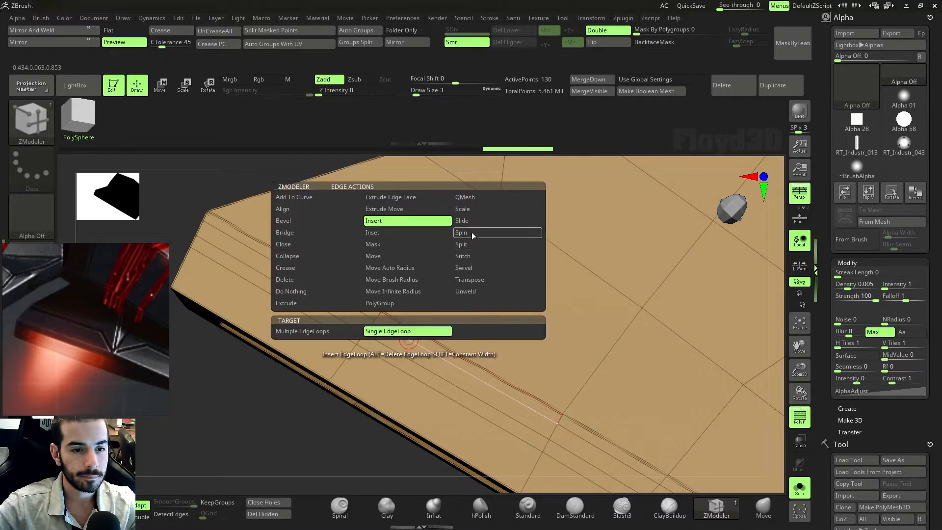
pyautogui.click(472, 220)
pyautogui.click(411, 331)
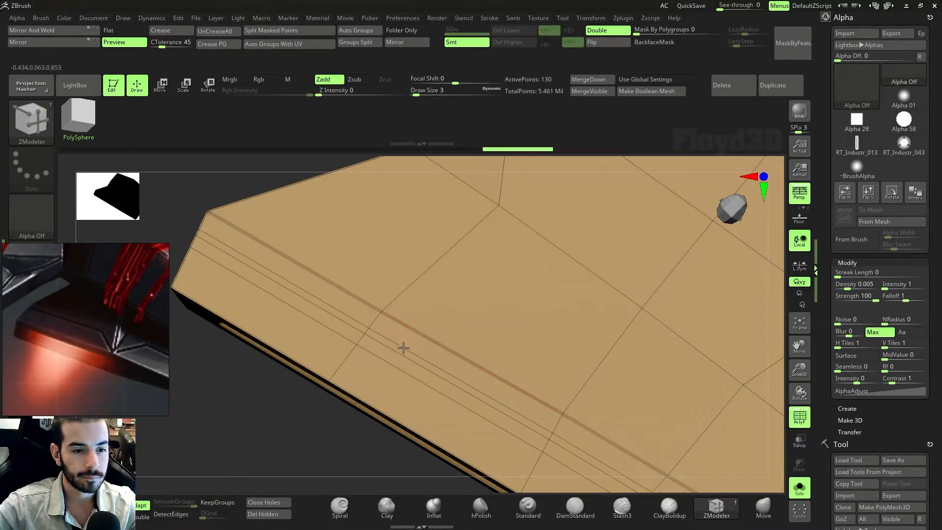
pyautogui.moveTo(391, 354); pyautogui.dragTo(395, 352)
pyautogui.hotkey('ctrl', 'z')
pyautogui.moveTo(258, 431); pyautogui.dragTo(270, 448)
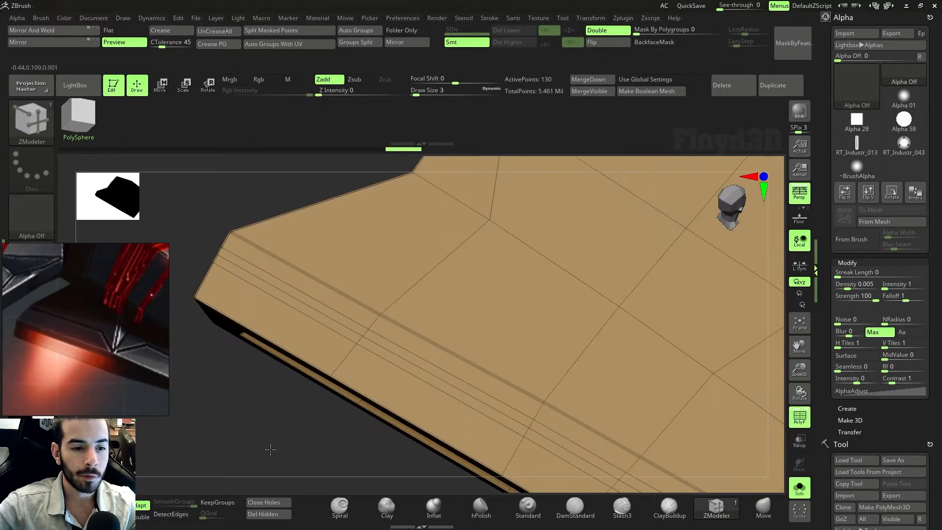
# - Set the ZModeler edge action to Move Infinite Radius and move the new edges to form a recessed step along the slotted edge
pyautogui.rightClick(399, 355)
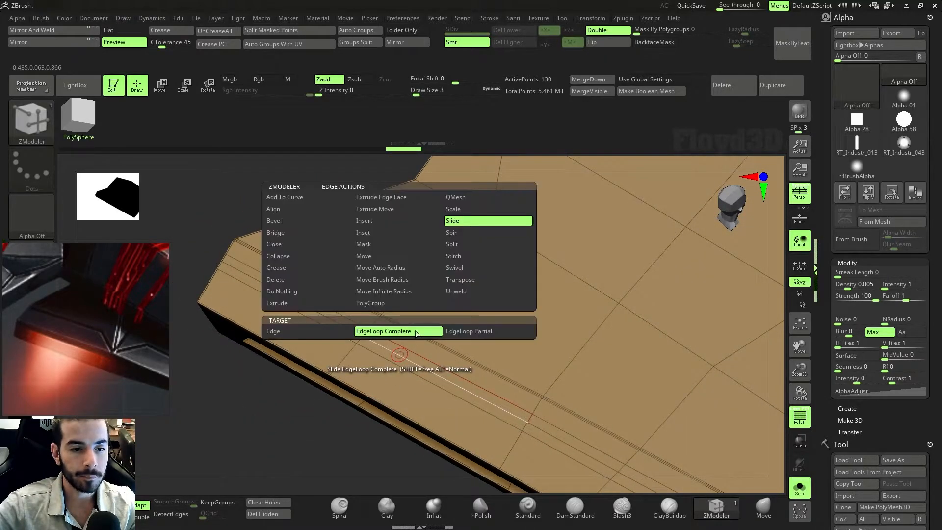
pyautogui.click(397, 292)
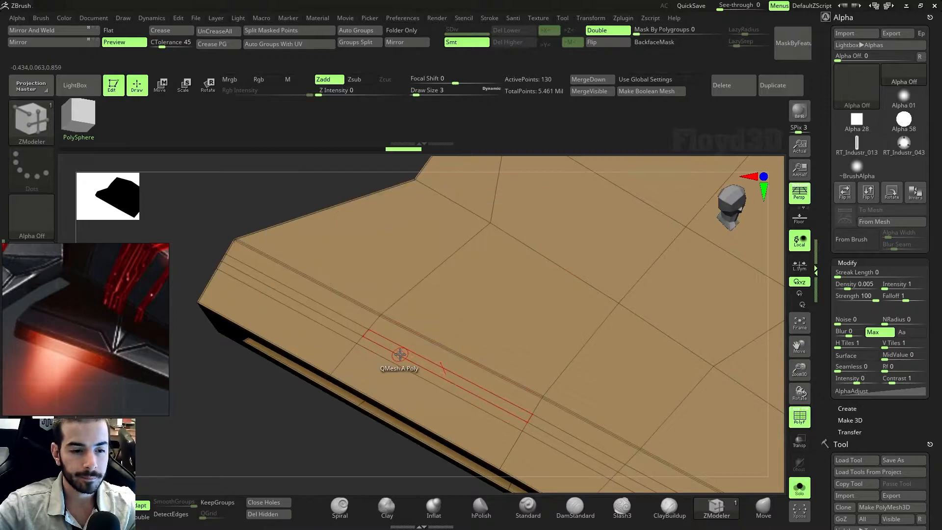
pyautogui.keyDown('alt'); pyautogui.click(393, 357); pyautogui.keyUp('alt')
pyautogui.moveTo(393, 354)
pyautogui.mouseDown()
pyautogui.moveTo(383, 342)
pyautogui.moveTo(399, 360)
pyautogui.moveTo(386, 345)
pyautogui.mouseUp()
pyautogui.moveTo(334, 416); pyautogui.dragTo(292, 437)
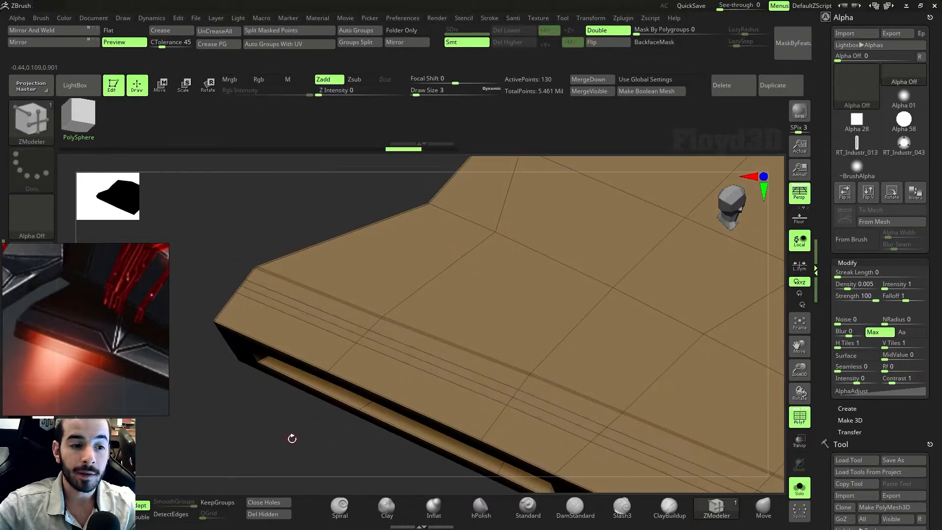
pyautogui.moveTo(415, 361); pyautogui.dragTo(424, 369)
pyautogui.moveTo(297, 443)
pyautogui.mouseDown()
pyautogui.moveTo(282, 417)
pyautogui.moveTo(287, 433)
pyautogui.moveTo(274, 423)
pyautogui.moveTo(291, 428)
pyautogui.moveTo(294, 444)
pyautogui.mouseUp()
pyautogui.moveTo(419, 354); pyautogui.dragTo(424, 372)
pyautogui.moveTo(286, 440); pyautogui.dragTo(389, 389)
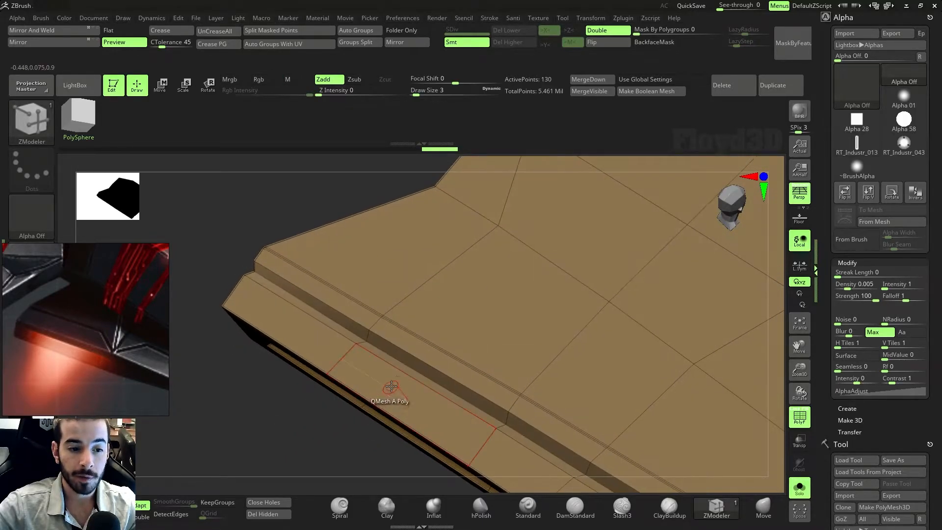
# - Crease the edge loops of the recessed step with the ZModeler Crease action targeting EdgeLoop Complete
pyautogui.press('space')
pyautogui.click(309, 268)
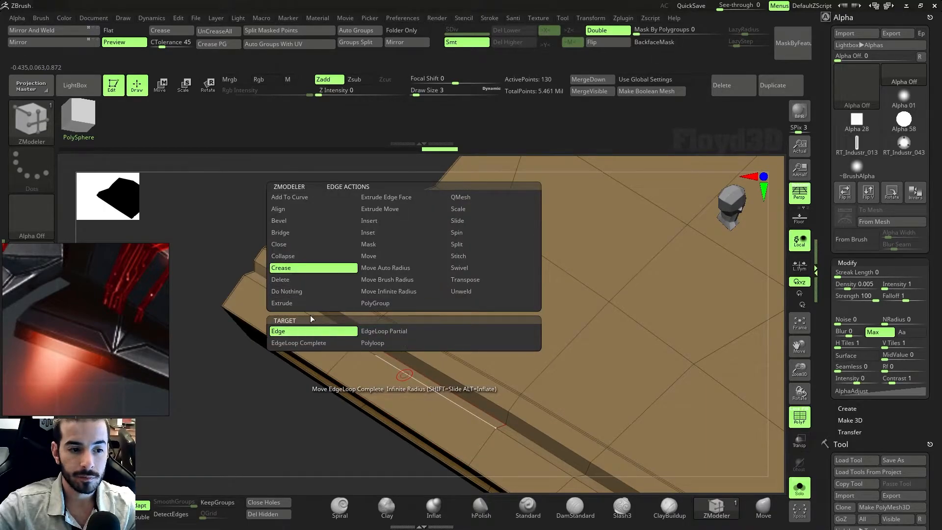
pyautogui.click(322, 344)
pyautogui.click(391, 371)
pyautogui.click(413, 355)
# - Preview the slotted plate with dynamic subdivision on and the polyframe hidden, checking the creased recess
pyautogui.press('d')
pyautogui.hotkey('shift', 'f')
pyautogui.moveTo(288, 448); pyautogui.dragTo(314, 418)
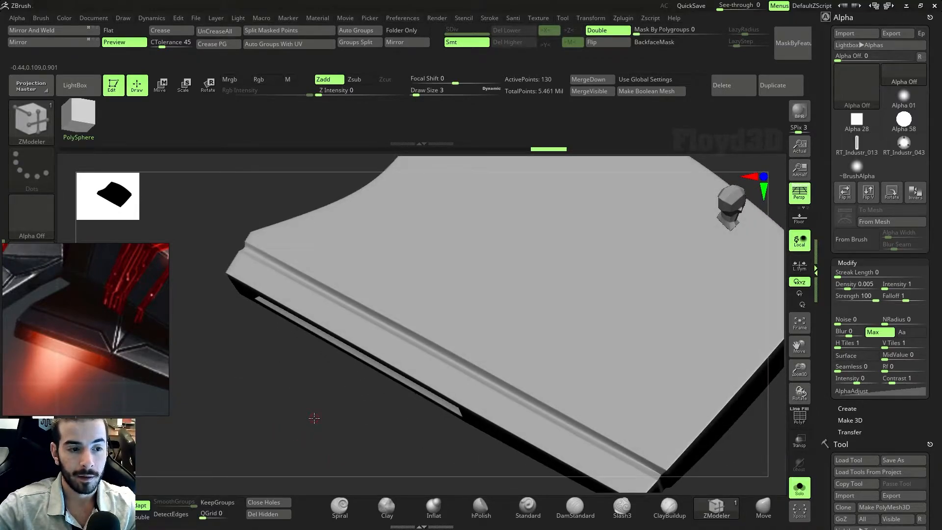
pyautogui.moveTo(312, 415)
pyautogui.mouseDown()
pyautogui.moveTo(301, 393)
pyautogui.moveTo(314, 414)
pyautogui.moveTo(305, 425)
pyautogui.mouseUp()
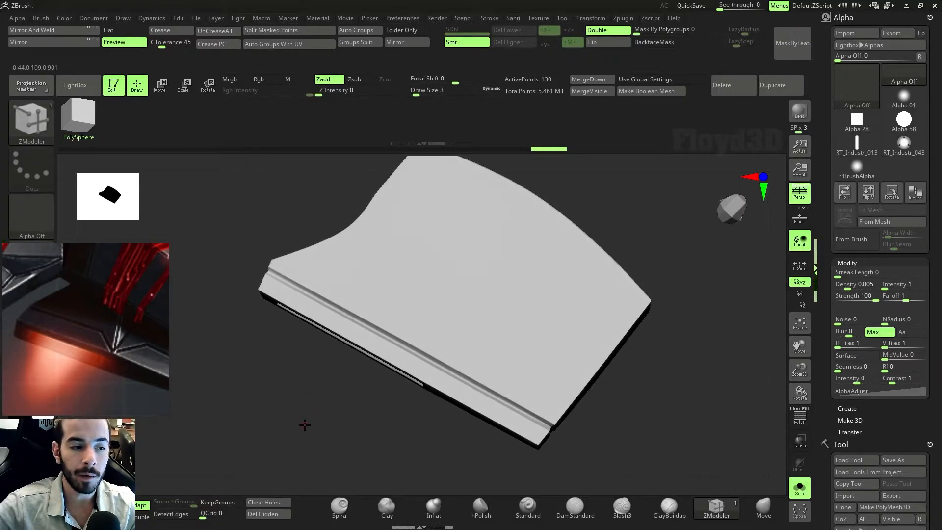
pyautogui.moveTo(322, 411)
pyautogui.mouseDown()
pyautogui.moveTo(320, 398)
pyautogui.moveTo(323, 414)
pyautogui.mouseUp()
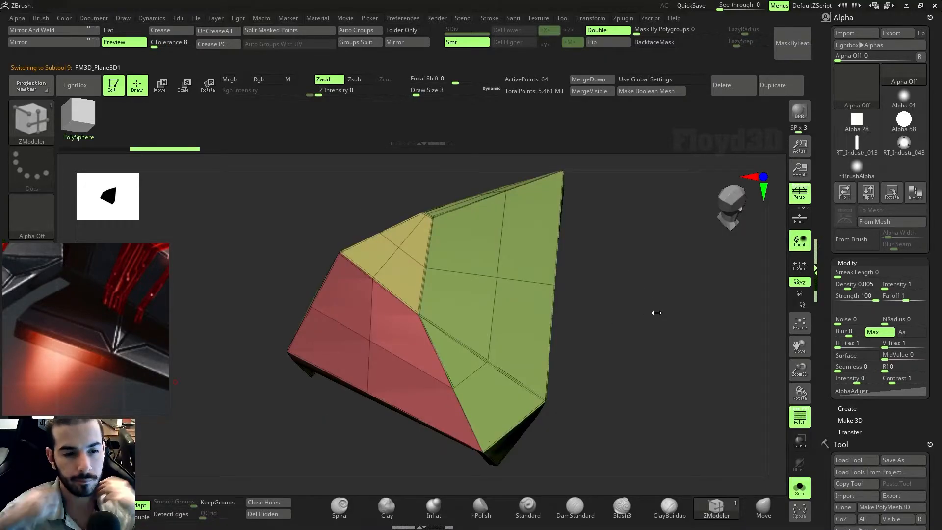
# - Compare the three-faced low-poly hull panel's planes and corners with the faceted armour plate in the spaceship reference
pyautogui.moveTo(656, 312)
pyautogui.mouseDown()
pyautogui.moveTo(656, 283)
pyautogui.moveTo(642, 290)
pyautogui.moveTo(640, 314)
pyautogui.mouseUp()
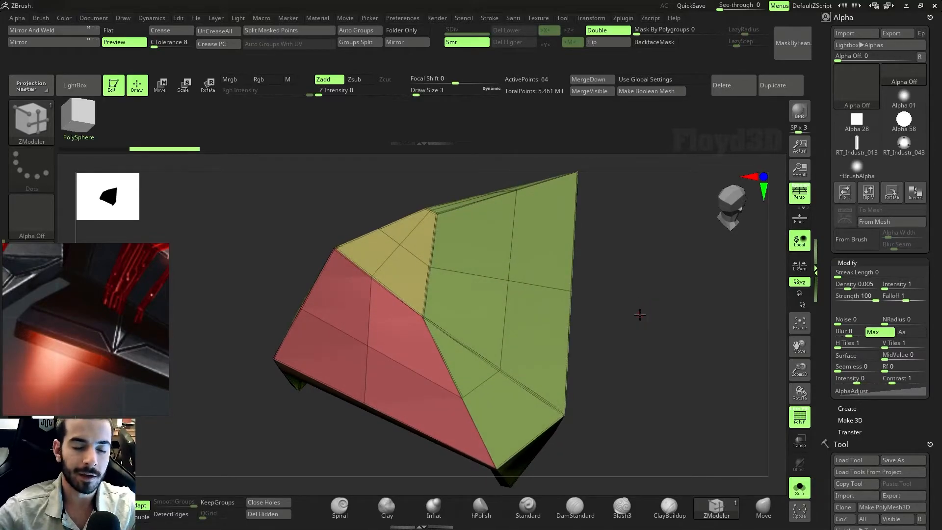
pyautogui.scroll(-4, 110, 298)
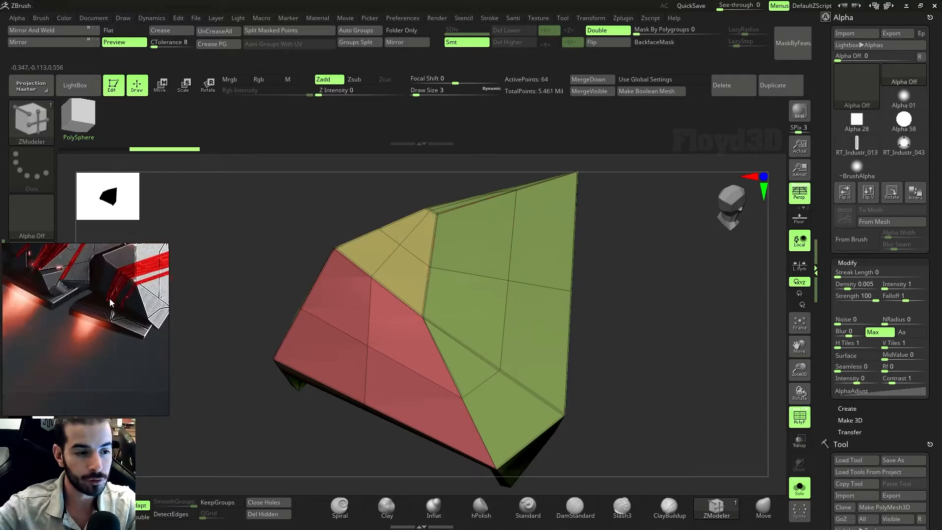
pyautogui.moveTo(110, 298); pyautogui.dragTo(115, 359, button='middle')
pyautogui.scroll(2, 138, 372)
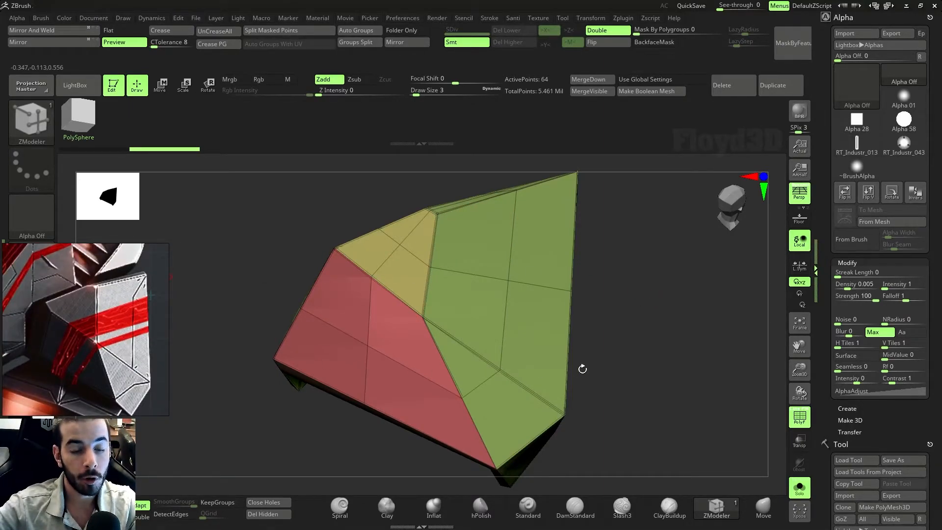
pyautogui.moveTo(611, 380); pyautogui.dragTo(639, 398)
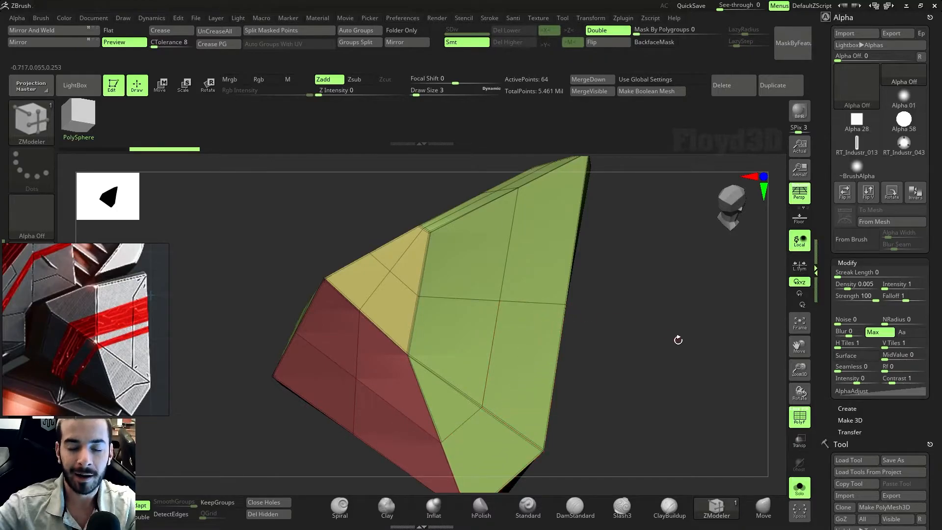
pyautogui.moveTo(680, 344); pyautogui.dragTo(664, 389)
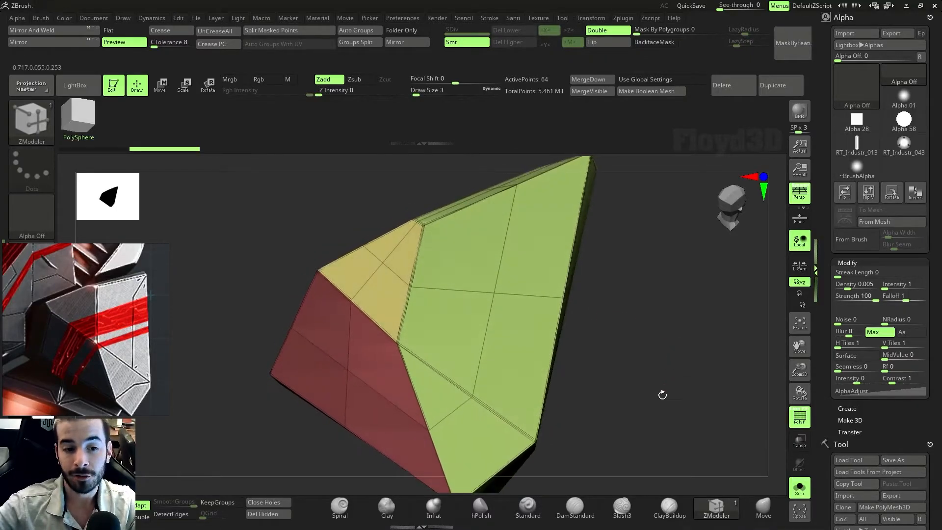
pyautogui.moveTo(555, 420); pyautogui.dragTo(559, 421)
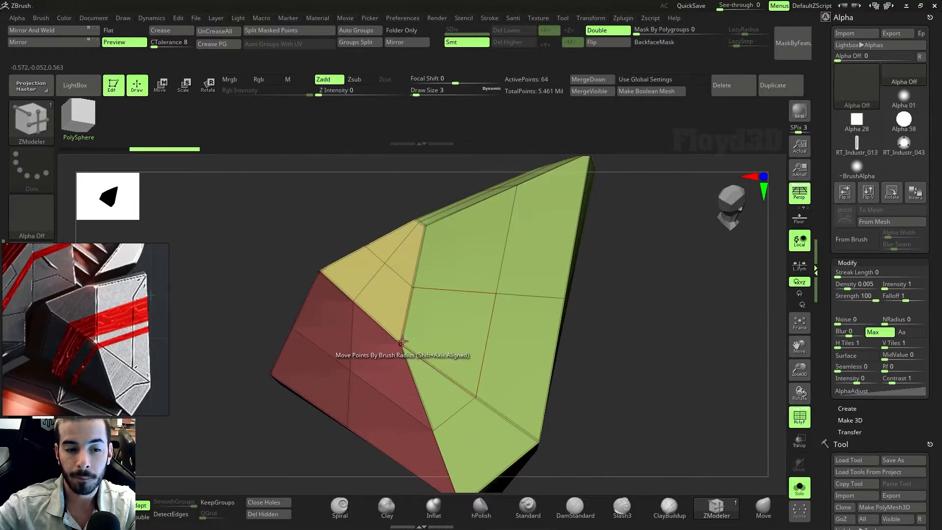
pyautogui.moveTo(670, 293)
pyautogui.mouseDown()
pyautogui.moveTo(679, 327)
pyautogui.moveTo(670, 305)
pyautogui.mouseUp()
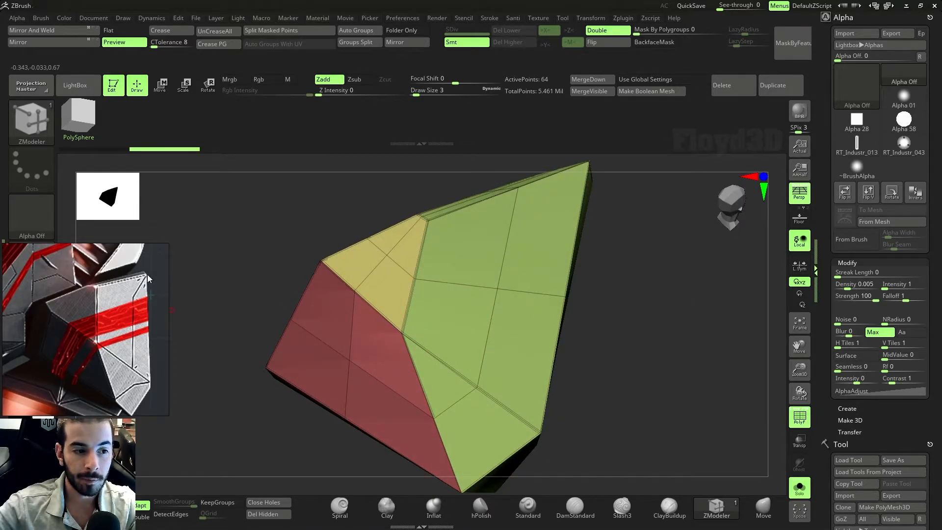
pyautogui.moveTo(690, 360); pyautogui.dragTo(692, 395)
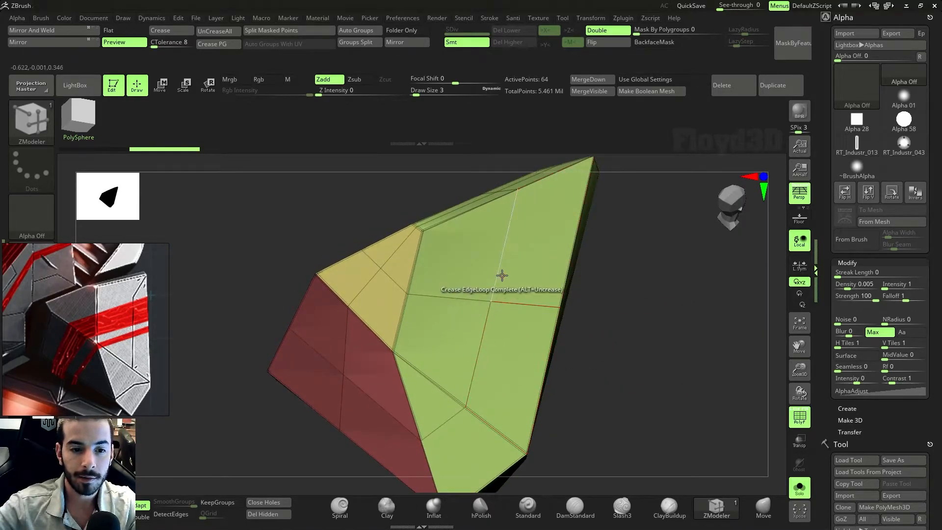
pyautogui.moveTo(640, 294); pyautogui.dragTo(657, 339)
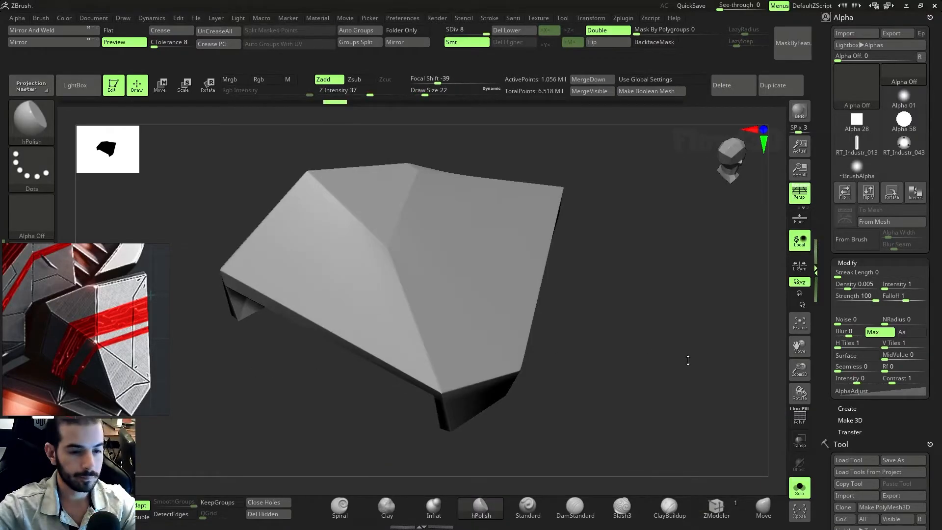
# - Set the hPolish Draw Size to 17 and flatten the front corner of the subdivided panel below its top face
pyautogui.moveTo(685, 359); pyautogui.dragTo(615, 366)
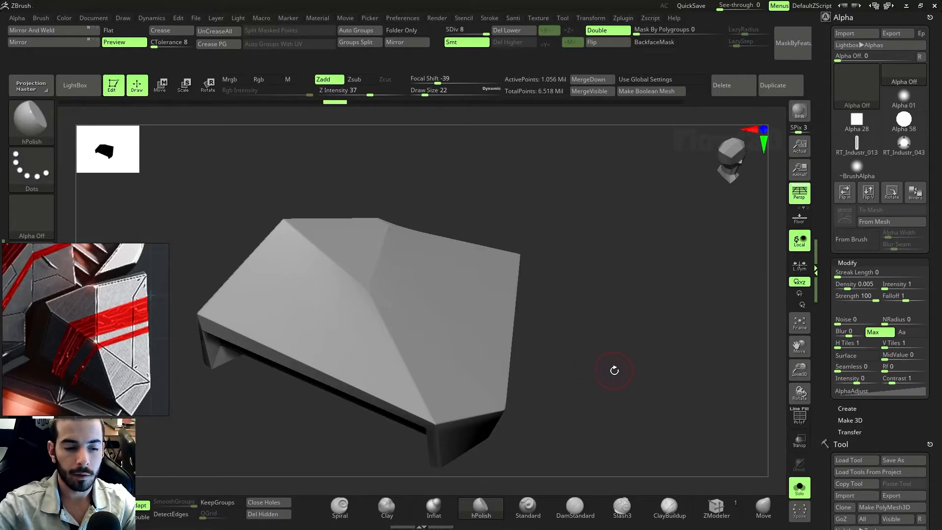
pyautogui.moveTo(608, 371); pyautogui.dragTo(597, 369)
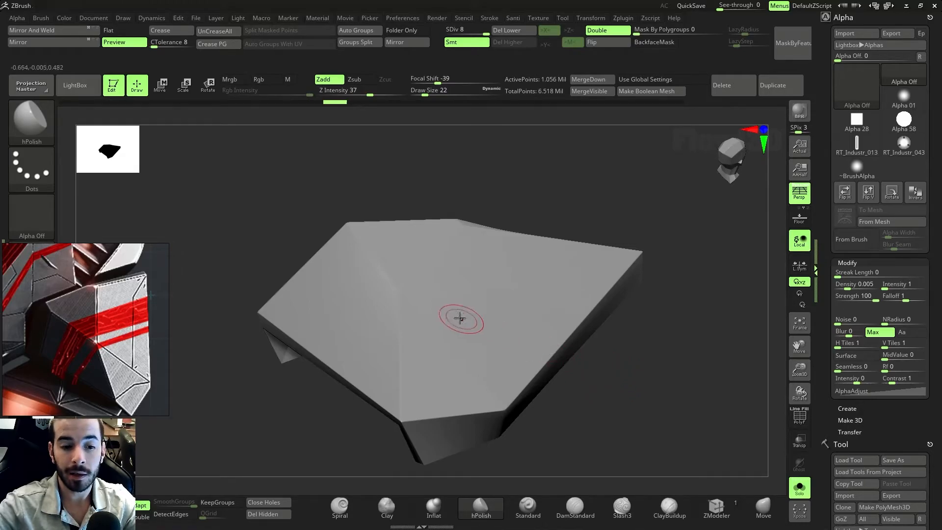
pyautogui.keyDown('alt'); pyautogui.moveTo(502, 375); pyautogui.dragTo(476, 368, button='right'); pyautogui.keyUp('alt')
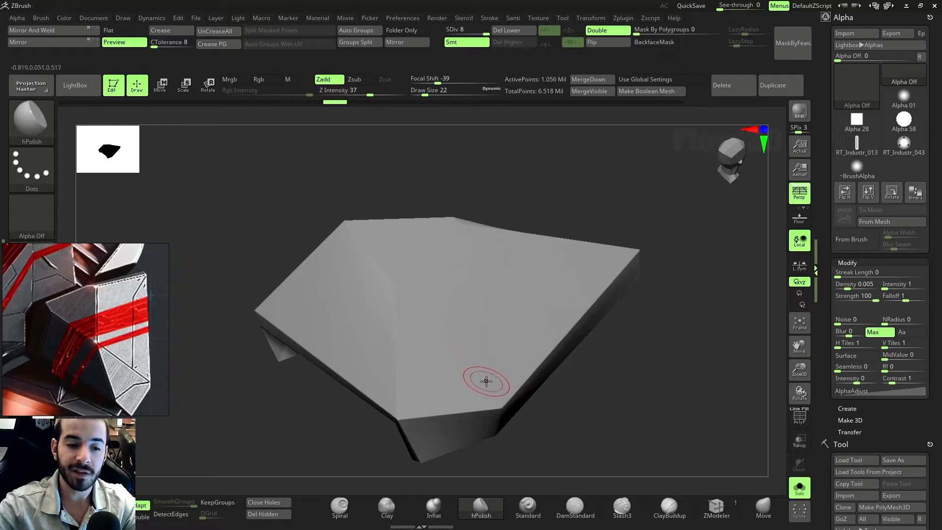
pyautogui.moveTo(451, 384)
pyautogui.mouseDown(button='right')
pyautogui.moveTo(437, 395)
pyautogui.moveTo(456, 439)
pyautogui.mouseUp(button='right')
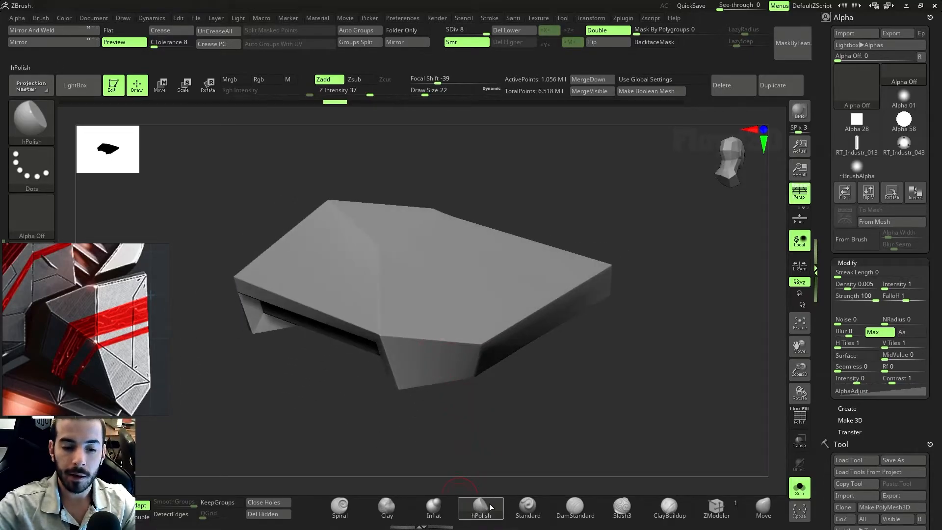
pyautogui.moveTo(614, 393); pyautogui.dragTo(541, 394, button='right')
pyautogui.moveTo(482, 361)
pyautogui.keyDown('alt'); pyautogui.mouseDown(button='right')
pyautogui.moveTo(422, 374)
pyautogui.moveTo(503, 339)
pyautogui.moveTo(410, 357)
pyautogui.mouseUp(button='right'); pyautogui.keyUp('alt')
pyautogui.press('s')
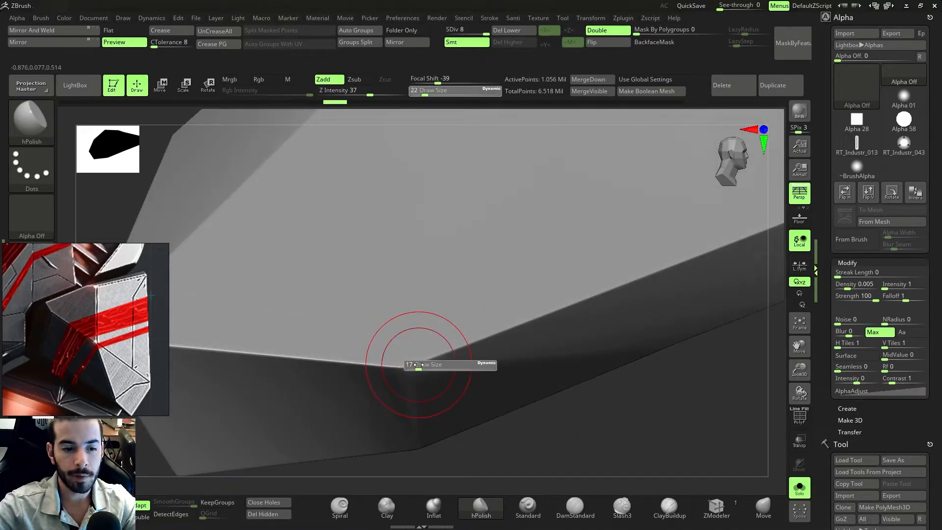
pyautogui.moveTo(418, 365); pyautogui.dragTo(422, 365)
pyautogui.moveTo(407, 364)
pyautogui.mouseDown(button='right')
pyautogui.moveTo(410, 381)
pyautogui.moveTo(421, 361)
pyautogui.moveTo(407, 373)
pyautogui.moveTo(395, 354)
pyautogui.mouseUp(button='right')
pyautogui.press('s')
pyautogui.moveTo(396, 354); pyautogui.dragTo(392, 355)
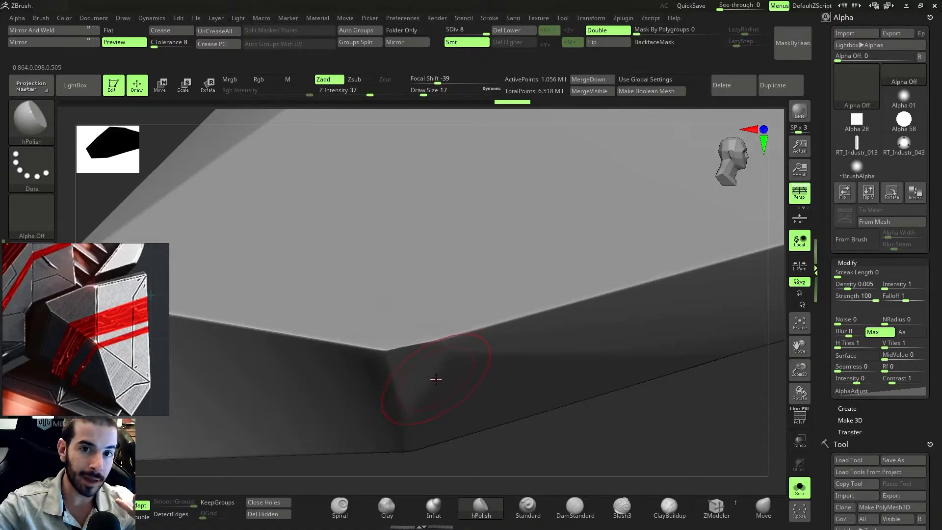
pyautogui.moveTo(486, 381); pyautogui.dragTo(430, 375)
# - Set the Draw Size to 16 and polish the corner tip into a small facet where it meets the top face
pyautogui.moveTo(431, 374); pyautogui.dragTo(389, 343, button='right')
pyautogui.press('s')
pyautogui.click(396, 347)
pyautogui.moveTo(388, 343); pyautogui.dragTo(410, 344)
pyautogui.moveTo(410, 344); pyautogui.dragTo(386, 343, button='right')
pyautogui.moveTo(379, 343)
pyautogui.mouseDown()
pyautogui.moveTo(368, 344)
pyautogui.moveTo(387, 359)
pyautogui.mouseUp()
pyautogui.moveTo(388, 360); pyautogui.dragTo(390, 343, button='right')
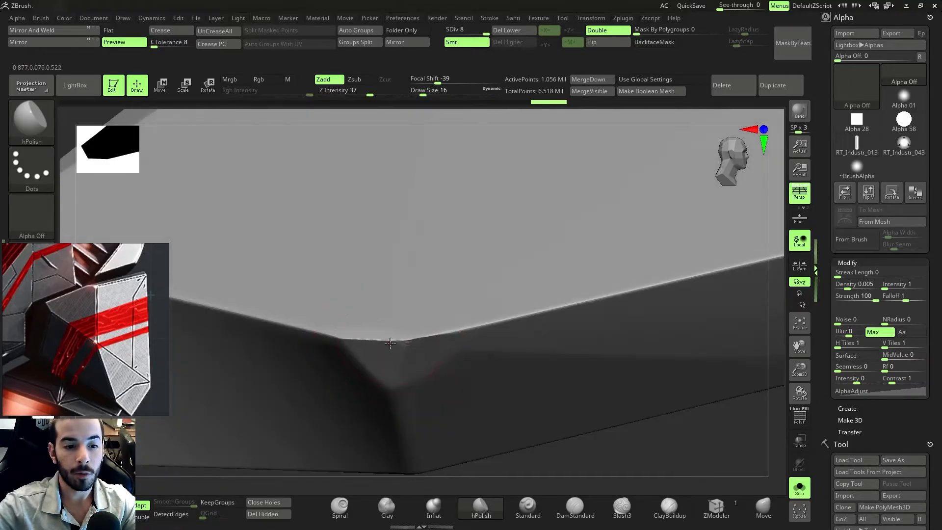
# - Polish the top edges on both sides of the flattened corner with hPolish to widen the bevel
pyautogui.moveTo(410, 339); pyautogui.dragTo(545, 321)
pyautogui.moveTo(545, 322)
pyautogui.keyDown('ctrl'); pyautogui.mouseDown(button='right')
pyautogui.moveTo(543, 300)
pyautogui.moveTo(454, 307)
pyautogui.moveTo(450, 327)
pyautogui.mouseUp(button='right'); pyautogui.keyUp('ctrl')
pyautogui.moveTo(440, 325); pyautogui.dragTo(435, 327)
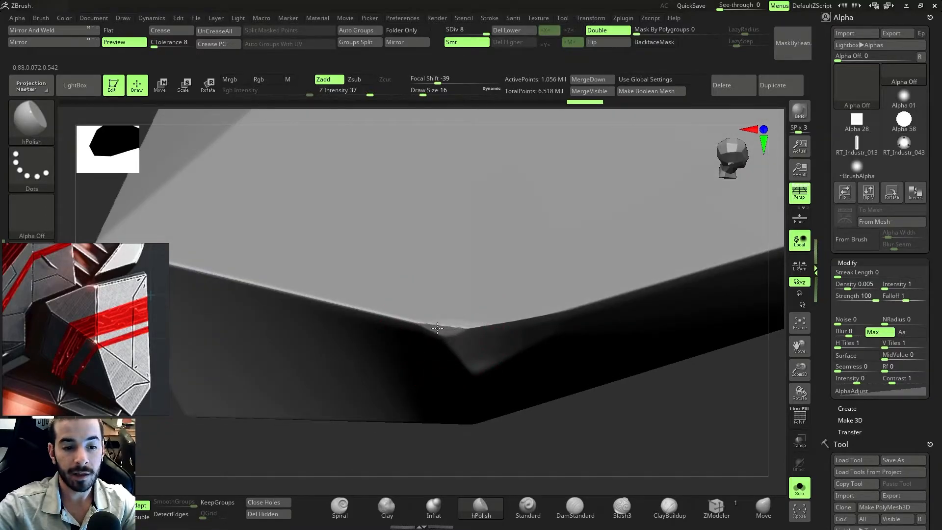
pyautogui.moveTo(438, 327)
pyautogui.mouseDown(button='right')
pyautogui.moveTo(427, 341)
pyautogui.moveTo(526, 337)
pyautogui.moveTo(427, 364)
pyautogui.moveTo(606, 374)
pyautogui.moveTo(521, 352)
pyautogui.moveTo(522, 365)
pyautogui.moveTo(477, 368)
pyautogui.moveTo(475, 359)
pyautogui.mouseUp(button='right')
pyautogui.moveTo(464, 359)
pyautogui.mouseDown()
pyautogui.moveTo(398, 357)
pyautogui.moveTo(466, 355)
pyautogui.mouseUp()
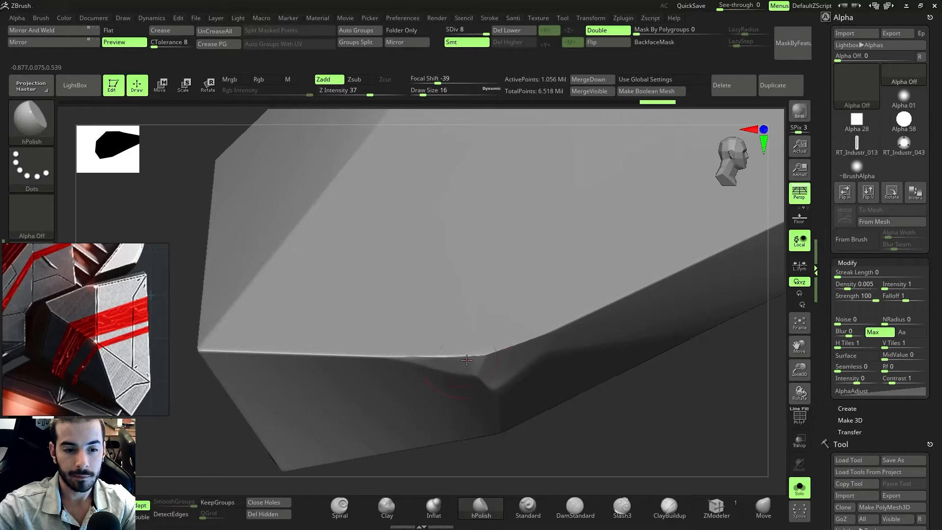
# - Clip the upper corner of the panel's far tip along a straight diagonal of about 140° with the ClipCurve brush
pyautogui.moveTo(393, 358); pyautogui.dragTo(496, 367, button='right')
pyautogui.hotkey('ctrl', 'shift')
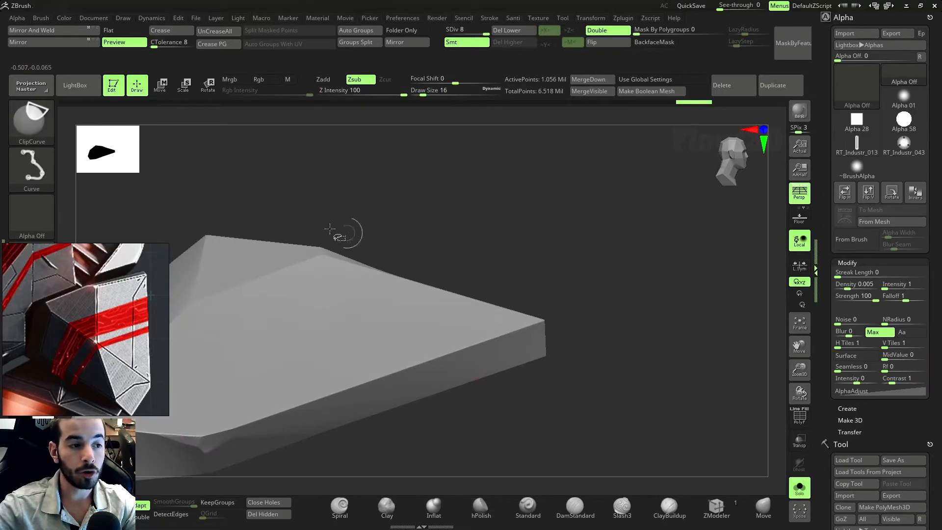
pyautogui.click(47, 168)
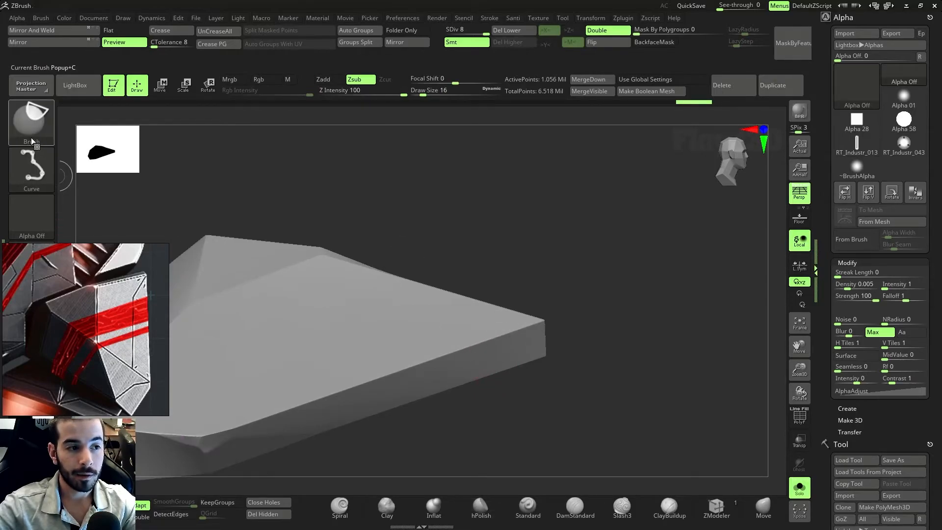
pyautogui.click(19, 143)
pyautogui.click(31, 128)
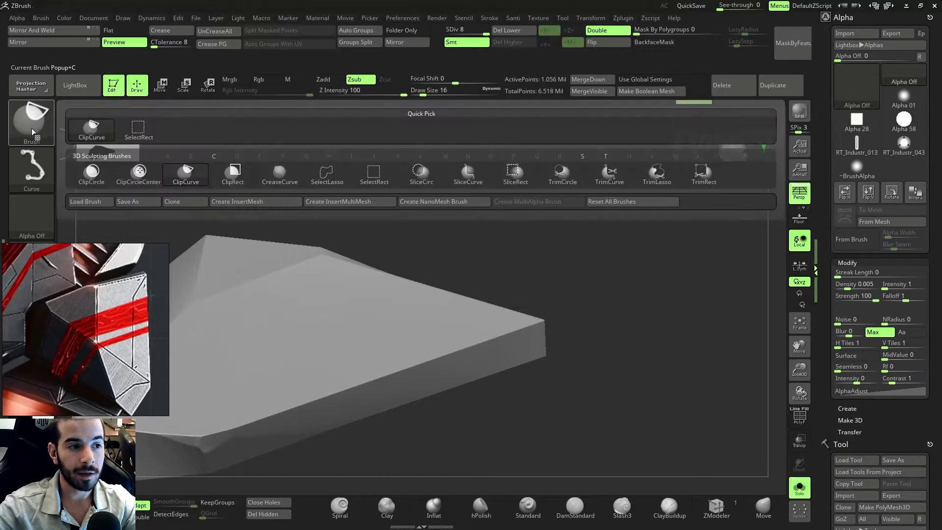
pyautogui.click(30, 125)
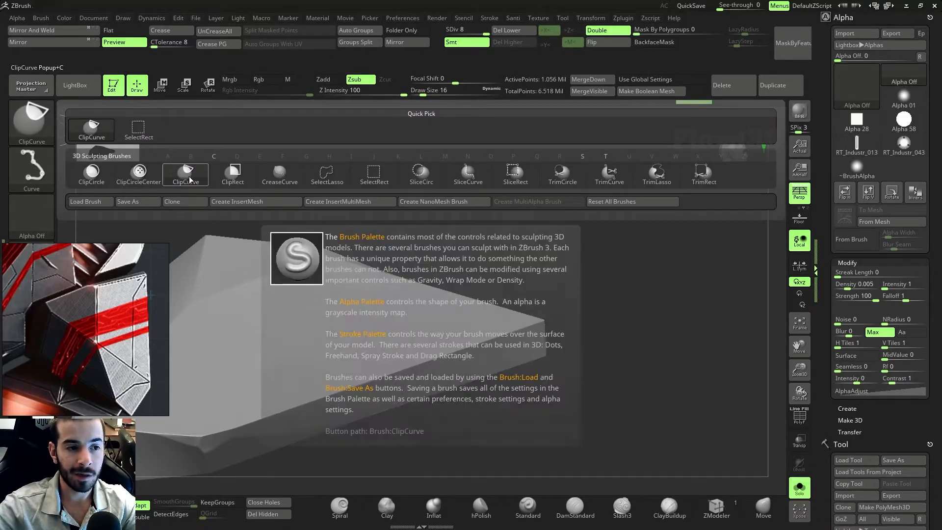
pyautogui.keyDown('ctrl'); pyautogui.keyDown('shift'); pyautogui.click(245, 181); pyautogui.keyUp('shift'); pyautogui.keyUp('ctrl')
pyautogui.moveTo(587, 335)
pyautogui.mouseDown()
pyautogui.moveTo(562, 324)
pyautogui.moveTo(566, 303)
pyautogui.moveTo(559, 321)
pyautogui.moveTo(585, 306)
pyautogui.moveTo(557, 311)
pyautogui.mouseUp()
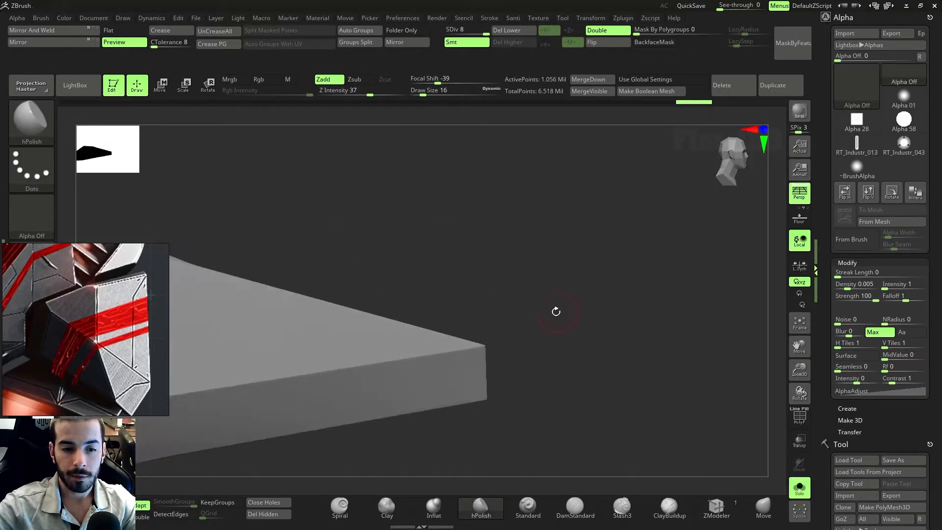
pyautogui.hotkey('ctrl', 'shift')
pyautogui.keyDown('ctrl'); pyautogui.keyDown('shift'); pyautogui.moveTo(400, 276); pyautogui.dragTo(538, 422); pyautogui.keyUp('shift'); pyautogui.keyUp('ctrl')
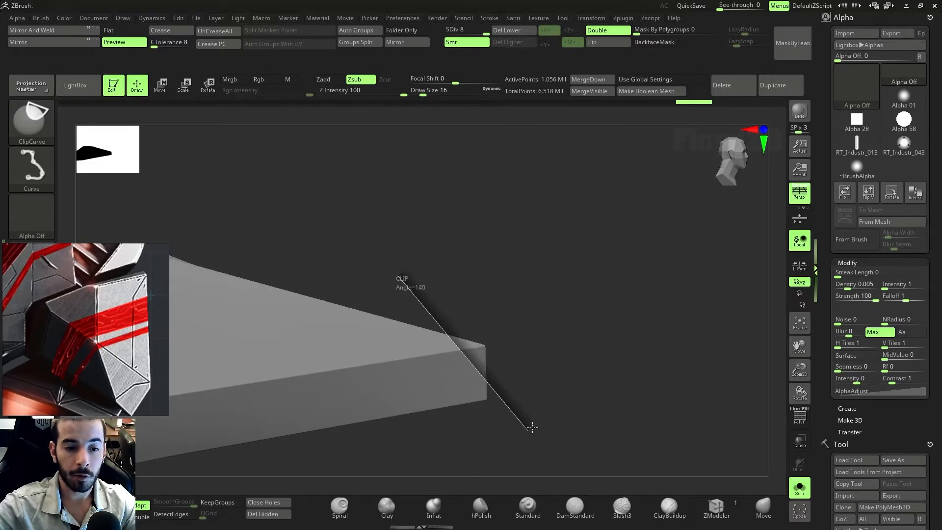
pyautogui.moveTo(537, 427); pyautogui.dragTo(537, 429)
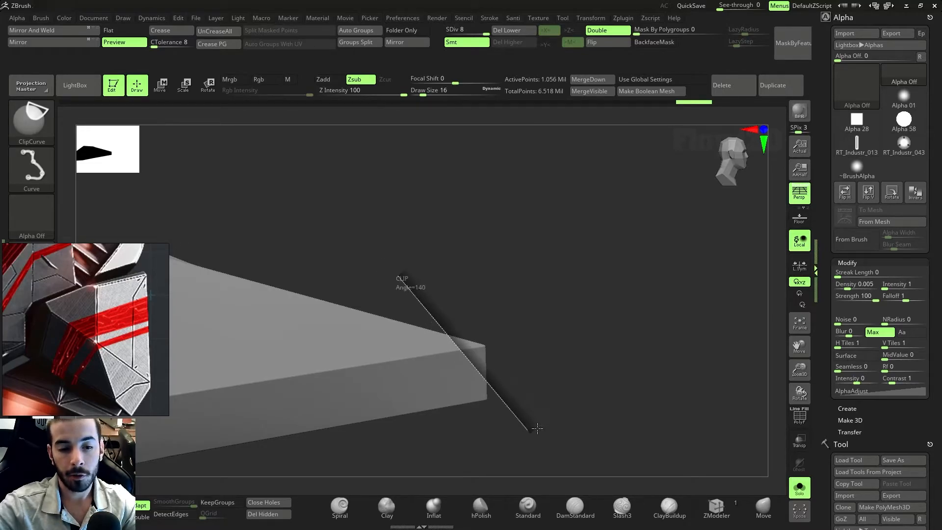
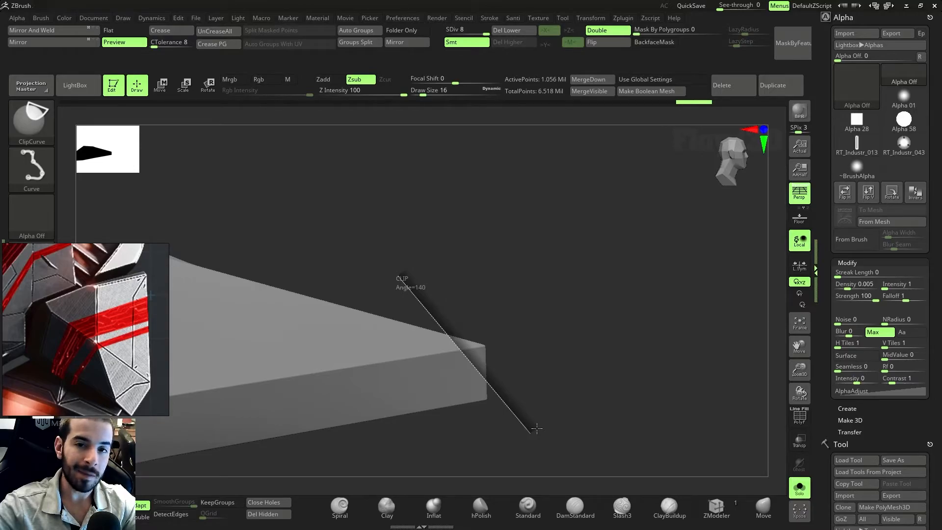
pyautogui.keyDown('ctrl'); pyautogui.keyDown('shift'); pyautogui.moveTo(536, 428); pyautogui.dragTo(499, 438); pyautogui.keyUp('shift'); pyautogui.keyUp('ctrl')
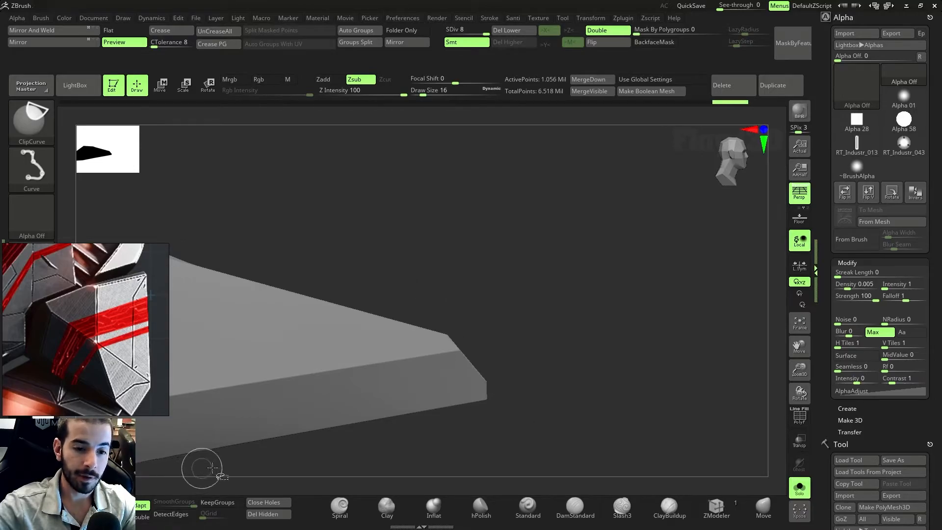
# - Clip the bevelled tip along another diagonal with ClipCurve and switch to the Move brush
pyautogui.moveTo(599, 343)
pyautogui.mouseDown()
pyautogui.moveTo(578, 351)
pyautogui.moveTo(579, 377)
pyautogui.moveTo(499, 385)
pyautogui.moveTo(458, 410)
pyautogui.moveTo(516, 381)
pyautogui.moveTo(502, 368)
pyautogui.moveTo(522, 355)
pyautogui.moveTo(340, 347)
pyautogui.moveTo(475, 356)
pyautogui.moveTo(513, 336)
pyautogui.moveTo(538, 353)
pyautogui.moveTo(472, 362)
pyautogui.moveTo(503, 337)
pyautogui.moveTo(523, 365)
pyautogui.mouseUp()
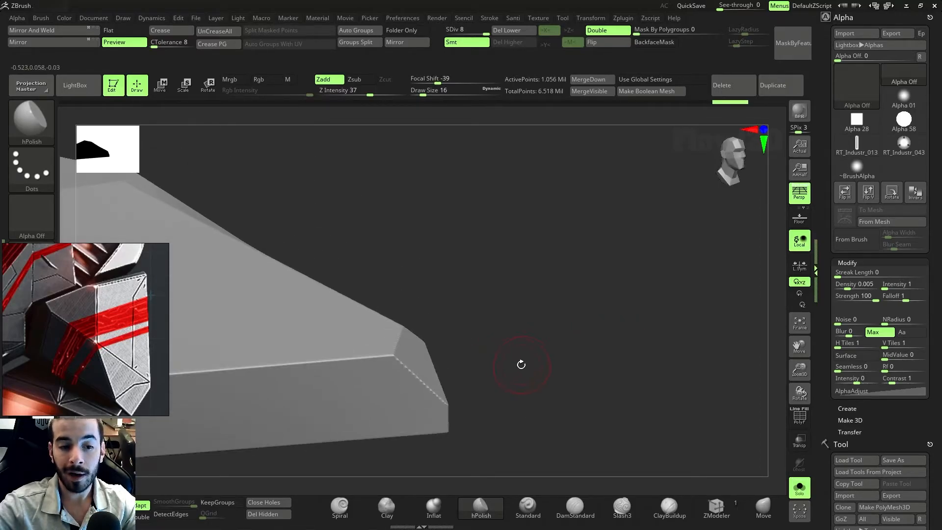
pyautogui.moveTo(427, 356)
pyautogui.mouseDown()
pyautogui.moveTo(471, 370)
pyautogui.moveTo(471, 328)
pyautogui.moveTo(441, 316)
pyautogui.mouseUp()
pyautogui.keyDown('ctrl'); pyautogui.keyDown('shift'); pyautogui.moveTo(372, 302); pyautogui.dragTo(463, 393); pyautogui.keyUp('shift'); pyautogui.keyUp('ctrl')
pyautogui.click(756, 515)
pyautogui.moveTo(385, 450)
pyautogui.mouseDown()
pyautogui.moveTo(449, 395)
pyautogui.moveTo(490, 399)
pyautogui.moveTo(600, 360)
pyautogui.mouseUp()
pyautogui.moveTo(564, 319); pyautogui.dragTo(571, 297)
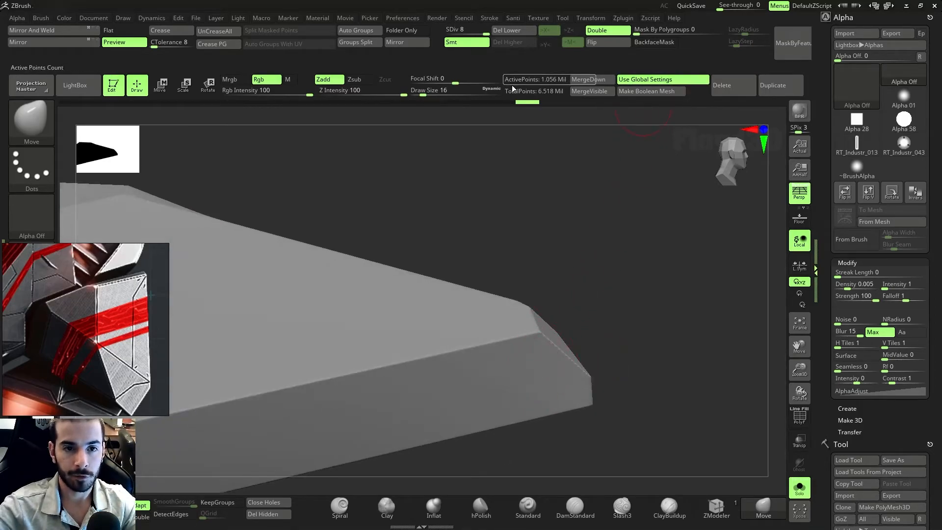
# - Try straight and curved ClipCurve lines over the panel's bevelled tip
pyautogui.keyDown('ctrl'); pyautogui.moveTo(597, 355); pyautogui.dragTo(491, 348, button='right'); pyautogui.keyUp('ctrl')
pyautogui.hotkey('ctrl', 'shift')
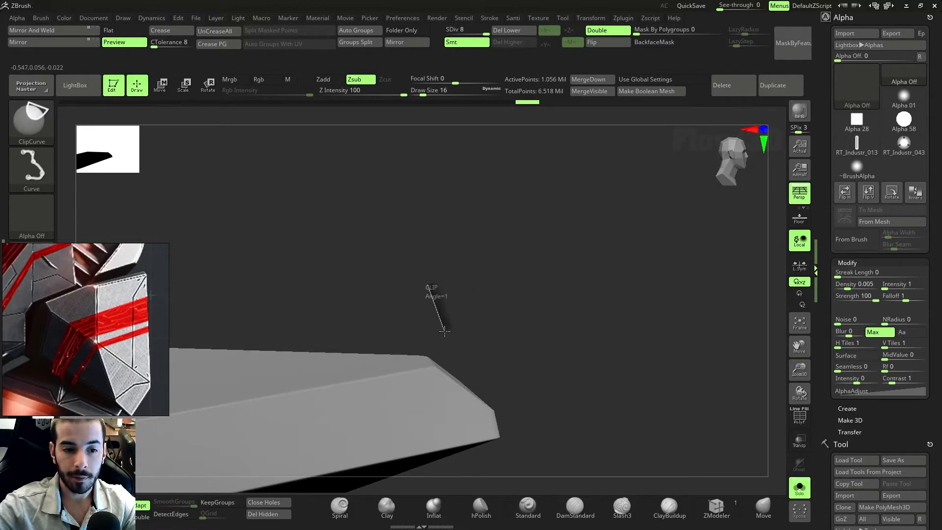
pyautogui.keyDown('ctrl'); pyautogui.keyDown('shift'); pyautogui.moveTo(447, 348); pyautogui.dragTo(451, 362); pyautogui.keyUp('shift'); pyautogui.keyUp('ctrl')
pyautogui.moveTo(427, 286)
pyautogui.keyDown('ctrl'); pyautogui.keyDown('shift'); pyautogui.mouseDown()
pyautogui.moveTo(445, 336)
pyautogui.moveTo(503, 362)
pyautogui.mouseUp(); pyautogui.keyUp('shift'); pyautogui.keyUp('ctrl')
pyautogui.moveTo(426, 275)
pyautogui.keyDown('ctrl'); pyautogui.keyDown('shift'); pyautogui.mouseDown()
pyautogui.moveTo(456, 361)
pyautogui.moveTo(501, 412)
pyautogui.moveTo(426, 342)
pyautogui.moveTo(531, 274)
pyautogui.moveTo(411, 330)
pyautogui.moveTo(531, 258)
pyautogui.moveTo(403, 335)
pyautogui.moveTo(418, 338)
pyautogui.mouseUp(); pyautogui.keyUp('shift'); pyautogui.keyUp('ctrl')
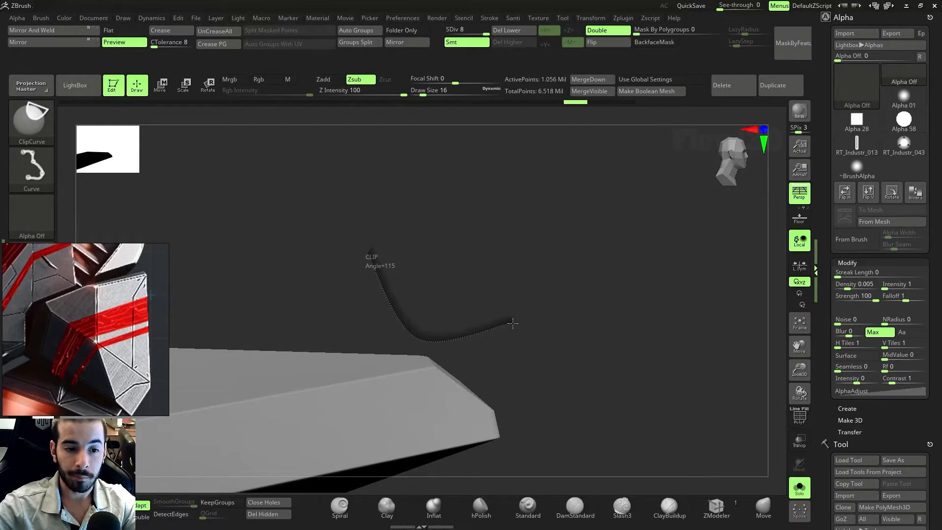
pyautogui.moveTo(513, 324)
pyautogui.keyDown('ctrl'); pyautogui.keyDown('shift'); pyautogui.mouseDown()
pyautogui.moveTo(522, 360)
pyautogui.moveTo(493, 320)
pyautogui.moveTo(488, 328)
pyautogui.moveTo(490, 312)
pyautogui.mouseUp(); pyautogui.keyUp('shift'); pyautogui.keyUp('ctrl')
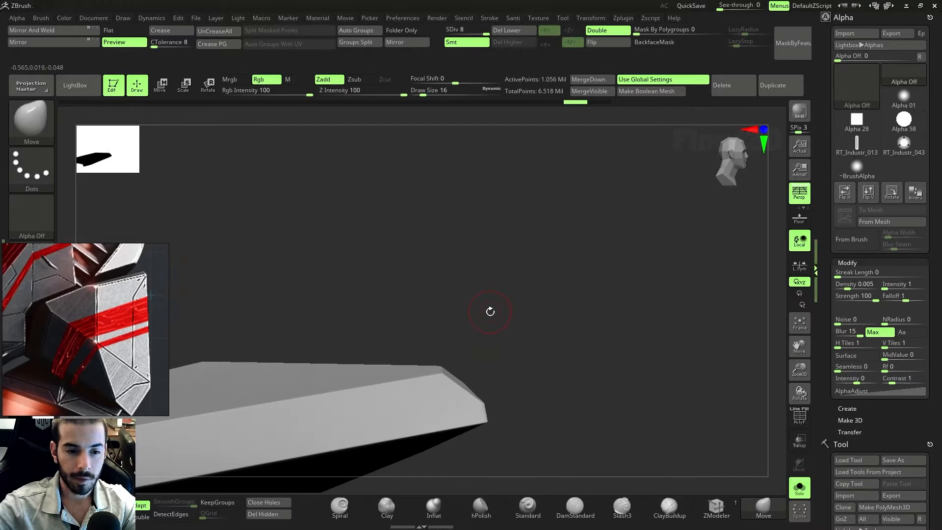
# - Try straight ClipCurve cuts at about 155° and 125° over the corner of the panel's tip
pyautogui.hotkey('ctrl', 'shift')
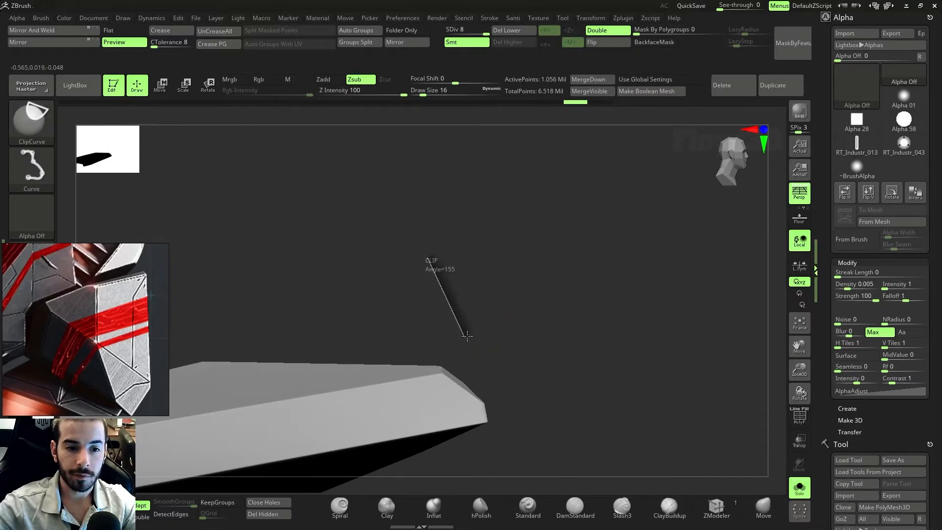
pyautogui.moveTo(471, 354)
pyautogui.keyDown('ctrl'); pyautogui.keyDown('shift'); pyautogui.mouseDown()
pyautogui.moveTo(479, 383)
pyautogui.moveTo(537, 368)
pyautogui.moveTo(488, 431)
pyautogui.moveTo(538, 443)
pyautogui.mouseUp(); pyautogui.keyUp('shift'); pyautogui.keyUp('ctrl')
pyautogui.moveTo(554, 368)
pyautogui.mouseDown()
pyautogui.moveTo(564, 383)
pyautogui.moveTo(448, 326)
pyautogui.mouseUp()
pyautogui.keyDown('ctrl'); pyautogui.keyDown('shift'); pyautogui.moveTo(382, 287); pyautogui.dragTo(502, 365); pyautogui.keyUp('shift'); pyautogui.keyUp('ctrl')
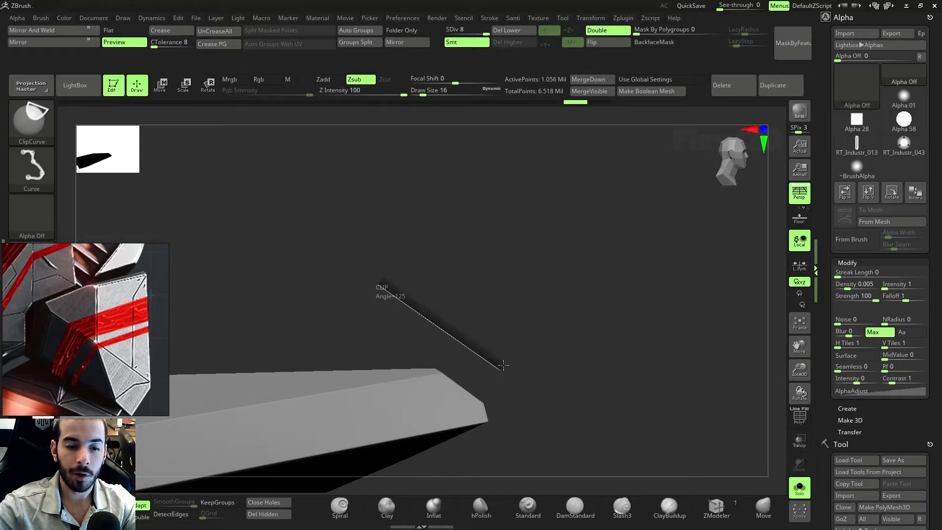
pyautogui.moveTo(504, 366)
pyautogui.keyDown('ctrl'); pyautogui.keyDown('shift'); pyautogui.mouseDown()
pyautogui.moveTo(624, 281)
pyautogui.moveTo(548, 305)
pyautogui.moveTo(568, 340)
pyautogui.moveTo(526, 374)
pyautogui.moveTo(561, 387)
pyautogui.moveTo(491, 362)
pyautogui.moveTo(456, 367)
pyautogui.moveTo(528, 330)
pyautogui.moveTo(525, 379)
pyautogui.moveTo(450, 370)
pyautogui.moveTo(536, 365)
pyautogui.mouseUp(); pyautogui.keyUp('shift'); pyautogui.keyUp('ctrl')
# - Clip the square corner of the panel's tip along a steep diagonal with ClipCurve and switch to hPolish for the facet's edges
pyautogui.press('alt')
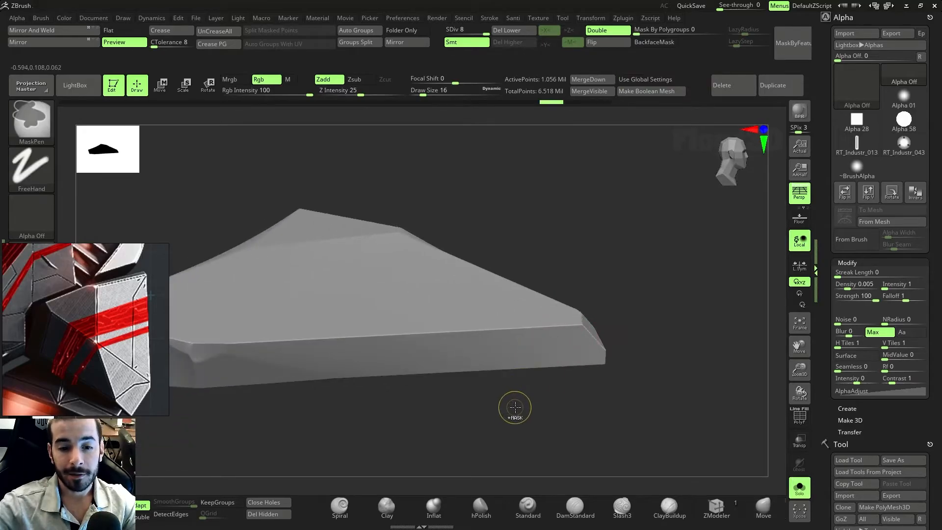
pyautogui.moveTo(481, 405)
pyautogui.mouseDown()
pyautogui.moveTo(433, 370)
pyautogui.moveTo(358, 353)
pyautogui.moveTo(576, 353)
pyautogui.moveTo(529, 347)
pyautogui.moveTo(527, 335)
pyautogui.moveTo(505, 341)
pyautogui.moveTo(658, 330)
pyautogui.moveTo(450, 362)
pyautogui.moveTo(463, 365)
pyautogui.mouseUp()
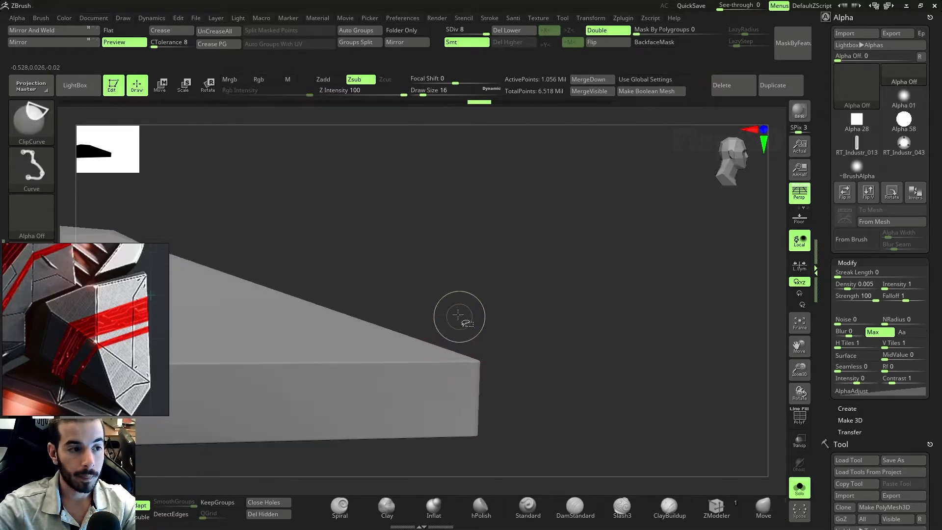
pyautogui.keyDown('ctrl'); pyautogui.keyDown('shift'); pyautogui.moveTo(417, 290); pyautogui.dragTo(504, 441); pyautogui.keyUp('shift'); pyautogui.keyUp('ctrl')
pyautogui.moveTo(509, 369)
pyautogui.mouseDown()
pyautogui.moveTo(481, 389)
pyautogui.moveTo(459, 386)
pyautogui.moveTo(441, 367)
pyautogui.moveTo(481, 374)
pyautogui.mouseUp()
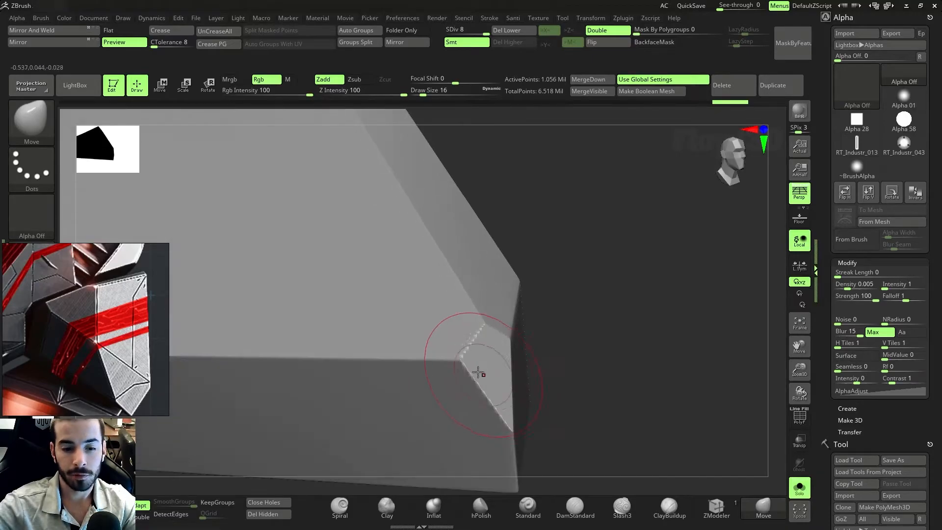
pyautogui.click(478, 506)
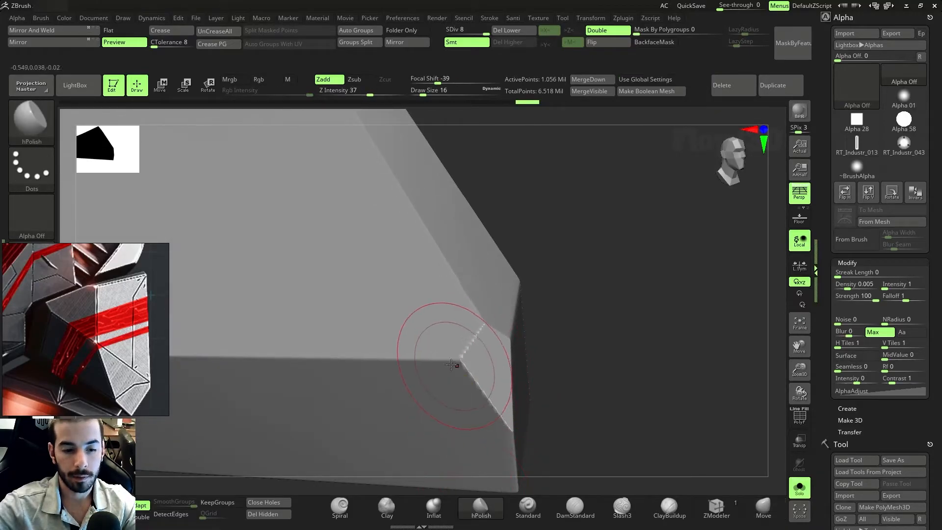
pyautogui.moveTo(488, 347); pyautogui.dragTo(445, 385, button='right')
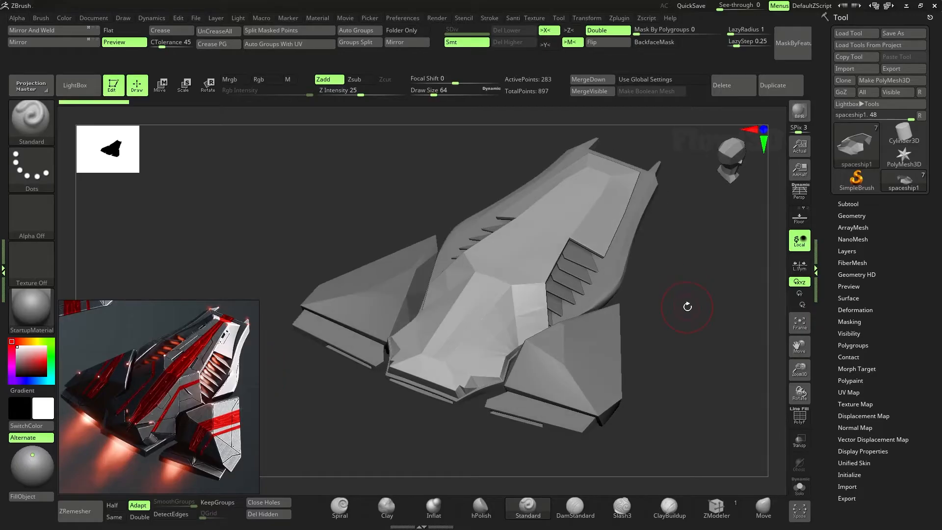
# - Isolate the central hull with its wireframe displayed and switch to the ZModeler brush
pyautogui.moveTo(686, 307); pyautogui.dragTo(682, 326, button='right')
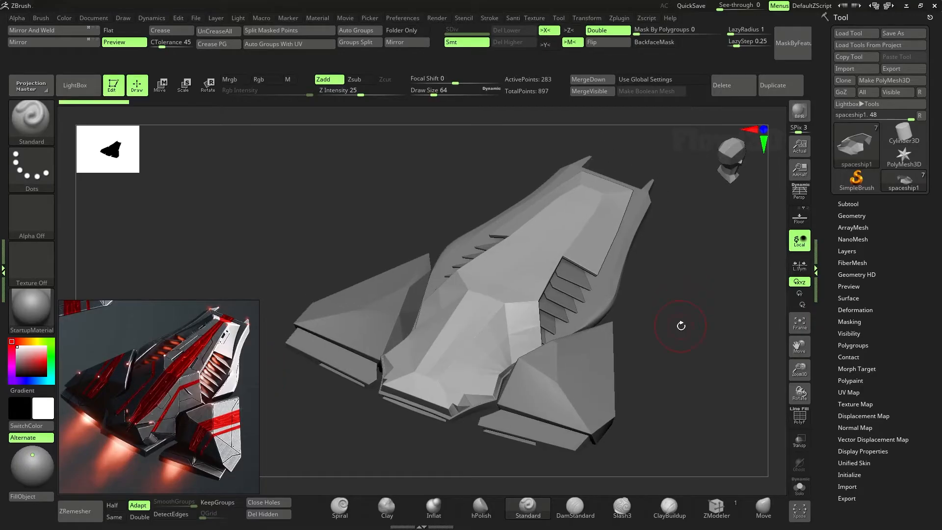
pyautogui.hotkey('shift', 'f')
pyautogui.moveTo(684, 332); pyautogui.dragTo(789, 393)
pyautogui.click(798, 488)
pyautogui.hotkey('shift', 'f')
pyautogui.moveTo(670, 343)
pyautogui.mouseDown()
pyautogui.moveTo(647, 338)
pyautogui.moveTo(643, 353)
pyautogui.mouseUp()
pyautogui.press('b')
pyautogui.press('z')
pyautogui.press('m')
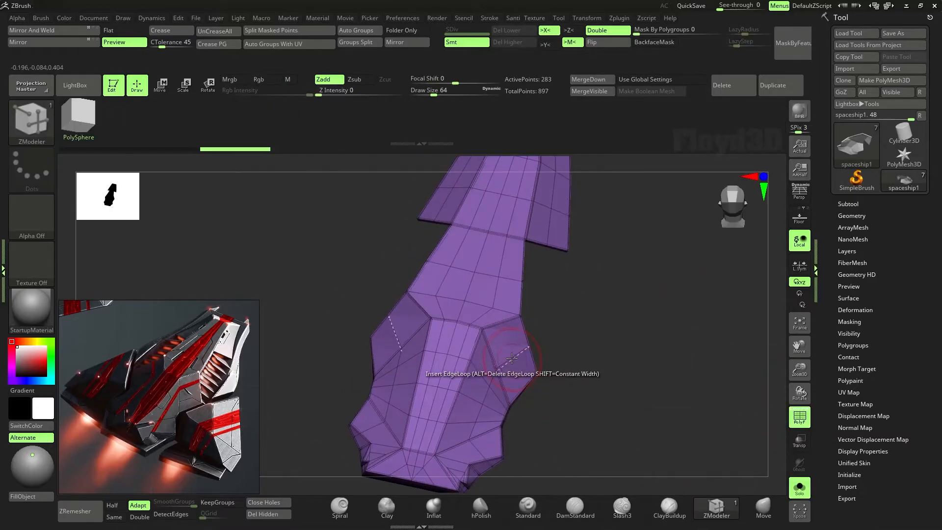
# - Insert additional edge loops through the hull's side and centre panels with ZModeler
pyautogui.moveTo(517, 362); pyautogui.dragTo(622, 444)
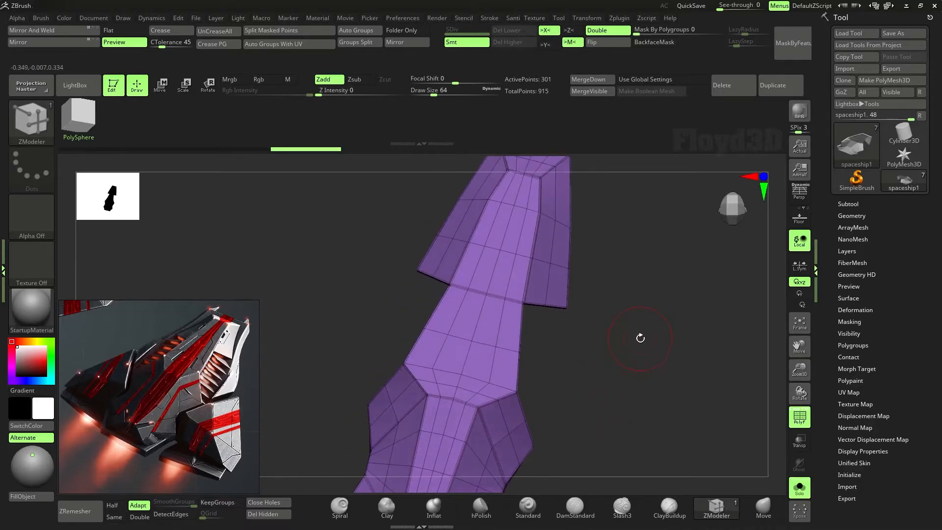
pyautogui.moveTo(640, 338); pyautogui.dragTo(613, 389)
pyautogui.click(511, 324)
pyautogui.click(472, 413)
# - Set the Draw Size to 41 and mark the polygons of the centre strip along the hull's rear section
pyautogui.moveTo(603, 403)
pyautogui.mouseDown()
pyautogui.moveTo(616, 353)
pyautogui.moveTo(601, 242)
pyautogui.moveTo(511, 177)
pyautogui.moveTo(665, 290)
pyautogui.moveTo(652, 354)
pyautogui.moveTo(629, 301)
pyautogui.moveTo(630, 325)
pyautogui.mouseUp()
pyautogui.press('s')
pyautogui.moveTo(629, 325); pyautogui.dragTo(624, 326)
pyautogui.keyDown('alt'); pyautogui.moveTo(503, 339); pyautogui.dragTo(495, 217); pyautogui.keyUp('alt')
pyautogui.keyDown('alt'); pyautogui.moveTo(495, 217); pyautogui.dragTo(502, 359, button='right'); pyautogui.keyUp('alt')
pyautogui.keyDown('alt'); pyautogui.moveTo(501, 359); pyautogui.dragTo(504, 308); pyautogui.keyUp('alt')
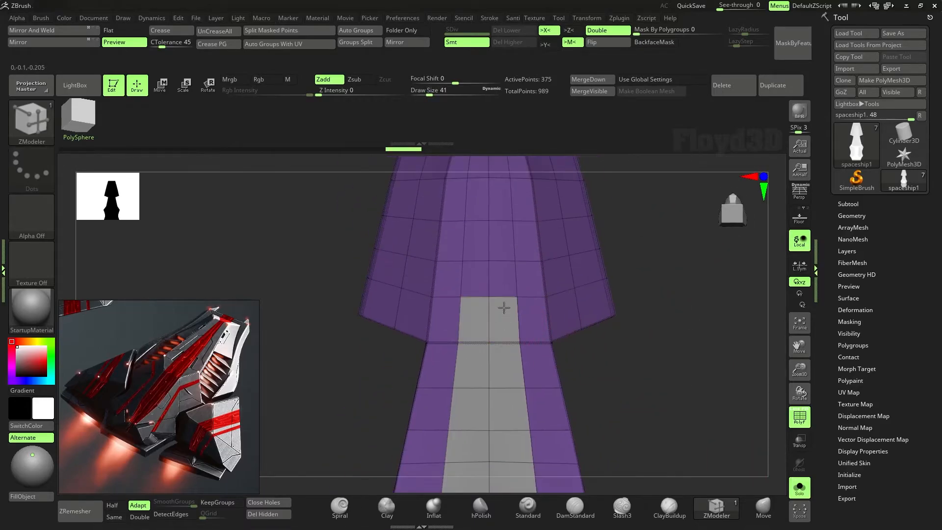
# - Extend the polygon marking along the inner side panels and across the centre strip to the nose
pyautogui.moveTo(551, 249); pyautogui.dragTo(540, 300, button='right')
pyautogui.moveTo(662, 401); pyautogui.dragTo(489, 243, button='right')
pyautogui.keyDown('alt'); pyautogui.moveTo(536, 323); pyautogui.dragTo(538, 446); pyautogui.keyUp('alt')
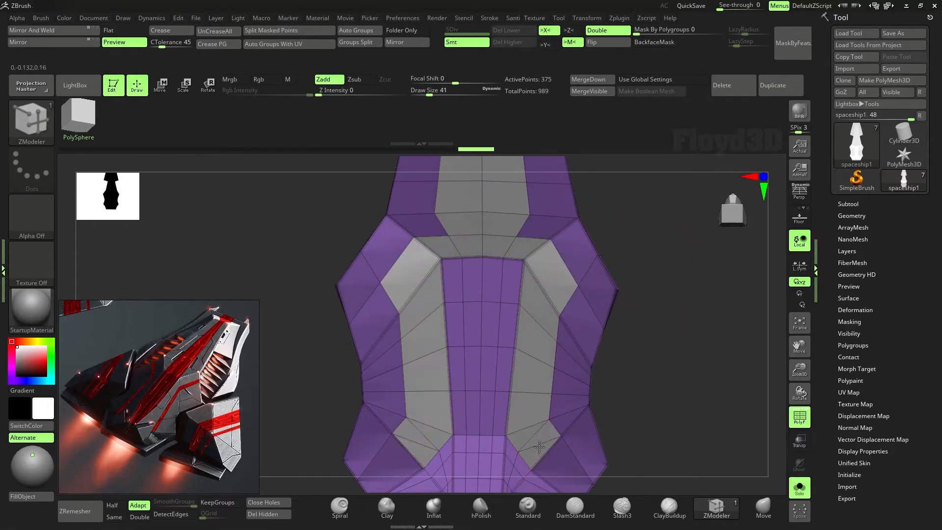
pyautogui.keyDown('alt'); pyautogui.moveTo(508, 338); pyautogui.dragTo(498, 180, button='right'); pyautogui.keyUp('alt')
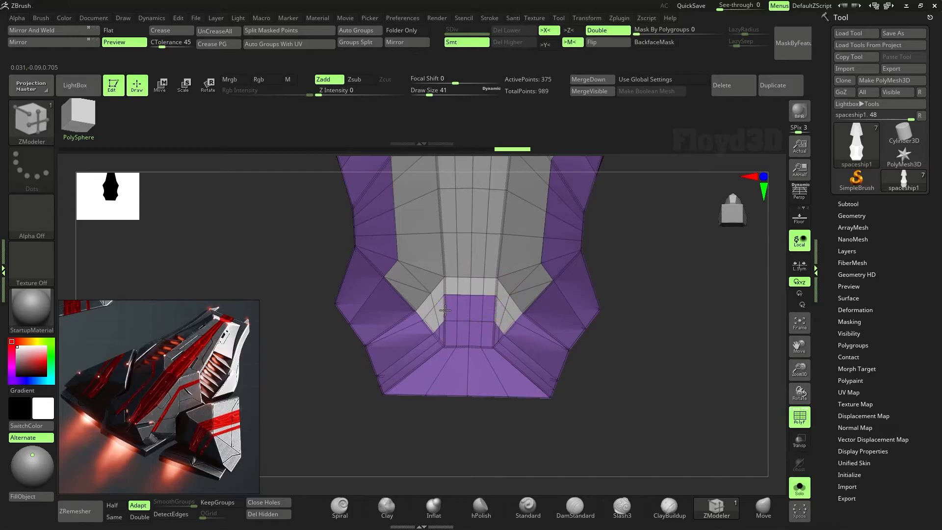
# - Turn the marked hull polygons into their own polygroup and isolate it
pyautogui.moveTo(441, 333); pyautogui.dragTo(687, 344, button='right')
pyautogui.keyDown('ctrl'); pyautogui.keyDown('shift'); pyautogui.click(614, 348); pyautogui.keyUp('shift'); pyautogui.keyUp('ctrl')
pyautogui.keyDown('ctrl'); pyautogui.keyDown('shift'); pyautogui.moveTo(687, 343); pyautogui.dragTo(707, 364); pyautogui.keyUp('shift'); pyautogui.keyUp('ctrl')
pyautogui.hotkey('ctrl', 'w')
pyautogui.keyDown('ctrl'); pyautogui.keyDown('shift'); pyautogui.click(511, 321); pyautogui.keyUp('shift'); pyautogui.keyUp('ctrl')
# - Undo the last visibility change, delete the hidden polygons and leave Solo mode
pyautogui.moveTo(444, 307); pyautogui.dragTo(385, 294, button='right')
pyautogui.moveTo(662, 408); pyautogui.dragTo(687, 393, button='right')
pyautogui.hotkey('ctrl', 'z')
pyautogui.click(268, 513)
pyautogui.keyDown('ctrl'); pyautogui.moveTo(652, 441); pyautogui.dragTo(650, 412, button='right'); pyautogui.keyUp('ctrl')
pyautogui.click(799, 489)
# - Subdivide the isolated hull up to SDiv 8 with the wireframe hidden and switch to the Standard brush
pyautogui.moveTo(740, 417); pyautogui.dragTo(690, 362, button='right')
pyautogui.press('d')
pyautogui.hotkey('shift', 'f')
pyautogui.press('1')
pyautogui.moveTo(685, 296); pyautogui.dragTo(756, 432, button='right')
pyautogui.click(687, 444)
pyautogui.click(799, 488)
pyautogui.moveTo(687, 417)
pyautogui.mouseDown(button='right')
pyautogui.moveTo(630, 391)
pyautogui.moveTo(638, 422)
pyautogui.mouseUp(button='right')
pyautogui.click(527, 508)
# - Try a Standard brush line along the rear side panel at Draw Size 5 and undo it
pyautogui.moveTo(603, 285)
pyautogui.mouseDown(button='right')
pyautogui.moveTo(635, 392)
pyautogui.moveTo(587, 419)
pyautogui.moveTo(544, 407)
pyautogui.mouseUp(button='right')
pyautogui.moveTo(489, 383)
pyautogui.mouseDown()
pyautogui.moveTo(583, 302)
pyautogui.moveTo(488, 384)
pyautogui.mouseUp()
pyautogui.hotkey('ctrl', 'z')
pyautogui.press('[')
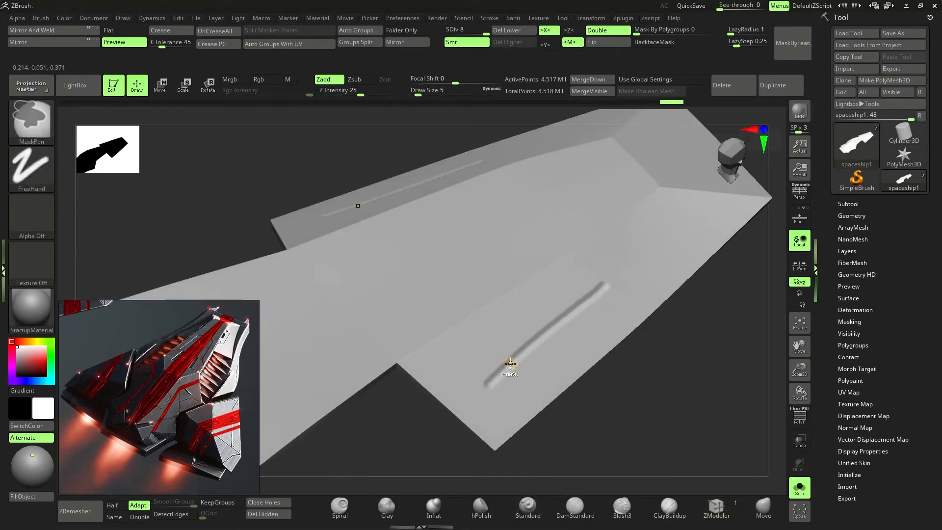
pyautogui.hotkey('ctrl', 'z')
# - Try a Standard brush stroke on the rear side panel with a different alpha and undo it
pyautogui.click(34, 172)
pyautogui.click(32, 216)
pyautogui.click(233, 220)
pyautogui.press('s')
pyautogui.moveTo(545, 312); pyautogui.dragTo(543, 312)
pyautogui.keyDown('ctrl'); pyautogui.moveTo(664, 384); pyautogui.dragTo(614, 315, button='right'); pyautogui.keyUp('ctrl')
pyautogui.moveTo(608, 244)
pyautogui.mouseDown()
pyautogui.moveTo(579, 276)
pyautogui.moveTo(402, 326)
pyautogui.moveTo(468, 280)
pyautogui.mouseUp()
pyautogui.hotkey('ctrl', 'z')
# - Set the Draw Size to 3, test a straight stroke along the rear side panel and undo it
pyautogui.press('s')
pyautogui.click(524, 324)
pyautogui.moveTo(567, 273); pyautogui.dragTo(427, 405)
pyautogui.moveTo(638, 395)
pyautogui.mouseDown(button='right')
pyautogui.moveTo(648, 383)
pyautogui.moveTo(602, 390)
pyautogui.moveTo(577, 347)
pyautogui.mouseUp(button='right')
pyautogui.hotkey('ctrl', 'z')
# - Choose the ~BrushAlpha alpha, undo a test stroke, and set LazyStep to 0 and LazyRadius to 5
pyautogui.click(32, 216)
pyautogui.click(138, 286)
pyautogui.moveTo(550, 259); pyautogui.dragTo(410, 396)
pyautogui.moveTo(556, 428); pyautogui.dragTo(566, 444, button='right')
pyautogui.hotkey('ctrl', 'z')
pyautogui.moveTo(737, 43)
pyautogui.mouseDown()
pyautogui.moveTo(729, 44)
pyautogui.moveTo(735, 33)
pyautogui.mouseUp()
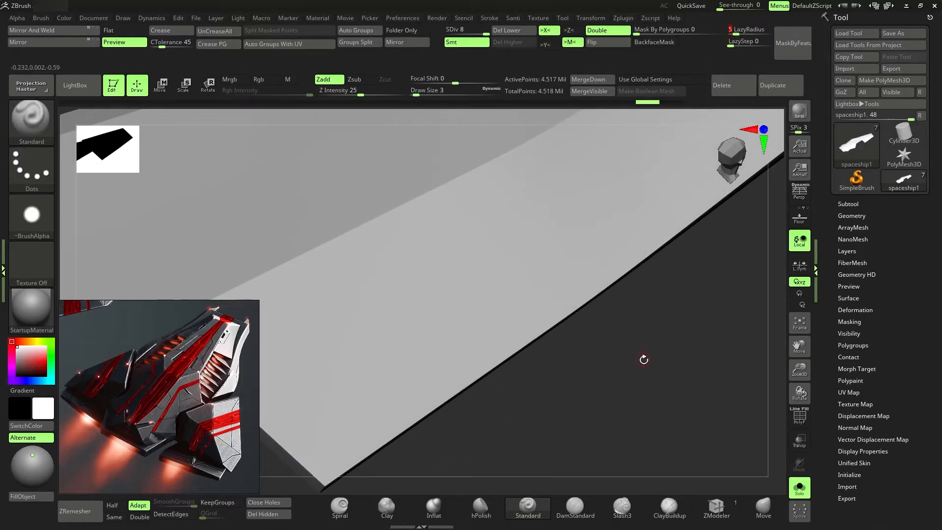
# - Examine the front panel lines in the reference image against the hull's front side panels
pyautogui.scroll(3, 242, 396)
pyautogui.moveTo(154, 402); pyautogui.dragTo(202, 366, button='middle')
pyautogui.moveTo(584, 392); pyautogui.dragTo(569, 408, button='right')
pyautogui.keyDown('ctrl'); pyautogui.moveTo(570, 408); pyautogui.dragTo(666, 339, button='right'); pyautogui.keyUp('ctrl')
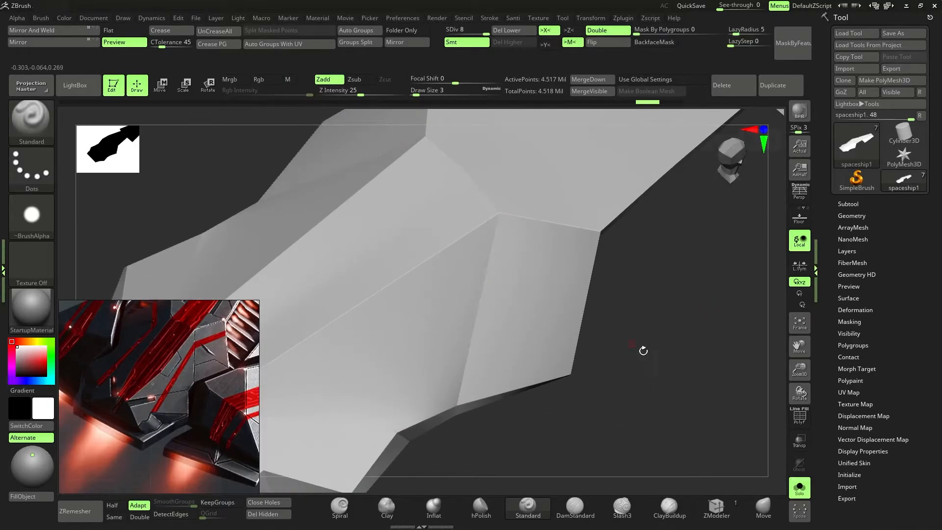
pyautogui.hotkey('ctrl', 'z')
pyautogui.click(847, 251)
pyautogui.click(847, 251)
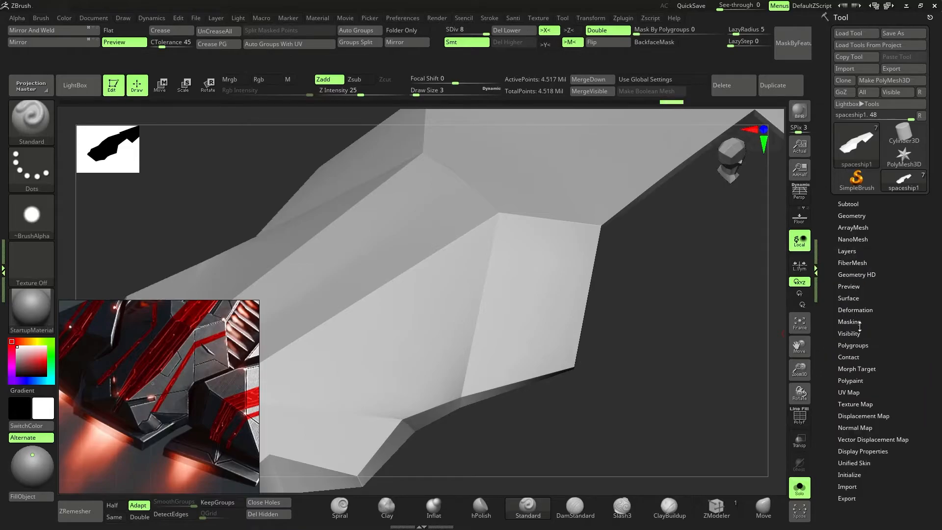
# - Set LazySnap to 100 and switch the Standard brush to Zsub at Z Intensity 52
pyautogui.moveTo(736, 382)
pyautogui.mouseDown(button='right')
pyautogui.moveTo(682, 347)
pyautogui.moveTo(649, 385)
pyautogui.mouseUp(button='right')
pyautogui.click(489, 18)
pyautogui.click(511, 207)
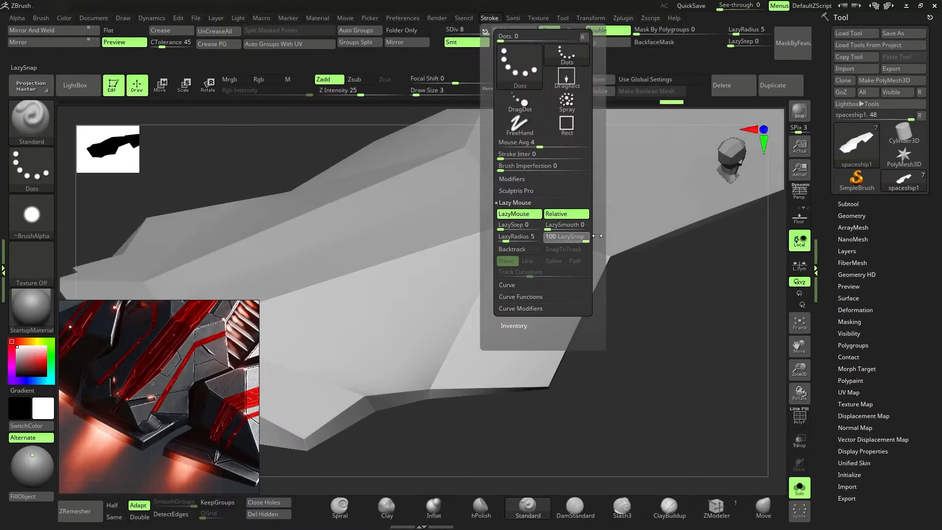
pyautogui.keyDown('ctrl'); pyautogui.moveTo(648, 294); pyautogui.dragTo(638, 323, button='right'); pyautogui.keyUp('ctrl')
pyautogui.click(363, 84)
# - Try a straight groove at Draw Size 5 along the crease between the two side panels and undo it
pyautogui.moveTo(418, 413); pyautogui.dragTo(461, 330)
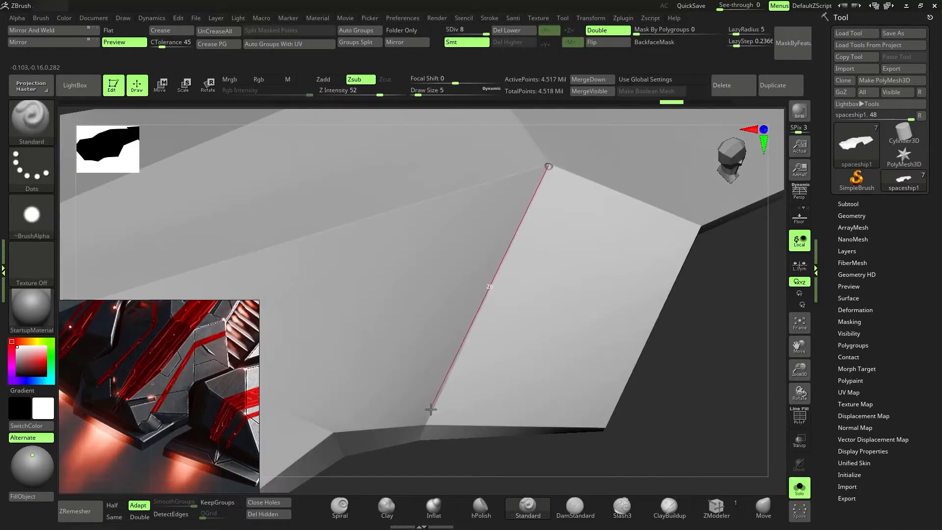
pyautogui.moveTo(430, 409); pyautogui.dragTo(427, 423)
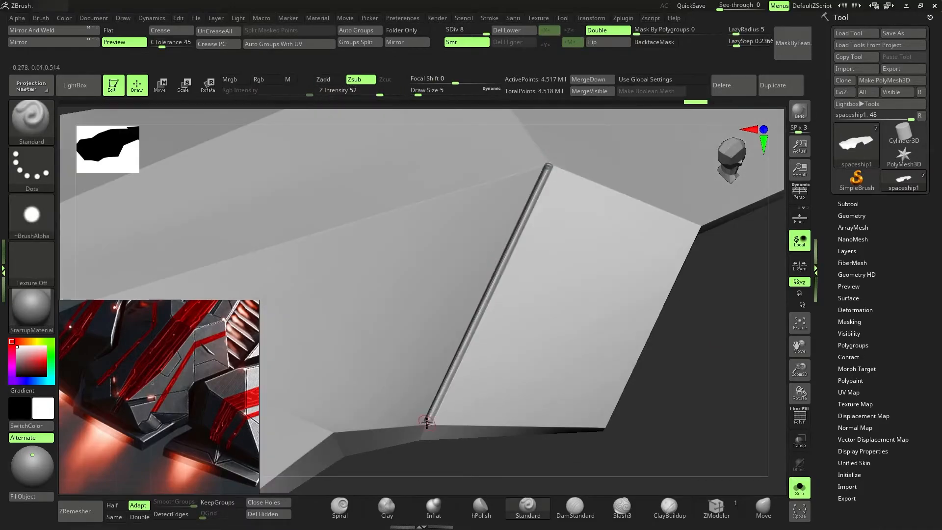
pyautogui.moveTo(698, 428); pyautogui.dragTo(622, 417)
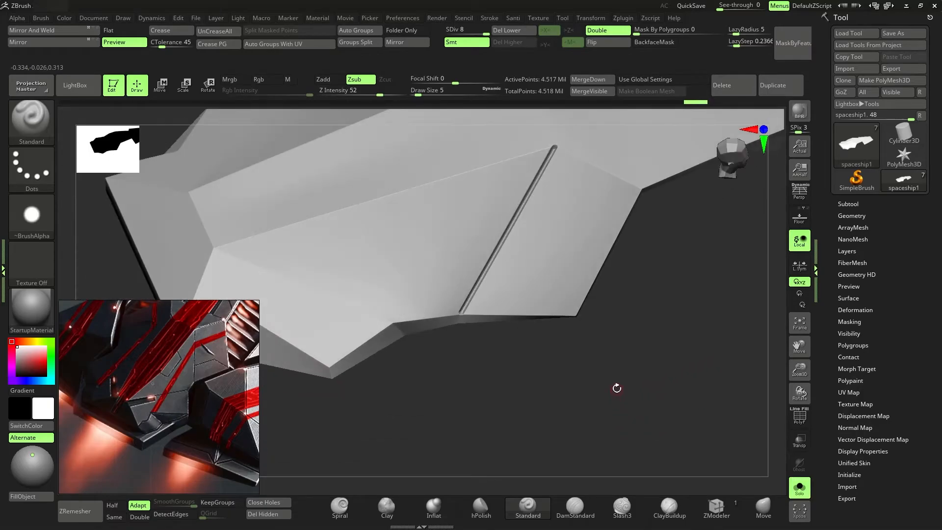
pyautogui.scroll(3, 224, 349)
pyautogui.hotkey('ctrl', 'z')
# - Set the Draw Size to 3 and carve a thinner straight groove along the crease between the two side panels
pyautogui.moveTo(613, 270)
pyautogui.keyDown('alt'); pyautogui.mouseDown()
pyautogui.moveTo(603, 294)
pyautogui.moveTo(568, 308)
pyautogui.mouseUp(); pyautogui.keyUp('alt')
pyautogui.press('s')
pyautogui.moveTo(504, 289); pyautogui.dragTo(416, 452)
pyautogui.moveTo(593, 490)
pyautogui.keyDown('alt'); pyautogui.mouseDown()
pyautogui.moveTo(688, 368)
pyautogui.moveTo(564, 408)
pyautogui.moveTo(613, 452)
pyautogui.mouseUp(); pyautogui.keyUp('alt')
pyautogui.keyDown('alt'); pyautogui.moveTo(726, 456); pyautogui.dragTo(659, 440); pyautogui.keyUp('alt')
# - Try a groove along the front side panel's diagonal crease and undo the last two strokes
pyautogui.moveTo(322, 256)
pyautogui.mouseDown()
pyautogui.moveTo(309, 251)
pyautogui.moveTo(559, 366)
pyautogui.mouseUp()
pyautogui.moveTo(309, 246); pyautogui.dragTo(567, 371)
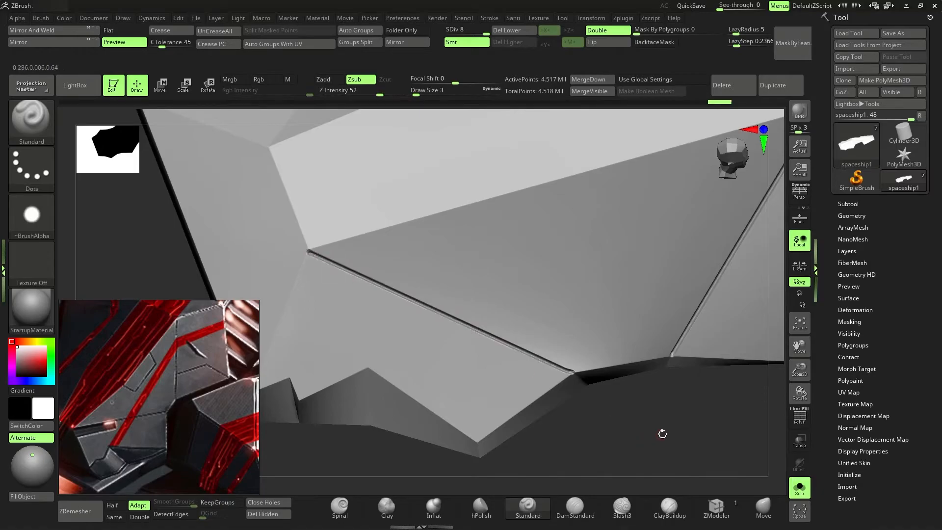
pyautogui.keyDown('alt'); pyautogui.moveTo(650, 435); pyautogui.dragTo(606, 436); pyautogui.keyUp('alt')
pyautogui.hotkey('ctrl', 'z')
pyautogui.hotkey('ctrl', 'z')
# - Carve straight grooves along both side panel creases with X symmetry on
pyautogui.keyDown('alt'); pyautogui.moveTo(736, 432); pyautogui.dragTo(637, 434); pyautogui.keyUp('alt')
pyautogui.moveTo(636, 212); pyautogui.dragTo(532, 382)
pyautogui.moveTo(527, 418); pyautogui.dragTo(684, 417)
pyautogui.moveTo(298, 259); pyautogui.dragTo(547, 373)
pyautogui.keyDown('alt'); pyautogui.moveTo(623, 433); pyautogui.dragTo(643, 432); pyautogui.keyUp('alt')
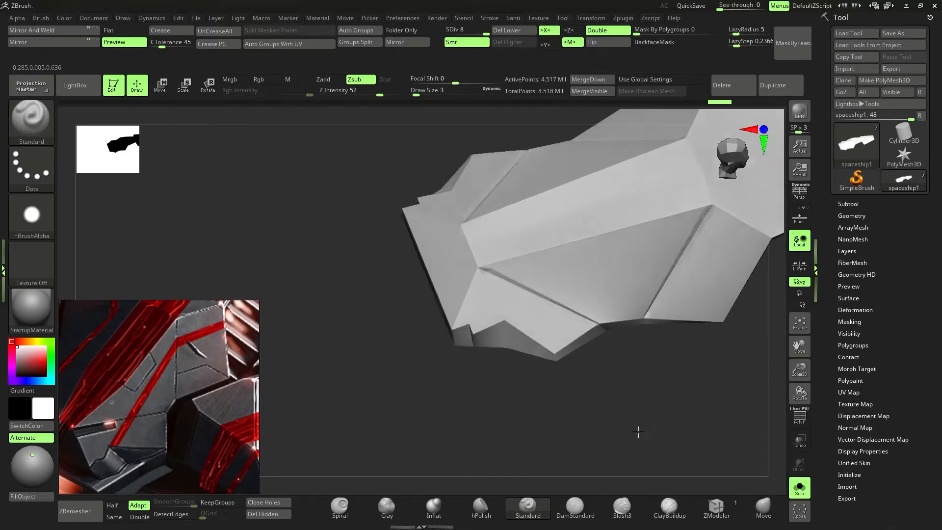
# - Carve a bent groove across the side panel's outer corner, a zigzag line along the nose edge and a three-sided notch outline
pyautogui.moveTo(637, 434); pyautogui.dragTo(618, 436)
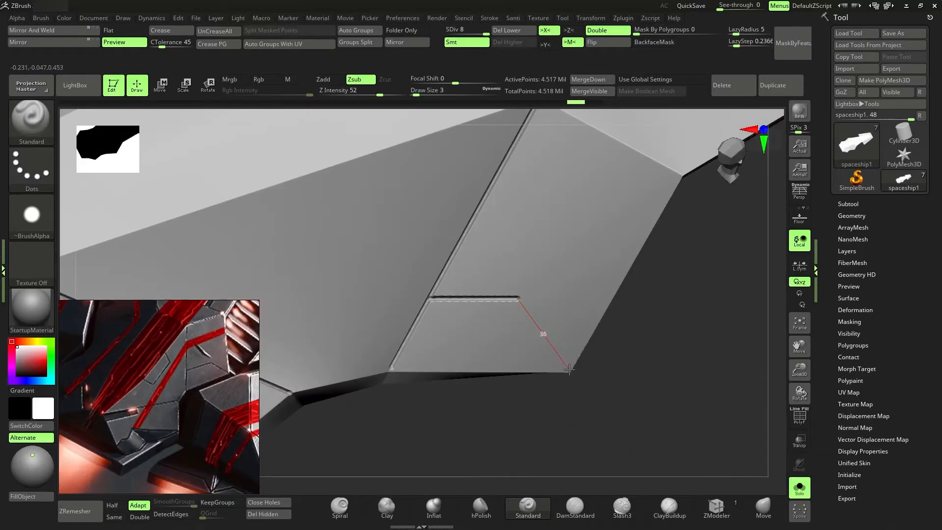
pyautogui.keyDown('alt'); pyautogui.moveTo(654, 400); pyautogui.dragTo(484, 263); pyautogui.keyUp('alt')
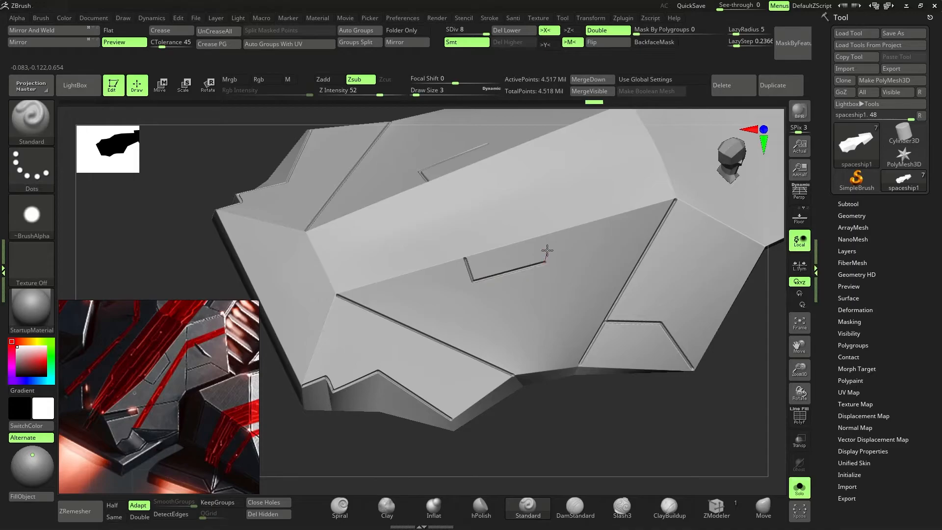
pyautogui.moveTo(548, 236); pyautogui.dragTo(547, 235)
pyautogui.moveTo(557, 417)
pyautogui.keyDown('alt'); pyautogui.mouseDown()
pyautogui.moveTo(580, 435)
pyautogui.moveTo(627, 439)
pyautogui.moveTo(649, 428)
pyautogui.moveTo(631, 437)
pyautogui.moveTo(599, 399)
pyautogui.mouseUp(); pyautogui.keyUp('alt')
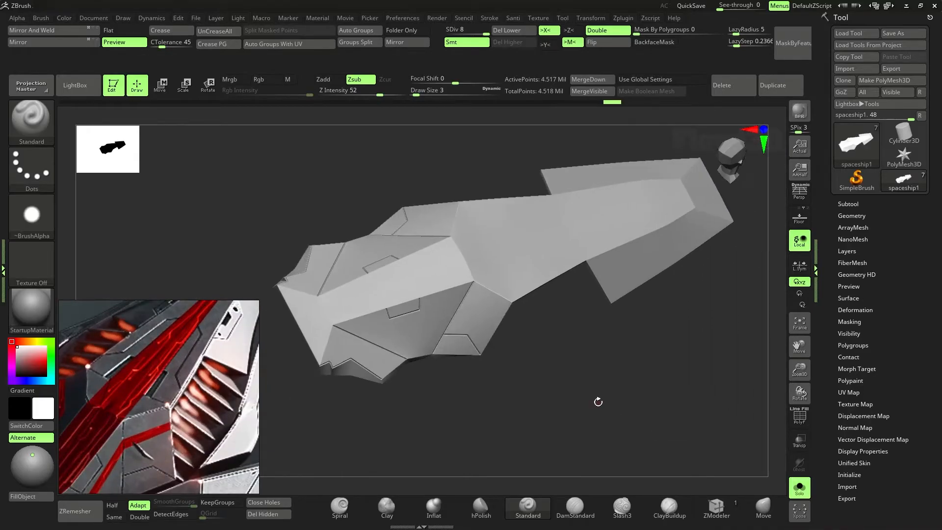
# - Carve a groove along the rear side panel's inner crease and continue it to the hull's outer rear corner, redoing the last segment
pyautogui.moveTo(626, 362); pyautogui.dragTo(329, 345)
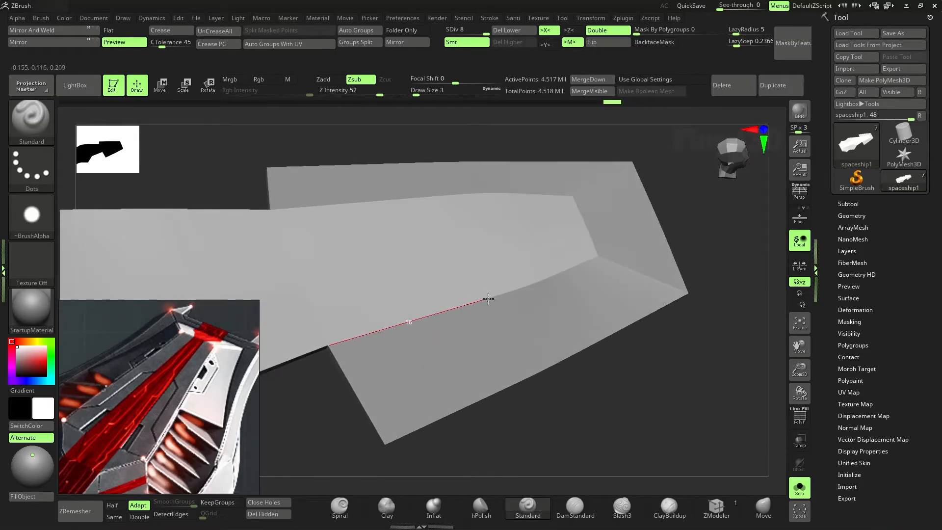
pyautogui.moveTo(638, 368); pyautogui.dragTo(554, 432)
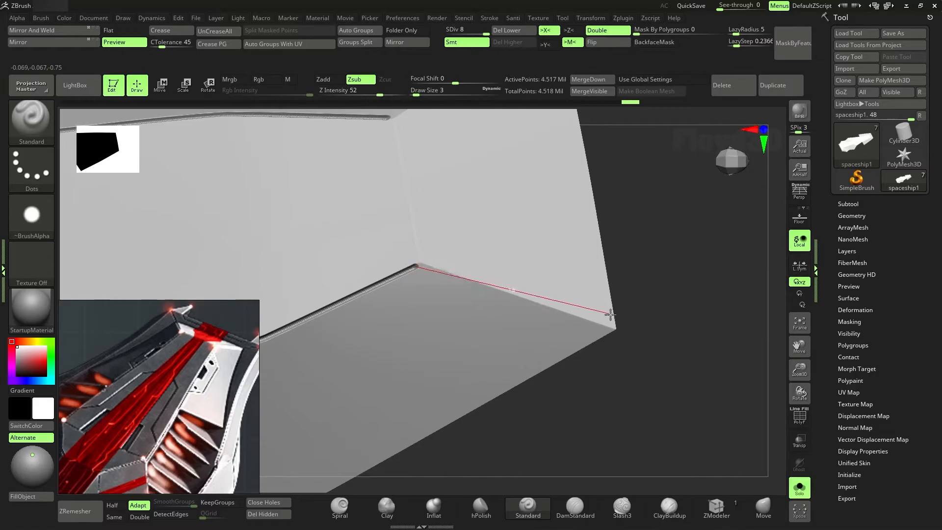
pyautogui.hotkey('ctrl', 'z')
pyautogui.keyDown('alt'); pyautogui.moveTo(652, 279); pyautogui.dragTo(718, 320); pyautogui.keyUp('alt')
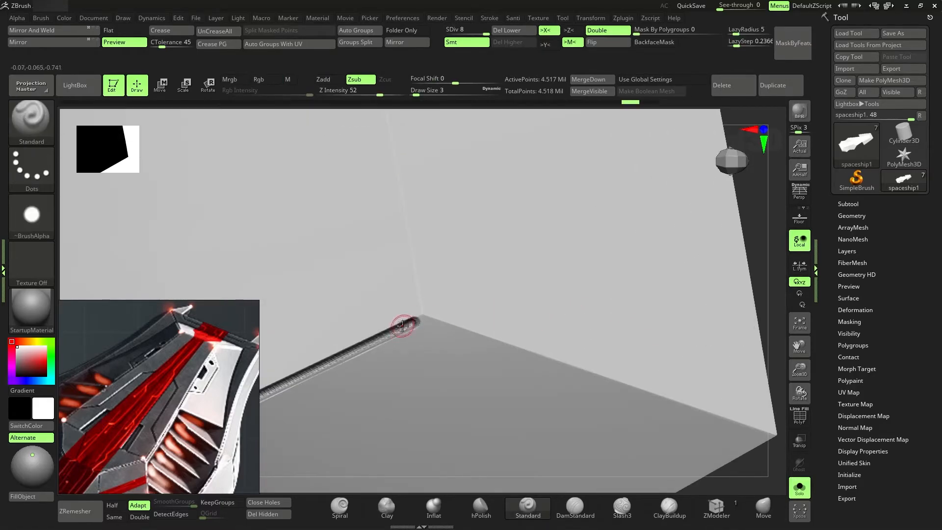
pyautogui.moveTo(730, 416); pyautogui.dragTo(768, 438)
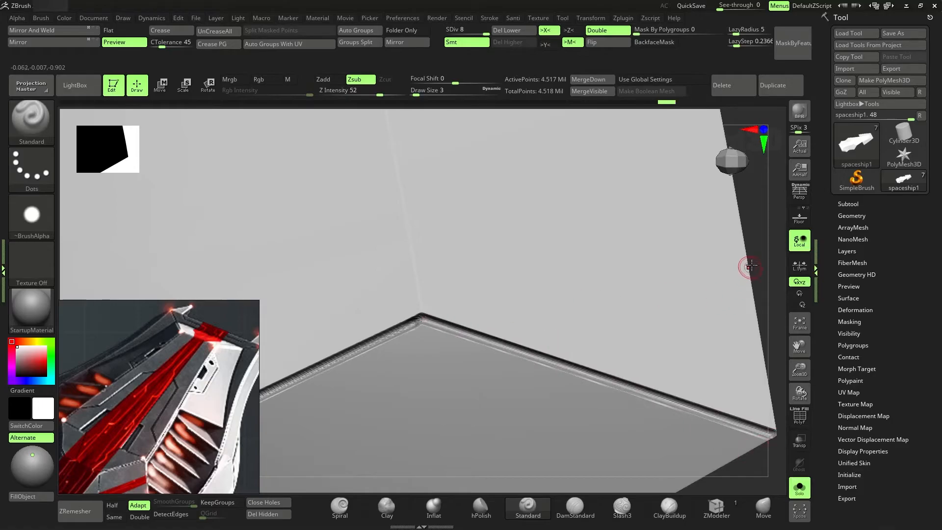
# - Carve a straight groove across the hull's top between its two shoulder corners with X symmetry off
pyautogui.keyDown('alt'); pyautogui.moveTo(748, 271); pyautogui.dragTo(734, 377); pyautogui.keyUp('alt')
pyautogui.moveTo(406, 414); pyautogui.dragTo(407, 419)
pyautogui.moveTo(731, 295)
pyautogui.keyDown('alt'); pyautogui.mouseDown()
pyautogui.moveTo(618, 280)
pyautogui.moveTo(652, 431)
pyautogui.moveTo(590, 406)
pyautogui.moveTo(660, 439)
pyautogui.moveTo(586, 407)
pyautogui.moveTo(648, 428)
pyautogui.moveTo(640, 378)
pyautogui.moveTo(662, 417)
pyautogui.moveTo(689, 403)
pyautogui.moveTo(675, 339)
pyautogui.moveTo(684, 348)
pyautogui.moveTo(669, 357)
pyautogui.moveTo(696, 373)
pyautogui.moveTo(728, 336)
pyautogui.moveTo(696, 309)
pyautogui.moveTo(635, 294)
pyautogui.moveTo(612, 308)
pyautogui.mouseUp(); pyautogui.keyUp('alt')
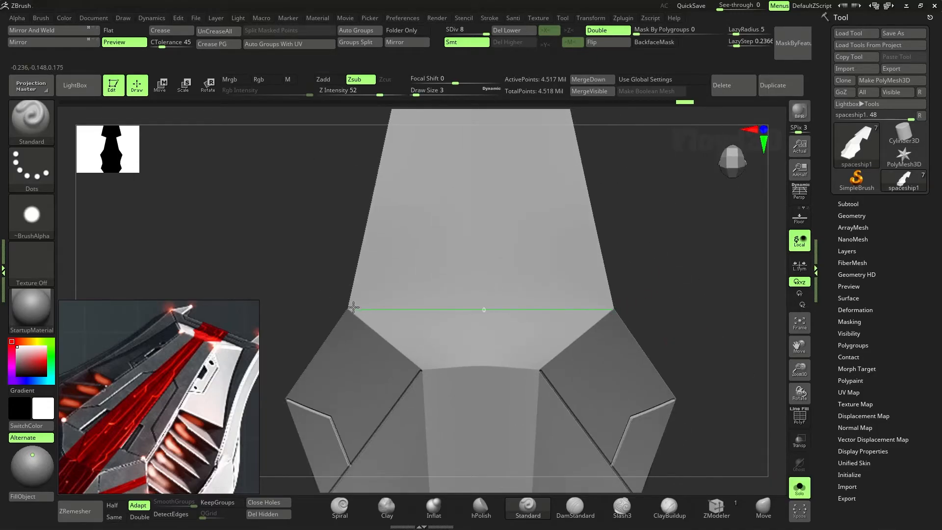
pyautogui.moveTo(613, 309); pyautogui.dragTo(664, 395)
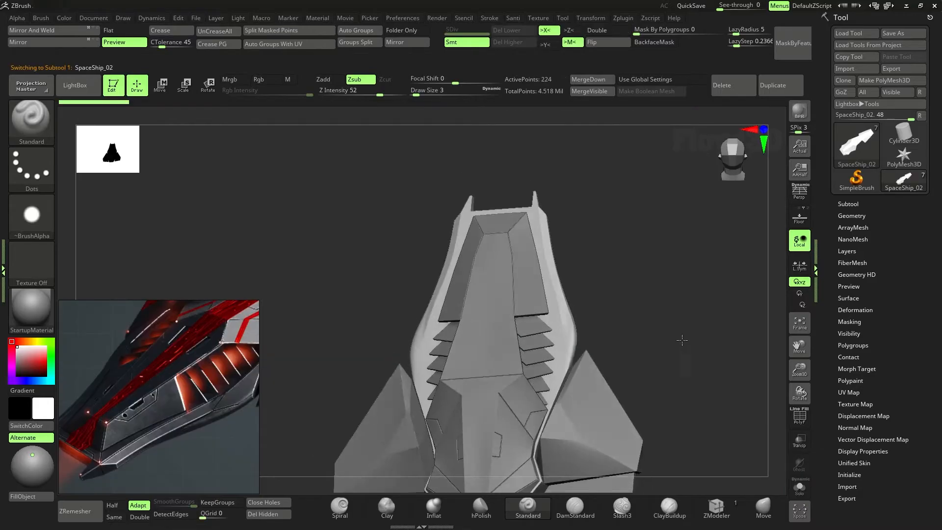
# - Try subdividing the lower hull subtool SpaceShip_02 up to SDiv 8 after inspecting its base mesh
pyautogui.moveTo(682, 340); pyautogui.dragTo(663, 354)
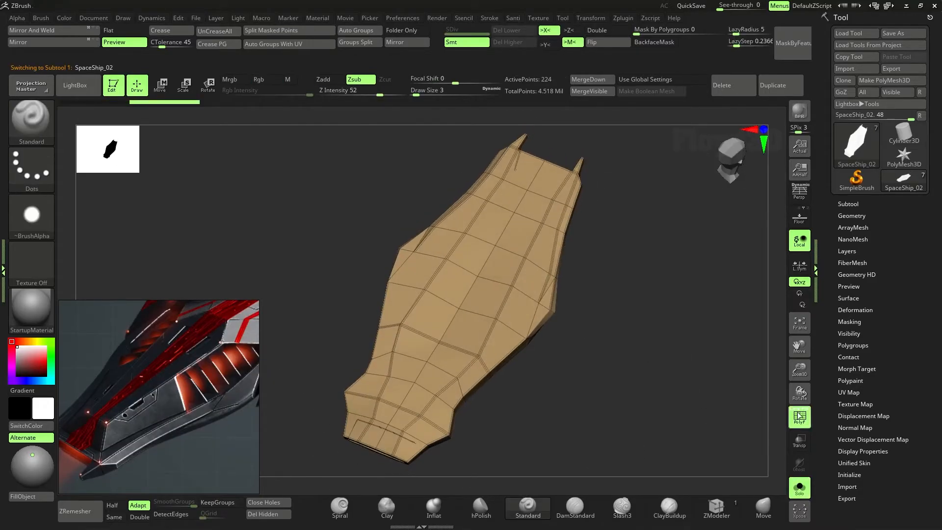
pyautogui.press('space')
pyautogui.click(662, 425)
pyautogui.click(800, 418)
pyautogui.keyDown('alt'); pyautogui.moveTo(684, 339); pyautogui.dragTo(662, 354); pyautogui.keyUp('alt')
pyautogui.press('space')
pyautogui.click(683, 441)
pyautogui.moveTo(566, 382); pyautogui.dragTo(646, 385)
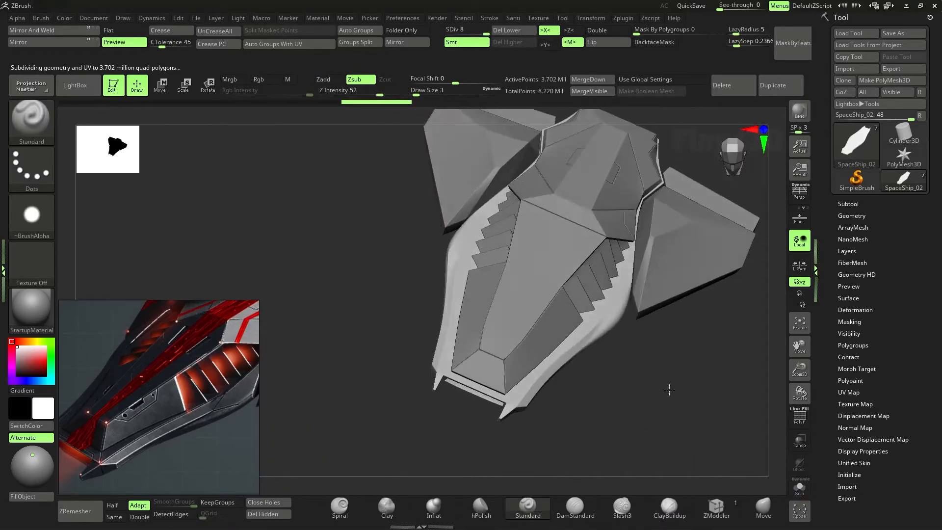
# - Refine the front shape of the lower hull with the Move brush at draw size 124 and subdivide it to SDiv 7
pyautogui.moveTo(669, 390); pyautogui.dragTo(692, 448)
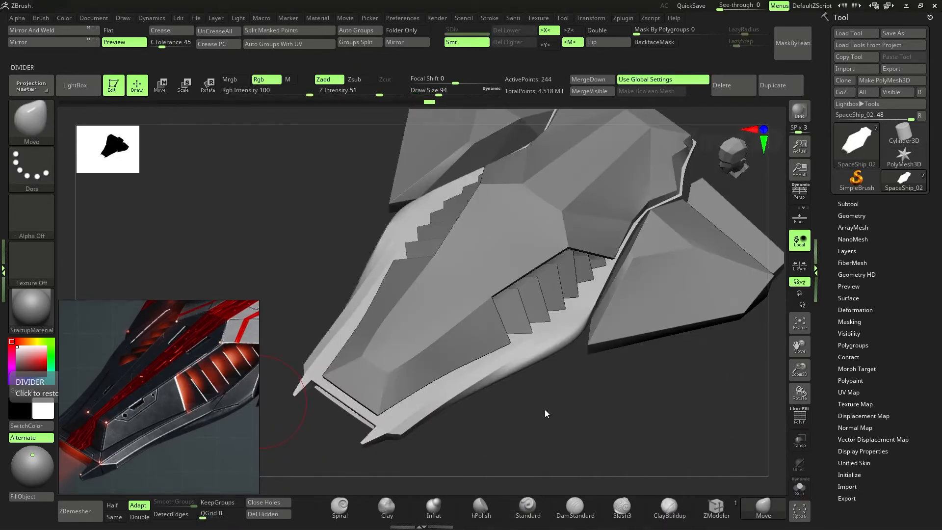
pyautogui.moveTo(544, 409)
pyautogui.mouseDown()
pyautogui.moveTo(591, 429)
pyautogui.moveTo(592, 339)
pyautogui.mouseUp()
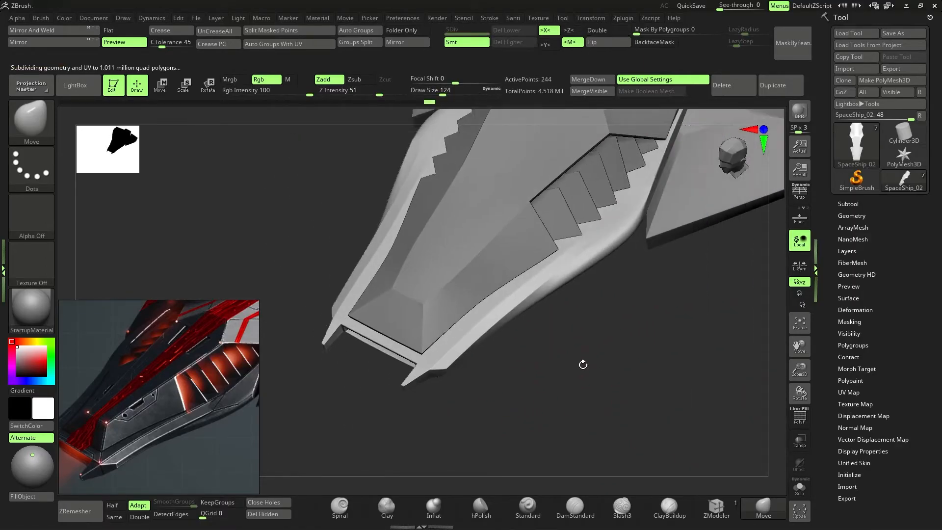
pyautogui.press('s')
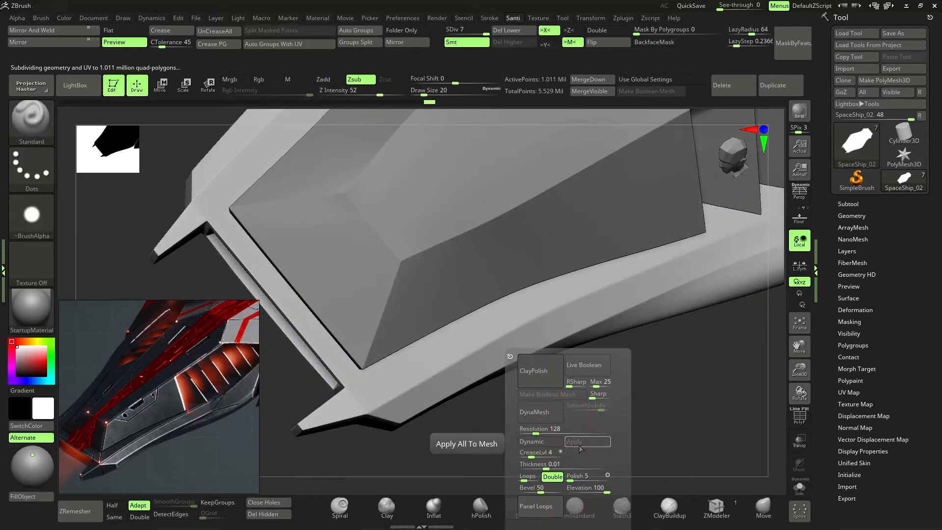
# - Make trial grooves along the lower hull's side rim with the Standard brush at draw size 3, and subdivide the hull to SDiv 8
pyautogui.moveTo(410, 384)
pyautogui.mouseDown()
pyautogui.moveTo(562, 313)
pyautogui.moveTo(528, 325)
pyautogui.mouseUp()
pyautogui.hotkey('ctrl', 'z')
pyautogui.press('s')
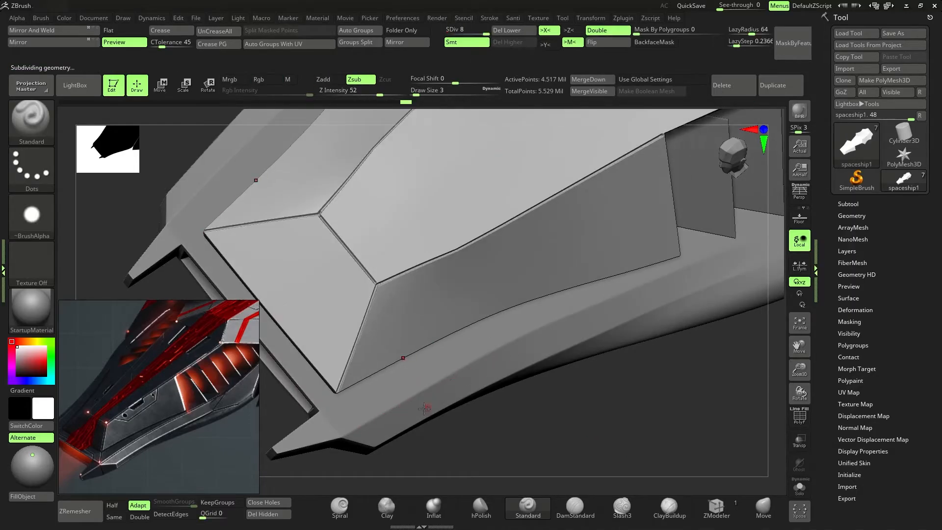
pyautogui.keyDown('alt'); pyautogui.click(435, 404); pyautogui.keyUp('alt')
pyautogui.moveTo(332, 433); pyautogui.dragTo(486, 358)
pyautogui.moveTo(538, 460); pyautogui.dragTo(505, 402)
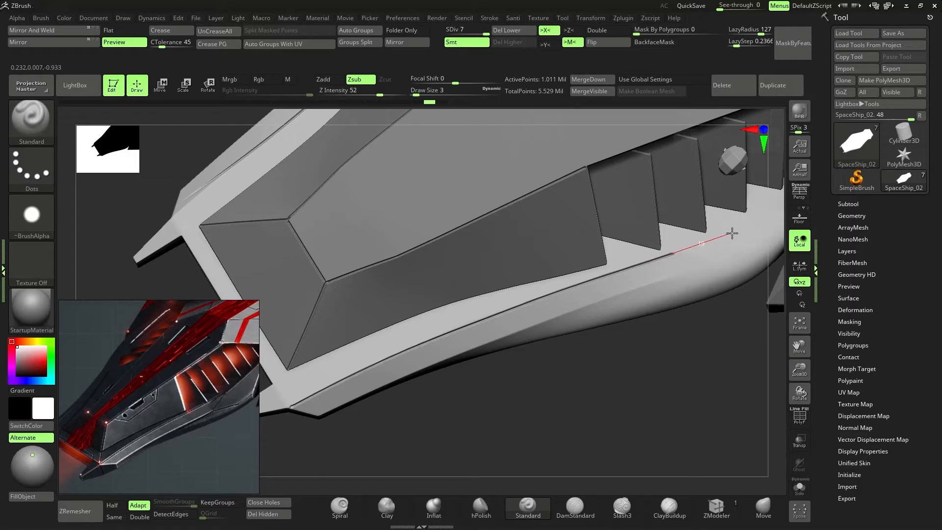
pyautogui.moveTo(608, 432)
pyautogui.keyDown('alt'); pyautogui.mouseDown()
pyautogui.moveTo(585, 401)
pyautogui.moveTo(666, 389)
pyautogui.moveTo(616, 423)
pyautogui.moveTo(624, 418)
pyautogui.moveTo(317, 403)
pyautogui.mouseUp(); pyautogui.keyUp('alt')
pyautogui.hotkey('ctrl', 'd')
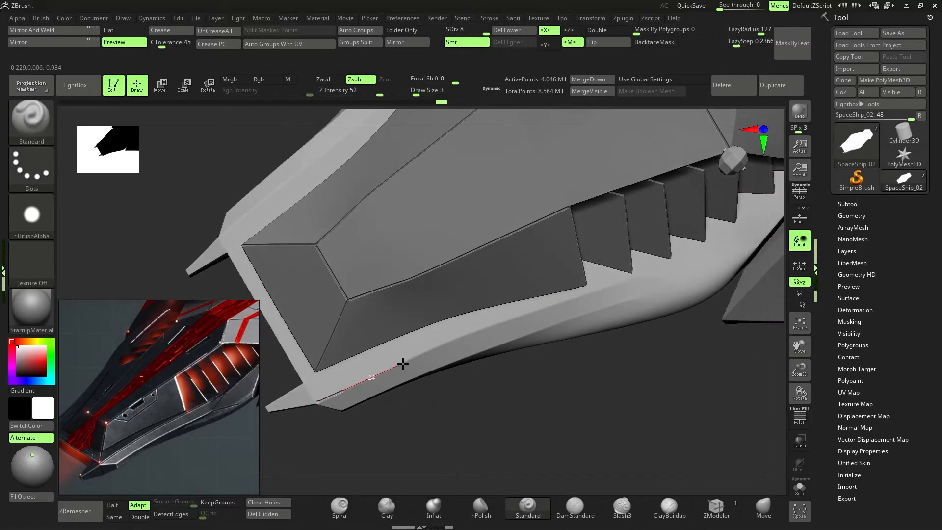
# - Try to carve a long groove along the lower hull's side rim with LazyRadius 127
pyautogui.moveTo(733, 248); pyautogui.dragTo(733, 248)
pyautogui.moveTo(577, 449); pyautogui.dragTo(440, 435)
pyautogui.hotkey('ctrl', 'z')
pyautogui.moveTo(296, 345); pyautogui.dragTo(317, 346)
pyautogui.moveTo(599, 390); pyautogui.dragTo(611, 392)
pyautogui.hotkey('ctrl', 'z')
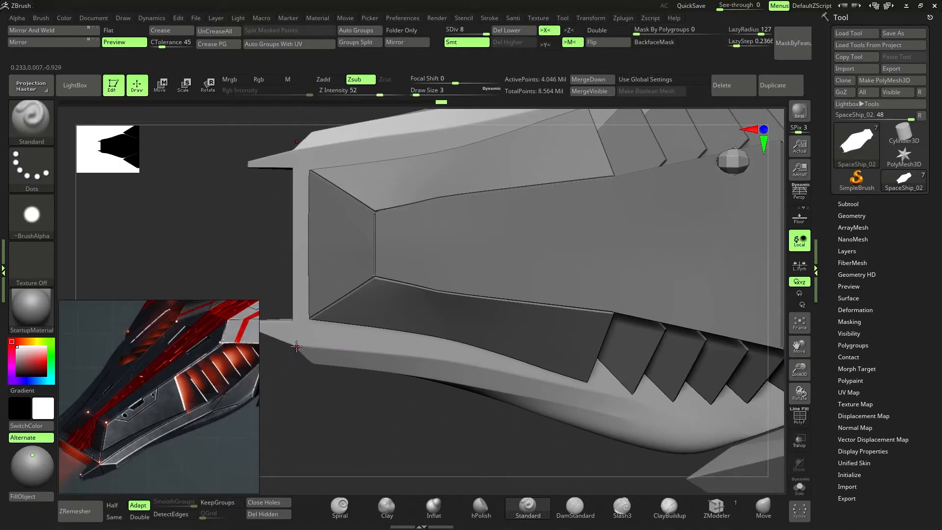
pyautogui.moveTo(715, 422); pyautogui.dragTo(715, 422)
pyautogui.moveTo(495, 432)
pyautogui.mouseDown()
pyautogui.moveTo(452, 444)
pyautogui.moveTo(426, 420)
pyautogui.mouseUp()
pyautogui.hotkey('ctrl', 'z')
# - Create a new layer for the lower hull and carve a long groove along its side rim with LazyRadius 127
pyautogui.click(847, 251)
pyautogui.click(844, 391)
pyautogui.moveTo(495, 442); pyautogui.dragTo(296, 362)
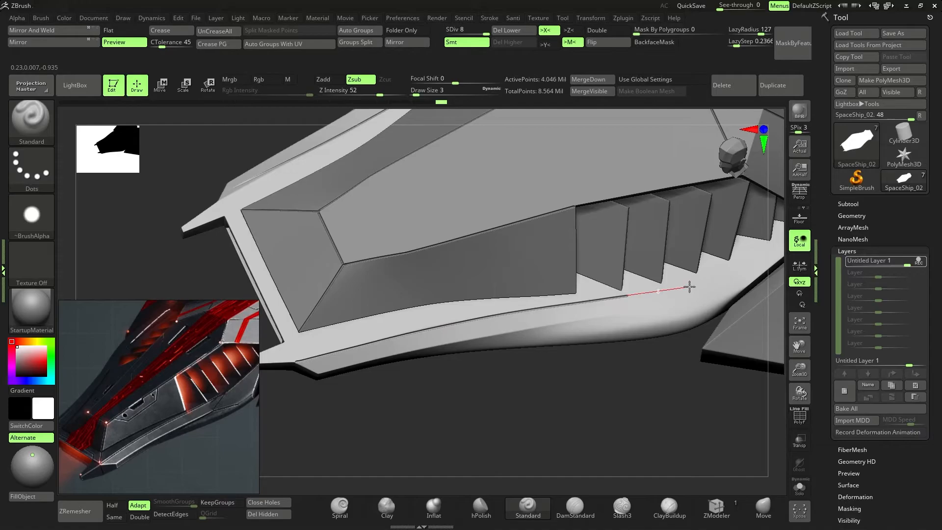
pyautogui.moveTo(561, 415); pyautogui.dragTo(527, 449)
# - Turn the rim groove sharply back in a zigzag below the fins, extend it rearward and add a short branch across the outer edge
pyautogui.moveTo(472, 463); pyautogui.dragTo(437, 352)
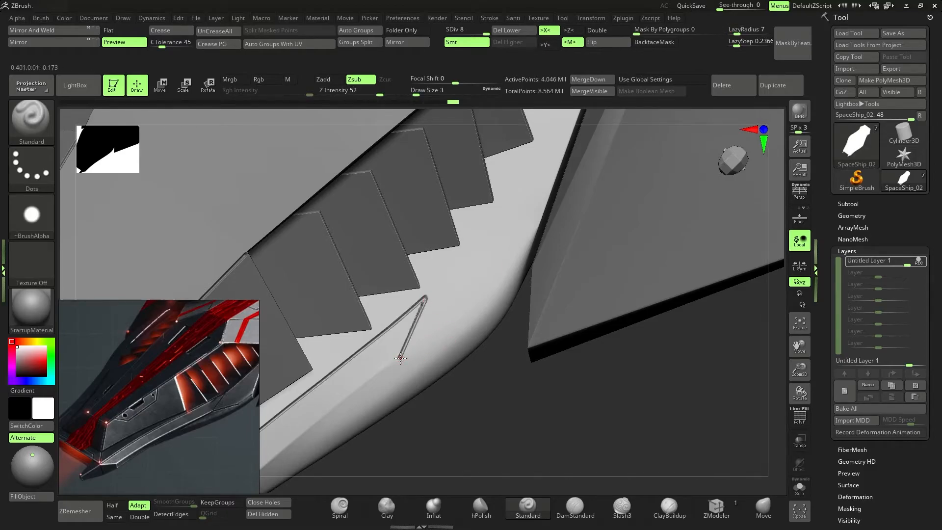
pyautogui.moveTo(528, 341); pyautogui.dragTo(457, 259)
pyautogui.moveTo(552, 260); pyautogui.dragTo(602, 279)
pyautogui.moveTo(542, 275)
pyautogui.mouseDown()
pyautogui.moveTo(448, 308)
pyautogui.moveTo(547, 311)
pyautogui.moveTo(470, 307)
pyautogui.mouseUp()
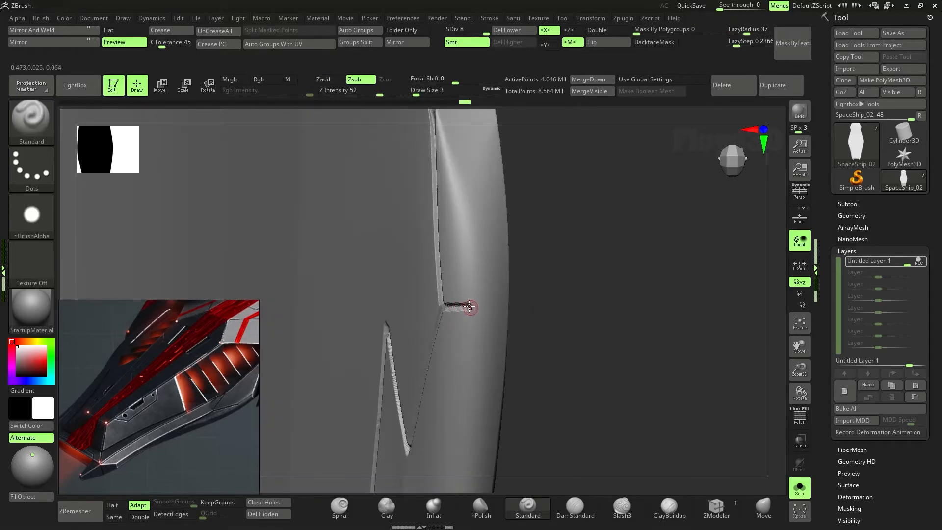
# - Carve a groove from the zigzag's tip rearward beneath the fins and join it with the outer rim groove
pyautogui.moveTo(536, 308)
pyautogui.mouseDown()
pyautogui.moveTo(389, 300)
pyautogui.moveTo(551, 332)
pyautogui.moveTo(639, 306)
pyautogui.moveTo(553, 414)
pyautogui.moveTo(498, 416)
pyautogui.moveTo(512, 382)
pyautogui.moveTo(599, 418)
pyautogui.moveTo(589, 403)
pyautogui.moveTo(486, 394)
pyautogui.moveTo(677, 391)
pyautogui.moveTo(597, 429)
pyautogui.moveTo(635, 435)
pyautogui.mouseUp()
pyautogui.click(798, 487)
pyautogui.moveTo(658, 388); pyautogui.dragTo(695, 436)
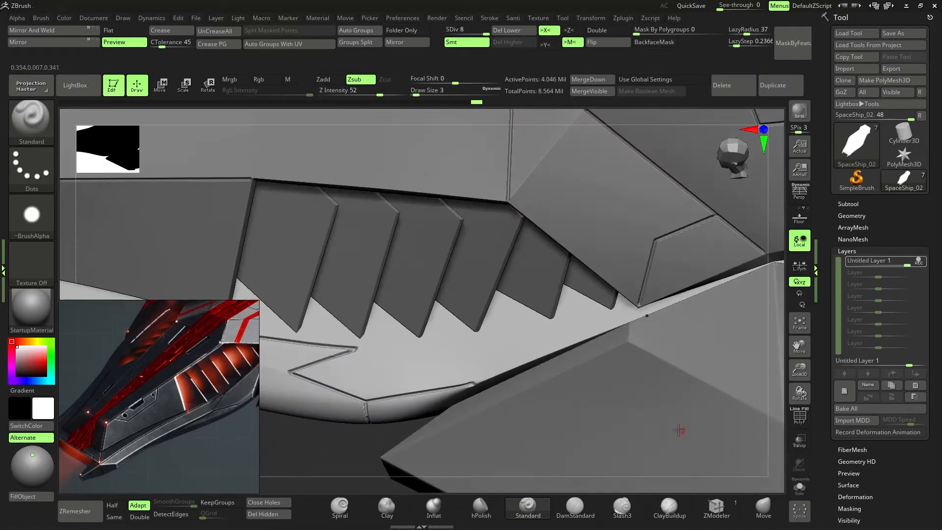
pyautogui.moveTo(431, 380); pyautogui.dragTo(350, 384)
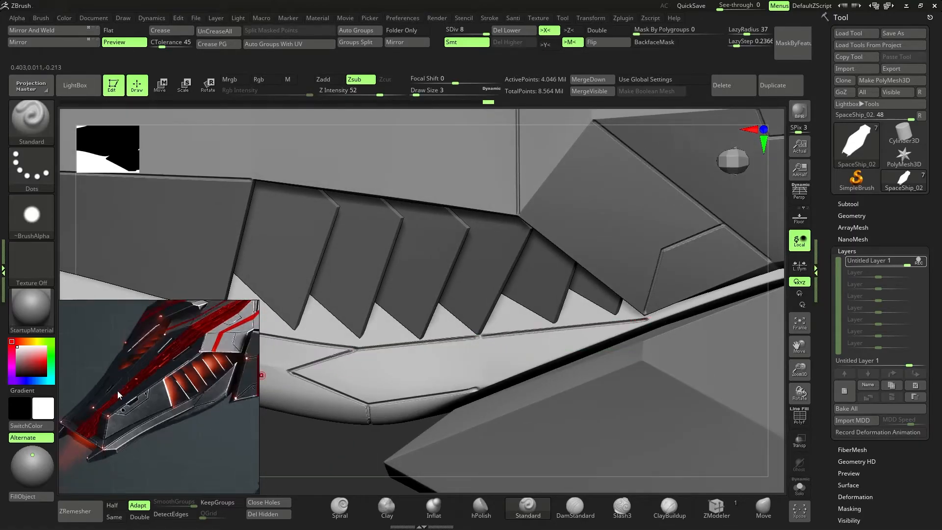
pyautogui.click(800, 488)
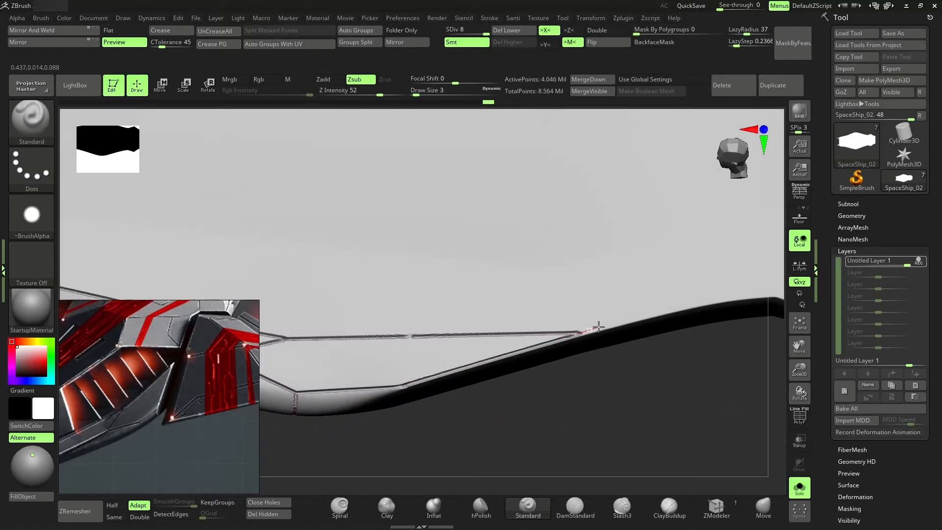
pyautogui.moveTo(599, 326); pyautogui.dragTo(554, 424)
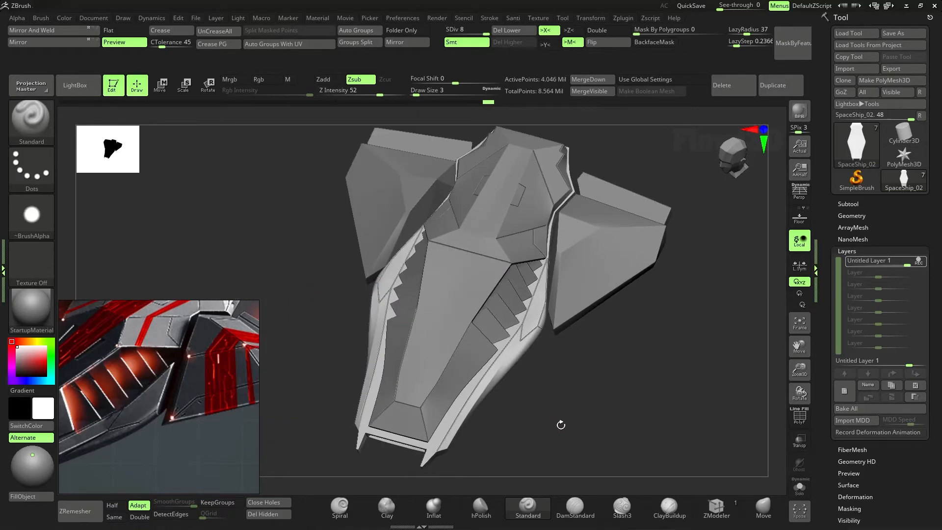
# - Carve grooves along the upper facet edges of wing PM3D_Plane3D2 at draw size 4 and LazyRadius 4
pyautogui.moveTo(631, 434); pyautogui.dragTo(613, 427)
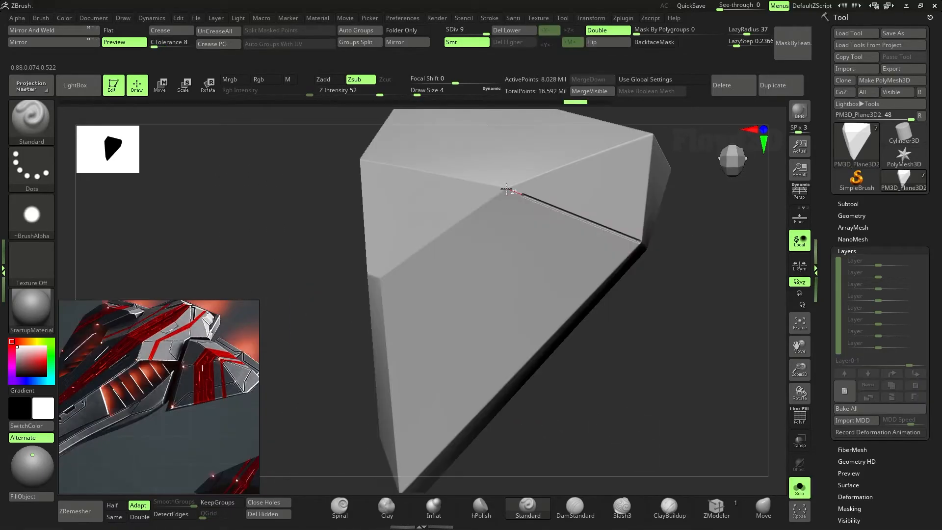
pyautogui.moveTo(735, 33); pyautogui.dragTo(735, 33)
pyautogui.moveTo(696, 211); pyautogui.dragTo(689, 212)
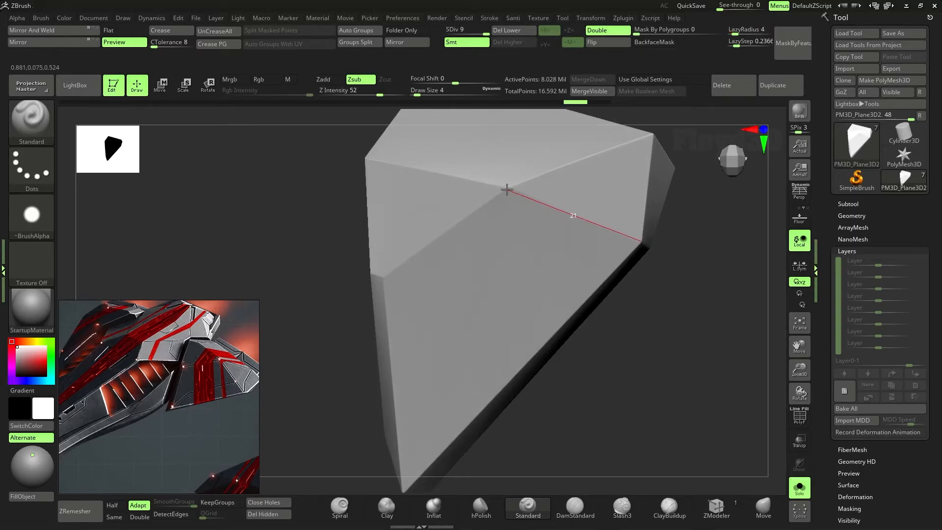
pyautogui.moveTo(633, 326); pyautogui.dragTo(687, 363)
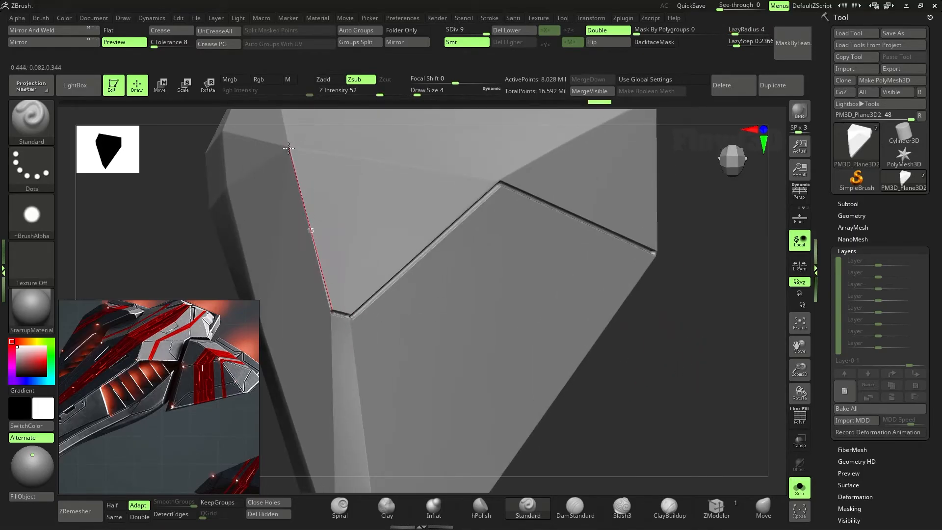
# - Carve a diagonal groove from the wing's pointed tip into its large main face
pyautogui.keyDown('alt'); pyautogui.moveTo(666, 402); pyautogui.dragTo(611, 356); pyautogui.keyUp('alt')
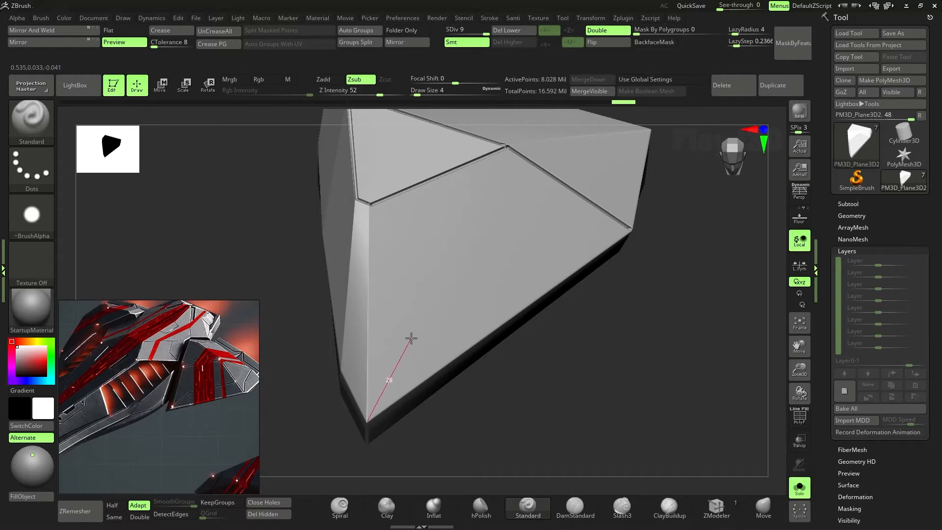
pyautogui.click(594, 206)
pyautogui.moveTo(658, 274); pyautogui.dragTo(444, 445)
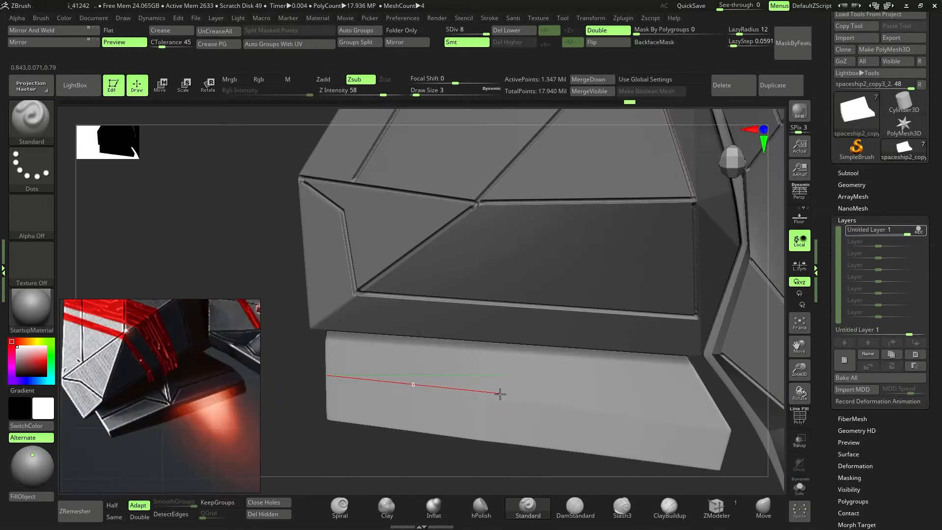
# - Carve an angled groove across the plate beneath the rear panel, bending down to its lower edge, at draw size 2
pyautogui.moveTo(500, 394); pyautogui.dragTo(500, 394)
pyautogui.moveTo(441, 461); pyautogui.dragTo(426, 441)
pyautogui.hotkey('ctrl', 'z')
pyautogui.press('s')
pyautogui.moveTo(367, 394); pyautogui.dragTo(365, 394)
pyautogui.moveTo(366, 398); pyautogui.dragTo(366, 408)
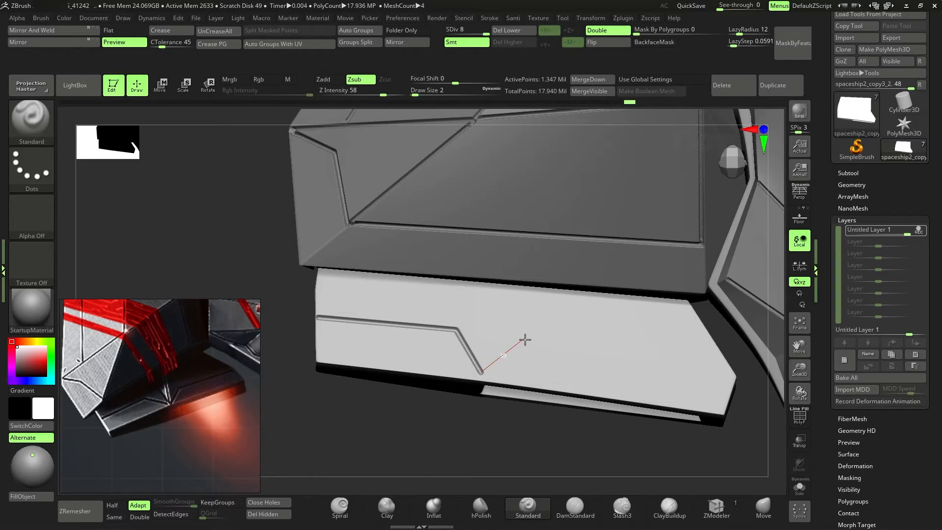
pyautogui.moveTo(555, 463)
pyautogui.mouseDown()
pyautogui.moveTo(528, 450)
pyautogui.moveTo(534, 428)
pyautogui.moveTo(558, 458)
pyautogui.moveTo(557, 432)
pyautogui.moveTo(477, 422)
pyautogui.mouseUp()
pyautogui.moveTo(443, 455)
pyautogui.mouseDown()
pyautogui.moveTo(333, 435)
pyautogui.moveTo(458, 325)
pyautogui.mouseUp()
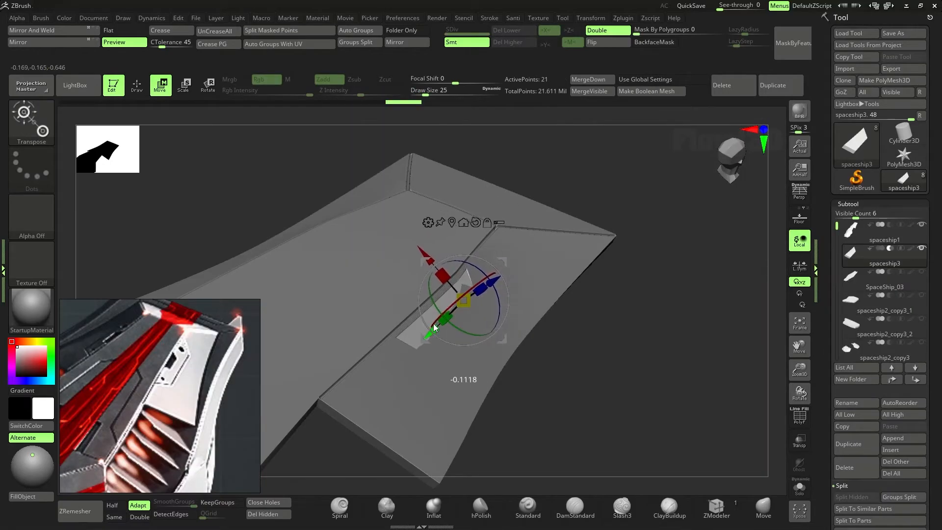
# - Move the cutter block spaceship3 beside the hull's panel line and duplicate it as spaceship4
pyautogui.moveTo(432, 327)
pyautogui.mouseDown()
pyautogui.moveTo(545, 381)
pyautogui.moveTo(570, 423)
pyautogui.moveTo(578, 383)
pyautogui.moveTo(567, 380)
pyautogui.moveTo(593, 367)
pyautogui.moveTo(620, 400)
pyautogui.moveTo(682, 338)
pyautogui.moveTo(532, 267)
pyautogui.mouseUp()
pyautogui.click(461, 244)
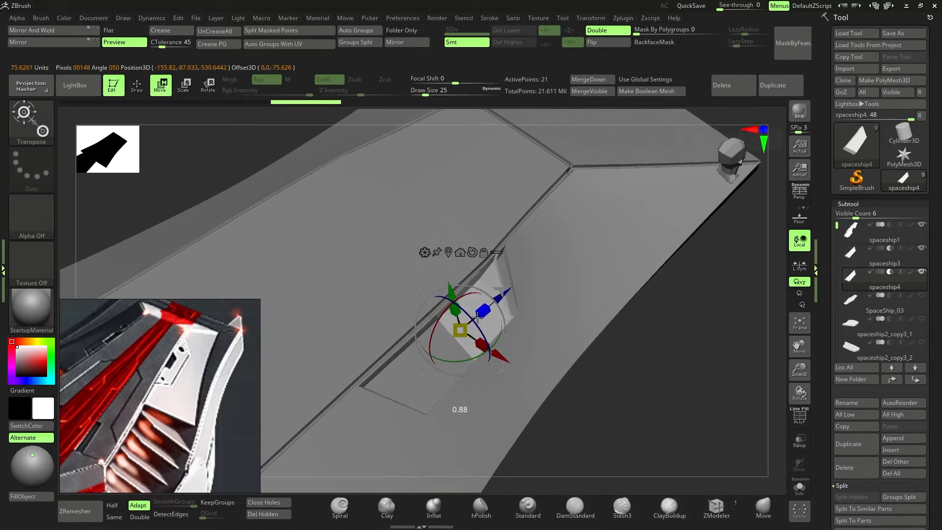
pyautogui.moveTo(609, 375); pyautogui.dragTo(496, 294)
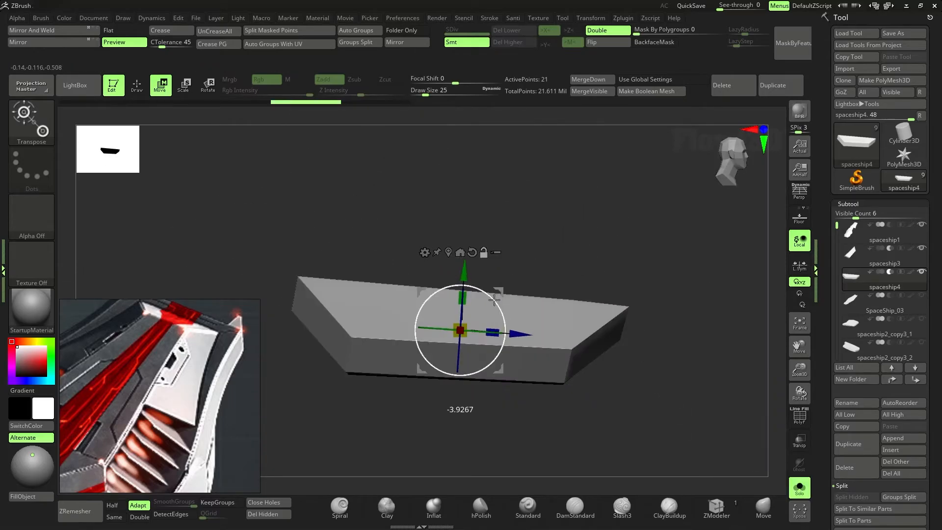
# - Adjust the size and height of the duplicated cutter spaceship4 within the recess in the hull panel
pyautogui.click(799, 487)
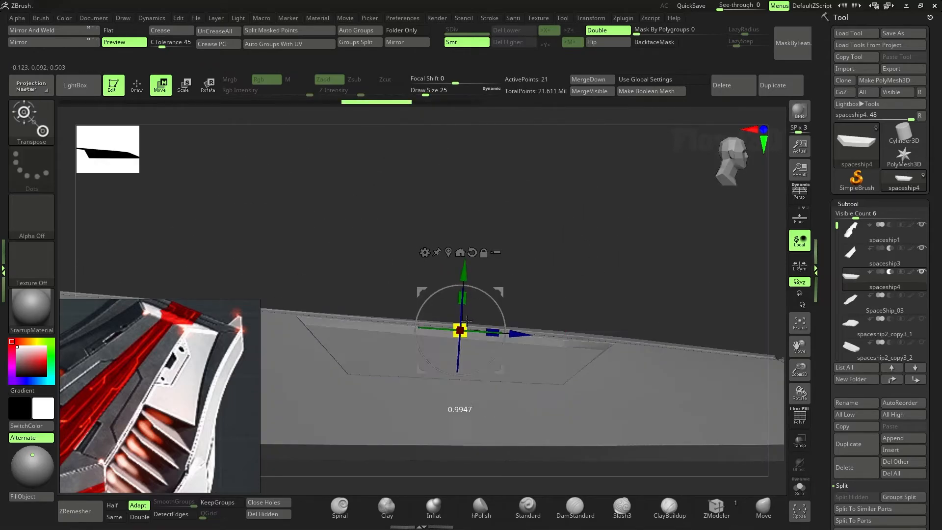
pyautogui.moveTo(464, 276); pyautogui.dragTo(463, 288)
pyautogui.moveTo(592, 265); pyautogui.dragTo(592, 326)
pyautogui.moveTo(466, 338); pyautogui.dragTo(477, 342)
pyautogui.moveTo(649, 461); pyautogui.dragTo(618, 307)
# - Isolate cutter spaceship4 with its polyframe shown, then hide its unneeded polygons and delete them
pyautogui.press('q')
pyautogui.moveTo(678, 447)
pyautogui.mouseDown()
pyautogui.moveTo(698, 454)
pyautogui.moveTo(631, 361)
pyautogui.moveTo(622, 363)
pyautogui.moveTo(637, 425)
pyautogui.moveTo(618, 391)
pyautogui.moveTo(576, 401)
pyautogui.moveTo(630, 438)
pyautogui.mouseUp()
pyautogui.hotkey('ctrl', 'z')
pyautogui.hotkey('ctrl', 'z')
pyautogui.hotkey('shift', 's')
pyautogui.hotkey('shift', 'f')
pyautogui.moveTo(598, 422); pyautogui.dragTo(603, 301)
pyautogui.hotkey('ctrl', 'shift', 'z')
pyautogui.hotkey('ctrl', 'shift', 'z')
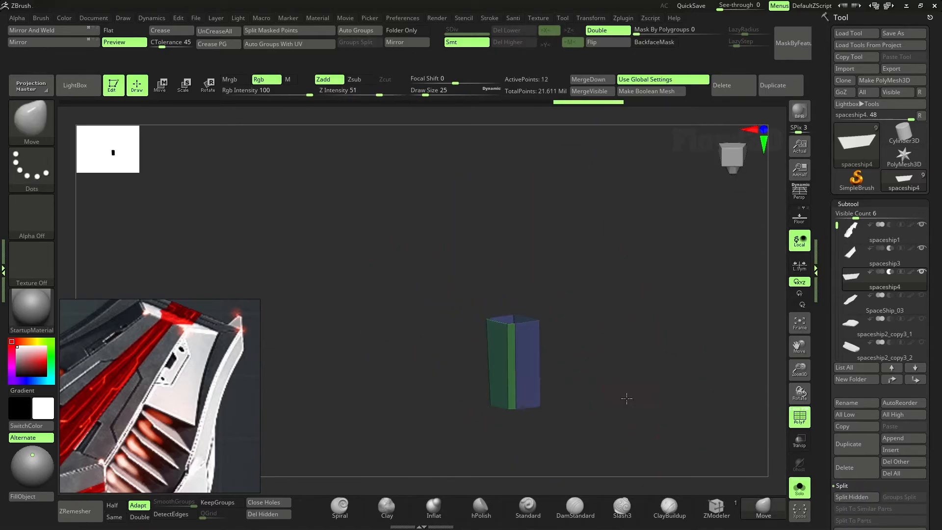
pyautogui.keyDown('ctrl'); pyautogui.keyDown('alt'); pyautogui.keyDown('shift'); pyautogui.moveTo(385, 188); pyautogui.dragTo(483, 399); pyautogui.keyUp('shift'); pyautogui.keyUp('alt'); pyautogui.keyUp('ctrl')
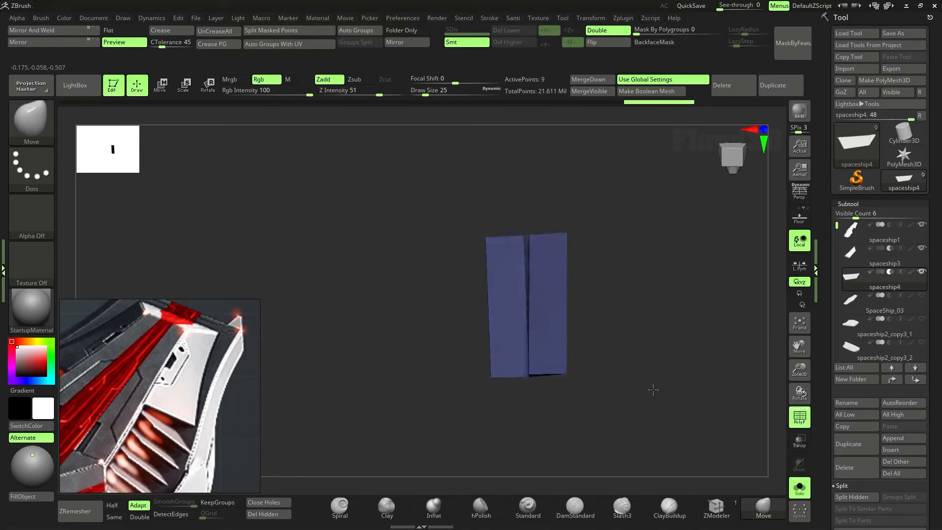
pyautogui.press('Delete')
# - Bridge the open edges of cutter spaceship4 with the ZModeler edge action Bridge to rebuild its missing faces
pyautogui.moveTo(544, 380); pyautogui.dragTo(511, 398)
pyautogui.click(717, 508)
pyautogui.press('space')
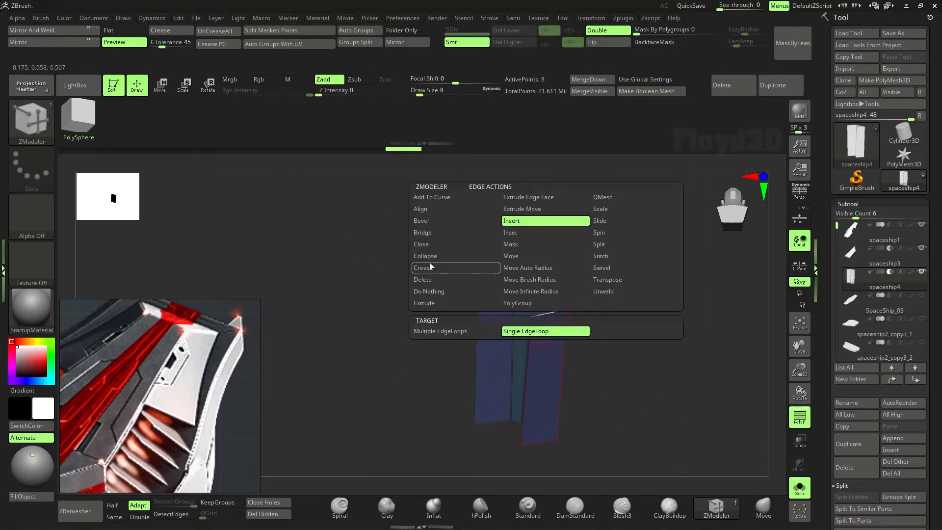
pyautogui.click(422, 232)
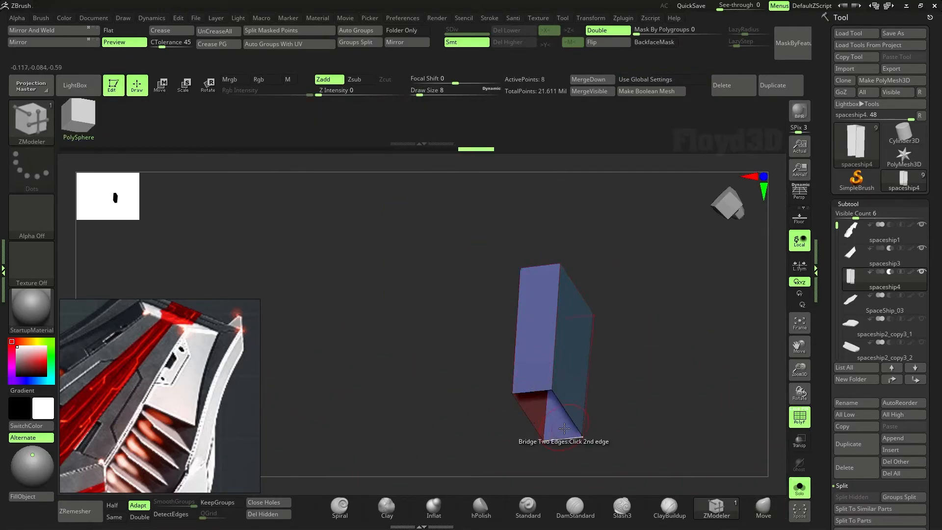
pyautogui.moveTo(713, 420); pyautogui.dragTo(697, 376)
# - Reselect cutter spaceship4 and realign its transform gizmo to the block's face
pyautogui.press('w')
pyautogui.keyDown('alt'); pyautogui.click(722, 416); pyautogui.keyUp('alt')
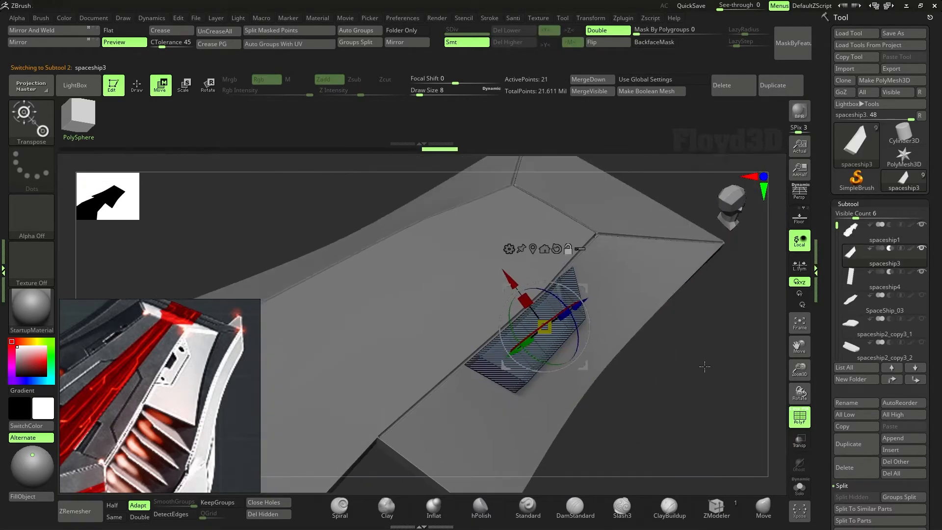
pyautogui.click(845, 276)
pyautogui.hotkey('shift', 's')
pyautogui.keyDown('alt'); pyautogui.click(606, 321); pyautogui.keyUp('alt')
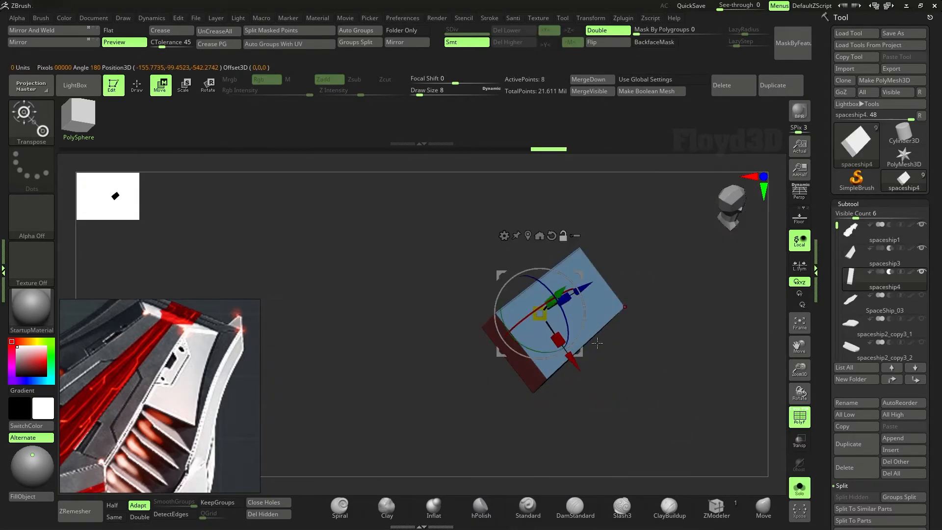
pyautogui.hotkey('shift', 's')
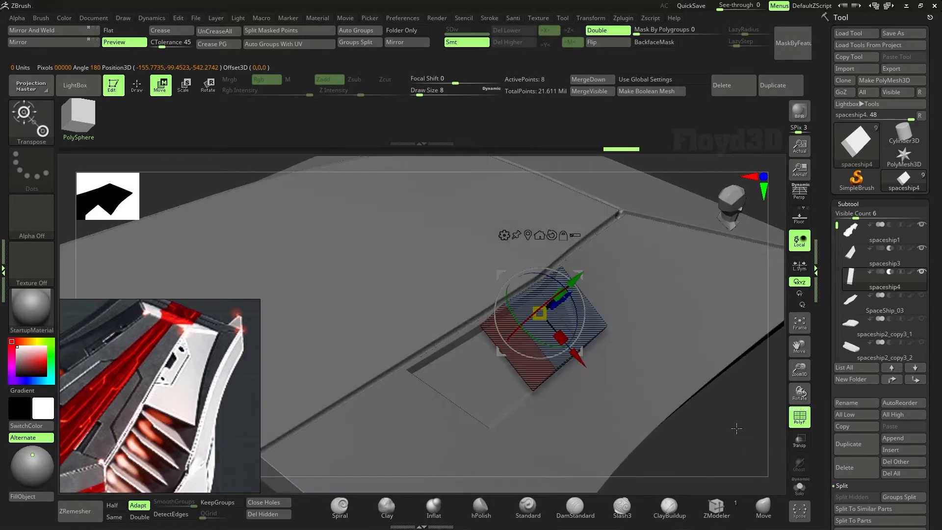
# - Turn off the polyframe and move cutter spaceship4 into the recess beside the panel line
pyautogui.hotkey('shift', 'f')
pyautogui.keyDown('alt'); pyautogui.moveTo(744, 425); pyautogui.dragTo(877, 470); pyautogui.keyUp('alt')
pyautogui.moveTo(556, 303); pyautogui.dragTo(550, 308)
pyautogui.moveTo(744, 435); pyautogui.dragTo(703, 382)
pyautogui.moveTo(530, 390); pyautogui.dragTo(528, 388)
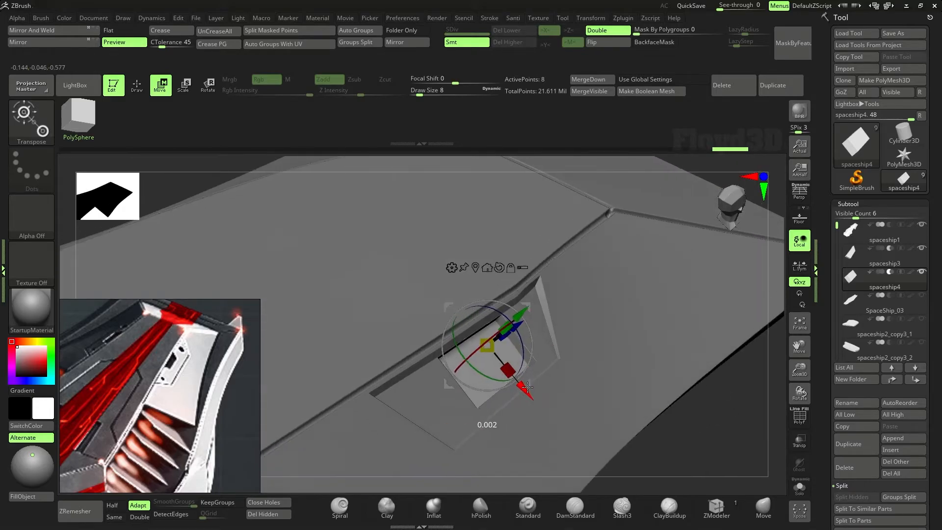
pyautogui.moveTo(717, 430)
pyautogui.mouseDown()
pyautogui.moveTo(703, 428)
pyautogui.moveTo(719, 422)
pyautogui.mouseUp()
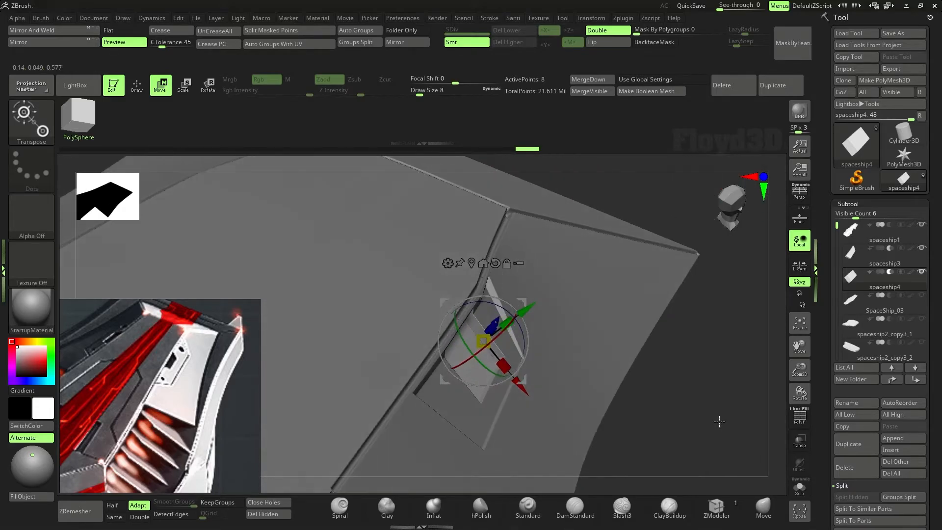
# - Nudge cutter spaceship4 along its local axes to seat it in the recess beside the panel line, checking its shape in isolation
pyautogui.click(798, 487)
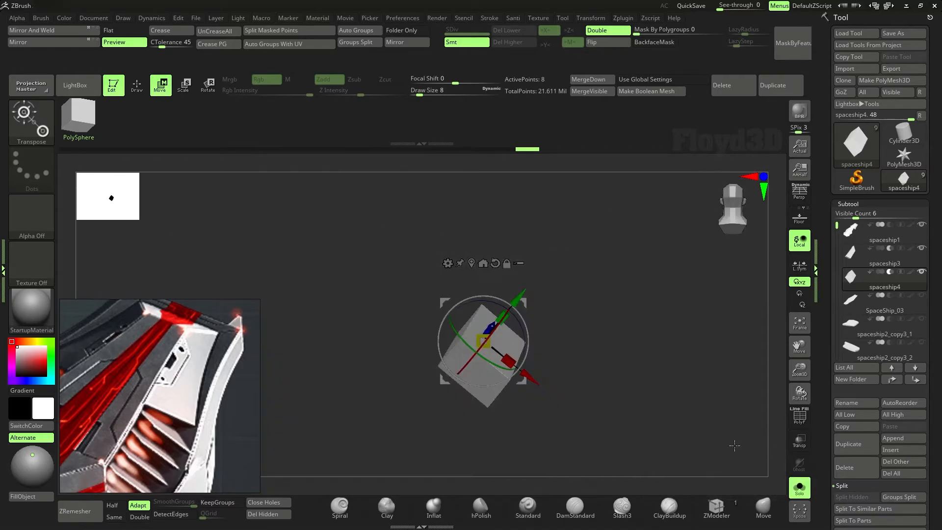
pyautogui.click(799, 489)
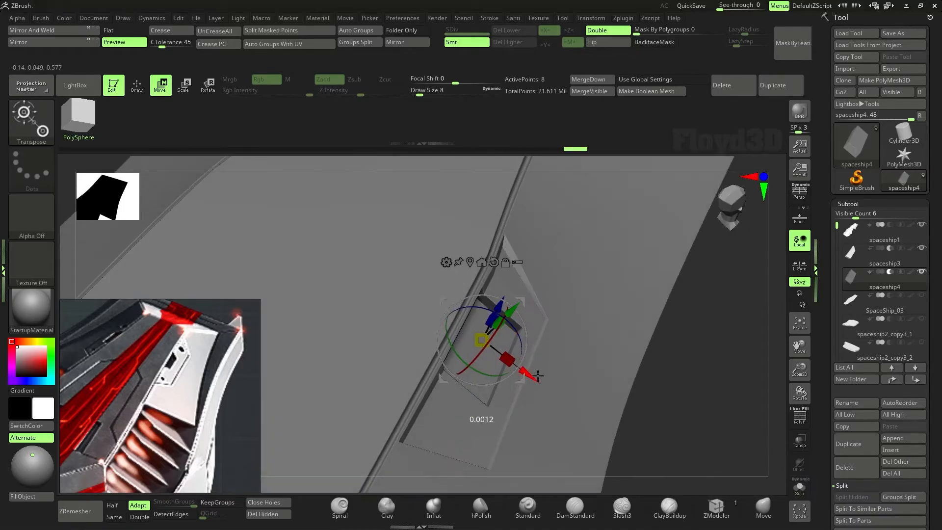
pyautogui.click(799, 487)
pyautogui.keyDown('shift'); pyautogui.moveTo(721, 412); pyautogui.dragTo(706, 398); pyautogui.keyUp('shift')
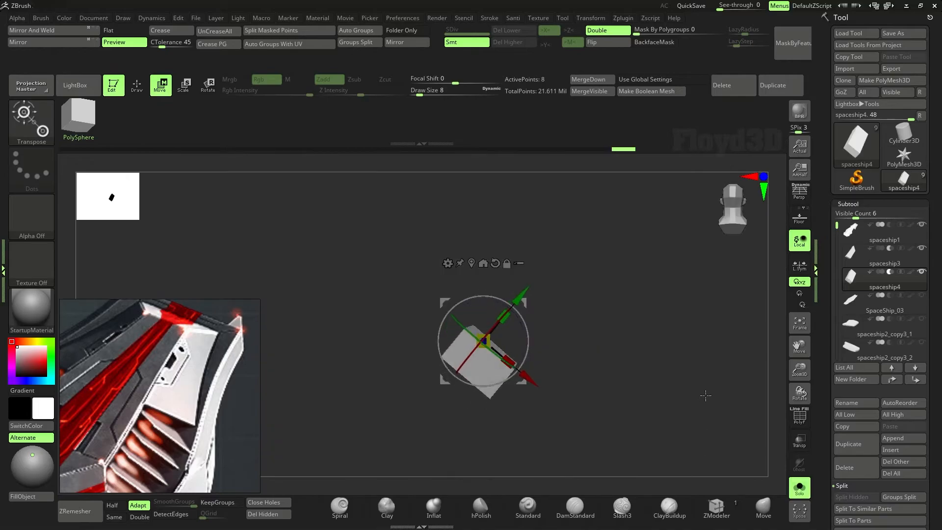
pyautogui.click(799, 488)
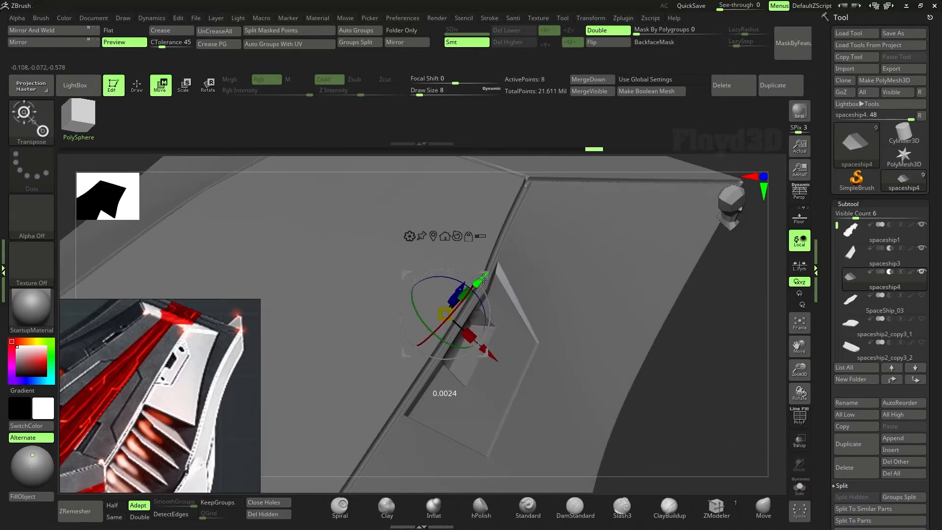
pyautogui.moveTo(683, 391); pyautogui.dragTo(507, 321)
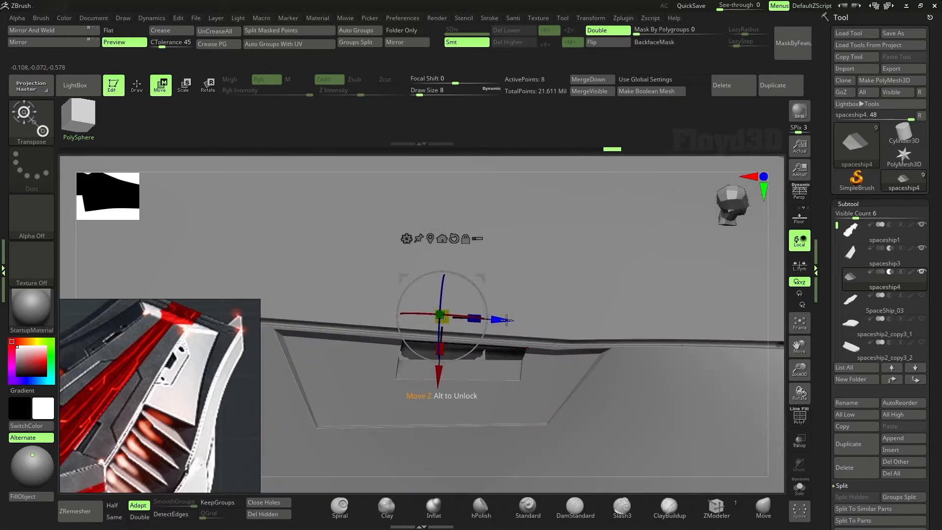
pyautogui.moveTo(783, 370); pyautogui.dragTo(625, 212)
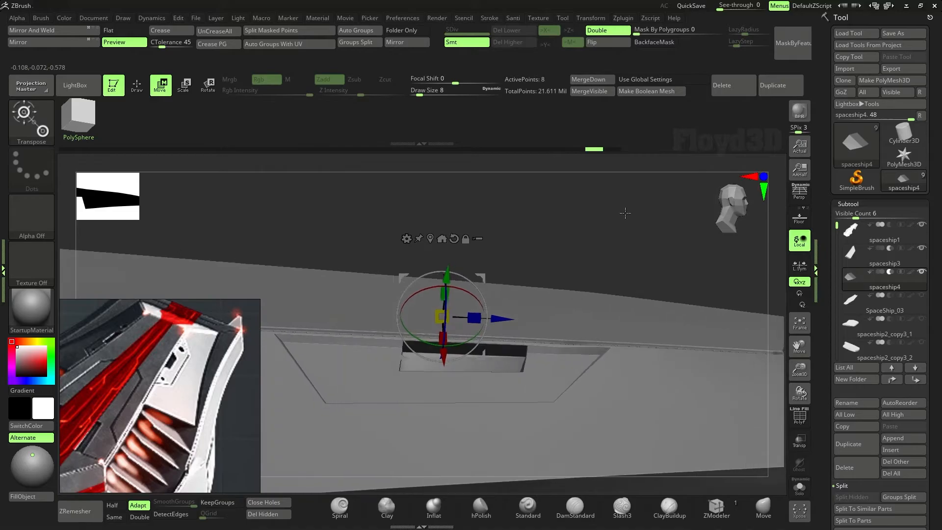
# - Isolate cutter spaceship4, mask one of its ends and realign its gizmo, clearing the mask when done
pyautogui.click(803, 492)
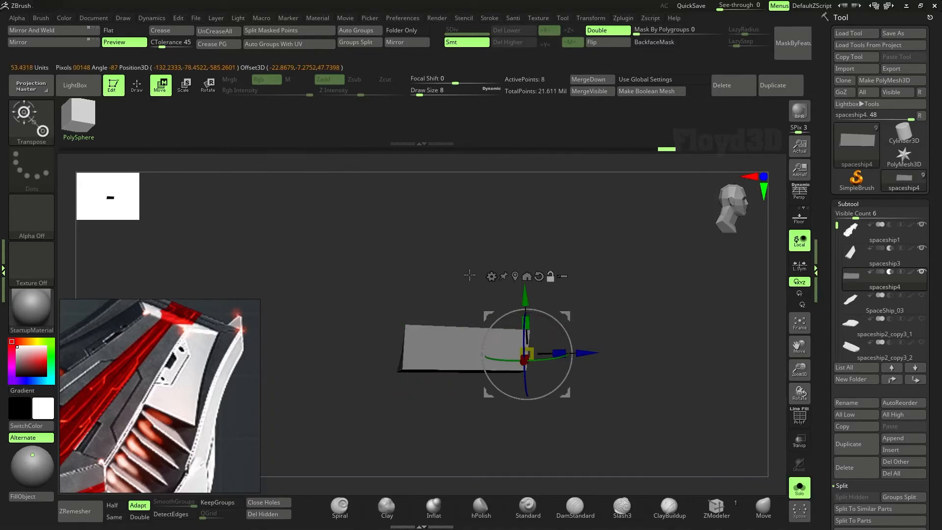
pyautogui.keyDown('ctrl'); pyautogui.moveTo(335, 279); pyautogui.dragTo(425, 402); pyautogui.keyUp('ctrl')
pyautogui.keyDown('ctrl'); pyautogui.moveTo(380, 285); pyautogui.dragTo(382, 288); pyautogui.keyUp('ctrl')
pyautogui.keyDown('alt'); pyautogui.click(538, 276); pyautogui.keyUp('alt')
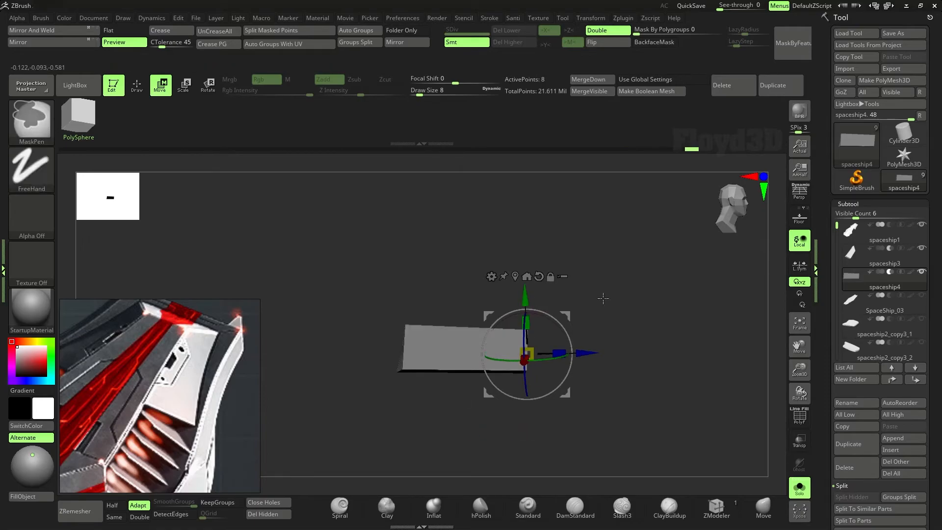
pyautogui.keyDown('ctrl'); pyautogui.moveTo(437, 407); pyautogui.dragTo(437, 407); pyautogui.keyUp('ctrl')
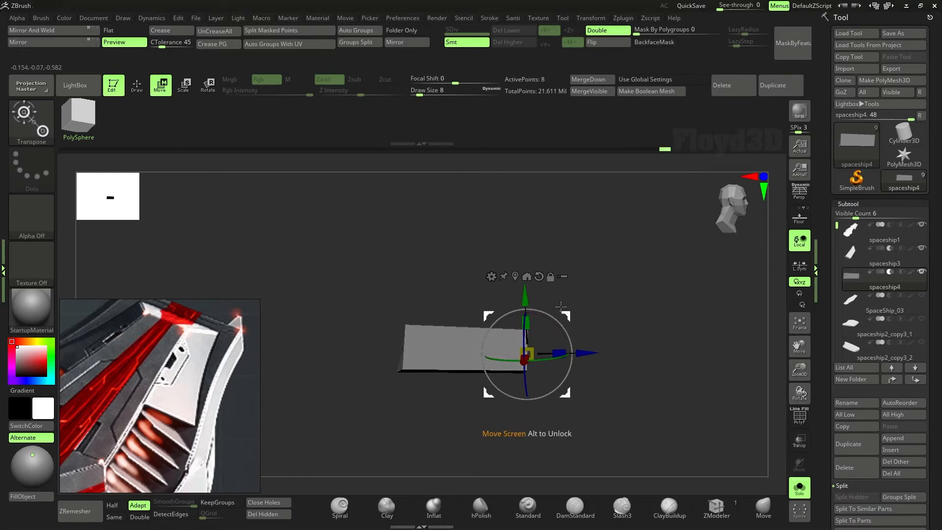
pyautogui.click(798, 489)
# - Select cutter PM3D_Cylinder3D1, check its cylinders in isolation and move them along the recess beside the slot
pyautogui.moveTo(623, 260); pyautogui.dragTo(622, 337, button='right')
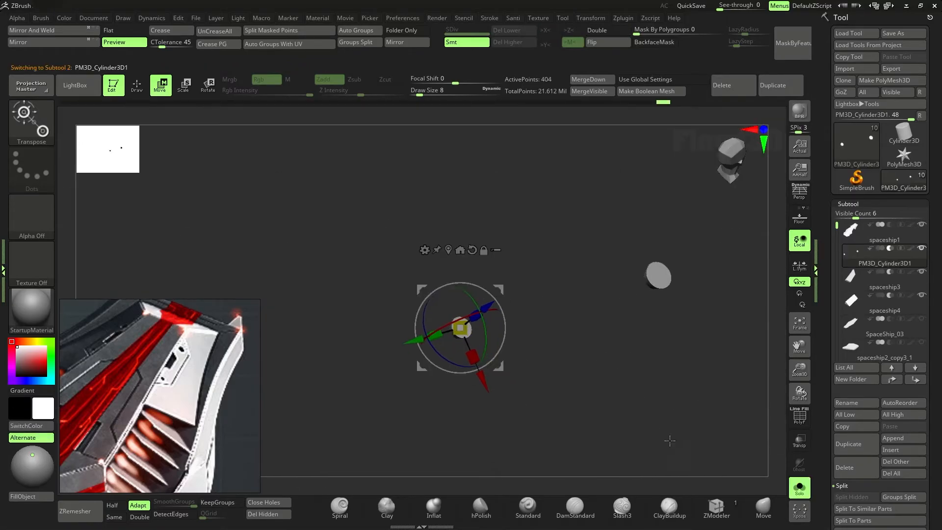
pyautogui.moveTo(689, 417); pyautogui.dragTo(649, 449, button='right')
pyautogui.press('q')
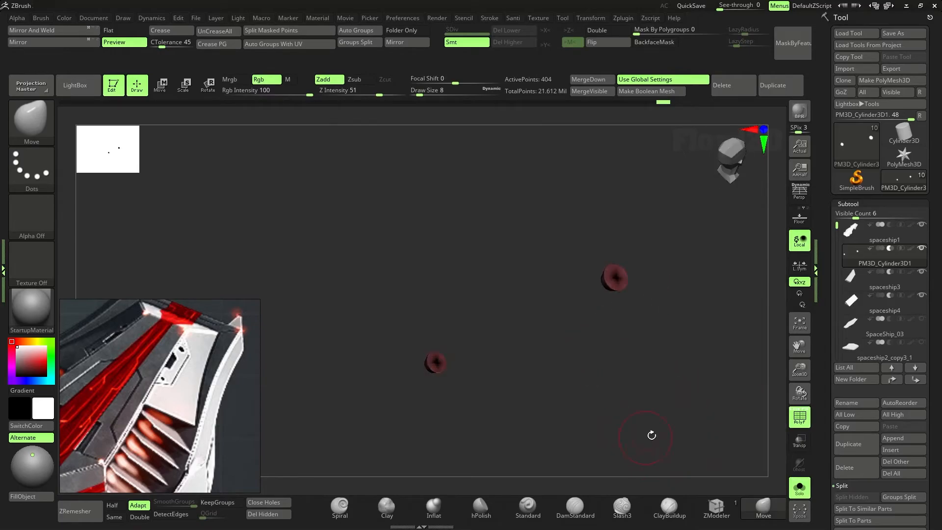
pyautogui.click(799, 489)
pyautogui.press('w')
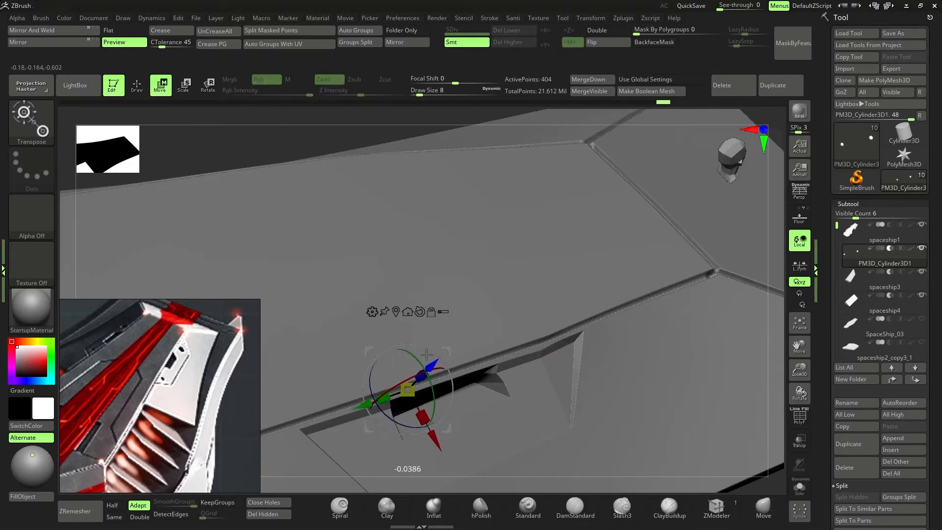
pyautogui.click(762, 508)
pyautogui.moveTo(765, 466)
pyautogui.keyDown('alt'); pyautogui.mouseDown(button='right')
pyautogui.moveTo(770, 387)
pyautogui.moveTo(654, 408)
pyautogui.moveTo(643, 400)
pyautogui.moveTo(655, 410)
pyautogui.moveTo(593, 418)
pyautogui.moveTo(665, 348)
pyautogui.moveTo(647, 332)
pyautogui.moveTo(638, 392)
pyautogui.moveTo(655, 435)
pyautogui.moveTo(616, 326)
pyautogui.moveTo(627, 313)
pyautogui.moveTo(616, 235)
pyautogui.moveTo(595, 236)
pyautogui.moveTo(633, 238)
pyautogui.moveTo(618, 252)
pyautogui.mouseUp(button='right'); pyautogui.keyUp('alt')
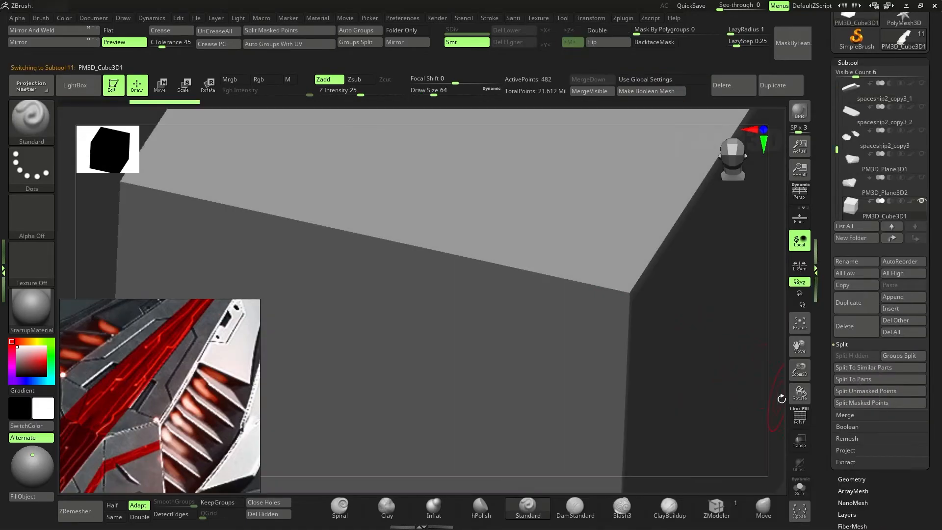
# - Frame the cube PM3D_Cube3D1 and reduce its divisions to two segments per side with the gizmo's primitive handles
pyautogui.press('f')
pyautogui.press('w')
pyautogui.click(385, 223)
pyautogui.click(467, 273)
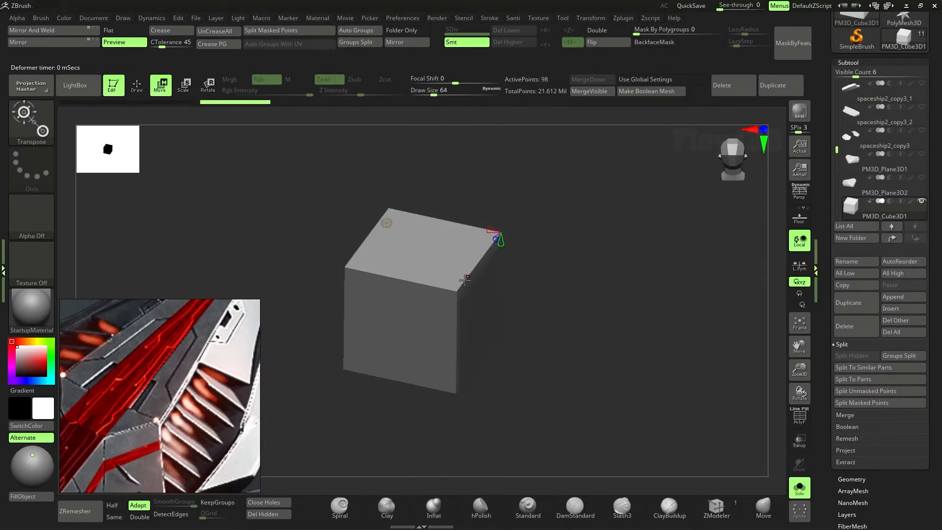
pyautogui.moveTo(467, 274); pyautogui.dragTo(600, 296, button='right')
pyautogui.hotkey('shift', 'f')
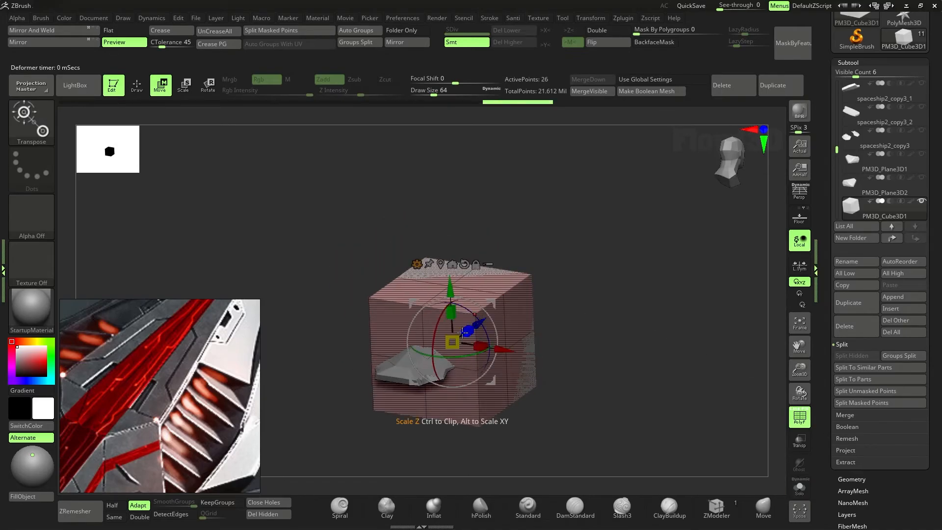
# - Move PM3D_Cube3D1 directly below SpaceShip_03 in the subtool order and set it to subtract
pyautogui.keyDown('ctrl'); pyautogui.moveTo(495, 324); pyautogui.dragTo(605, 384, button='right'); pyautogui.keyUp('ctrl')
pyautogui.hotkey('shift', 'f')
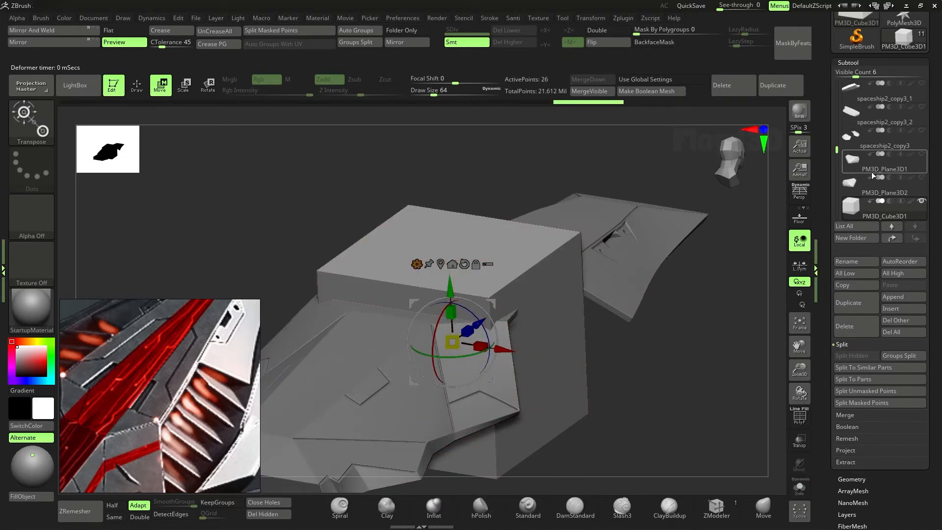
pyautogui.moveTo(853, 90); pyautogui.dragTo(853, 114)
pyautogui.click(889, 107)
# - Scale the cube down above the hull, tilt it about -5.3° to match the hull's slope and lower it towards the surface
pyautogui.moveTo(443, 166); pyautogui.dragTo(451, 149)
pyautogui.hotkey('shift', 'f')
pyautogui.moveTo(407, 191); pyautogui.dragTo(373, 197)
pyautogui.moveTo(687, 407); pyautogui.dragTo(580, 286, button='right')
pyautogui.moveTo(446, 142); pyautogui.dragTo(448, 202)
pyautogui.keyDown('ctrl'); pyautogui.moveTo(515, 202); pyautogui.dragTo(515, 253, button='right'); pyautogui.keyUp('ctrl')
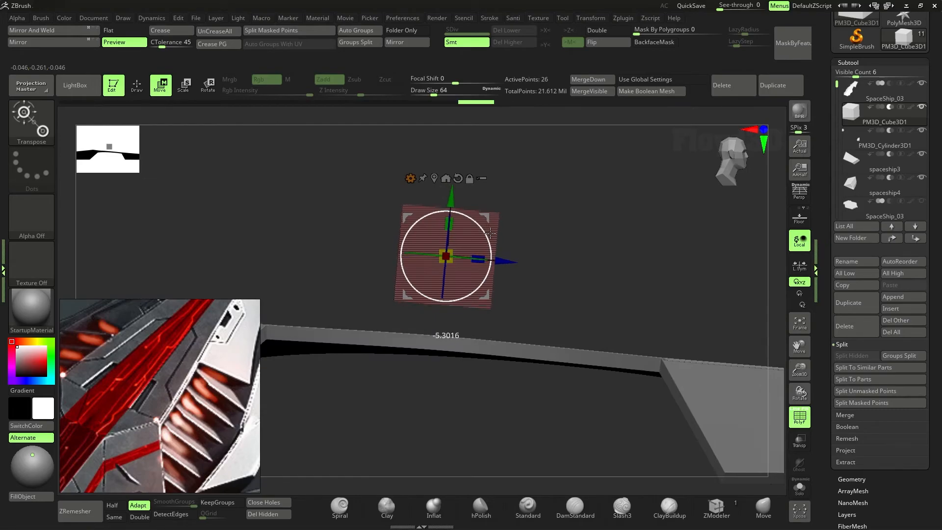
pyautogui.moveTo(451, 196); pyautogui.dragTo(449, 227)
pyautogui.hotkey('shift', 'f')
# - Place the cube on the hull surface, offset to one side of the centreline and close to the cross panel line
pyautogui.keyDown('alt'); pyautogui.moveTo(591, 280); pyautogui.dragTo(649, 278, button='right'); pyautogui.keyUp('alt')
pyautogui.hotkey('alt', 'b')
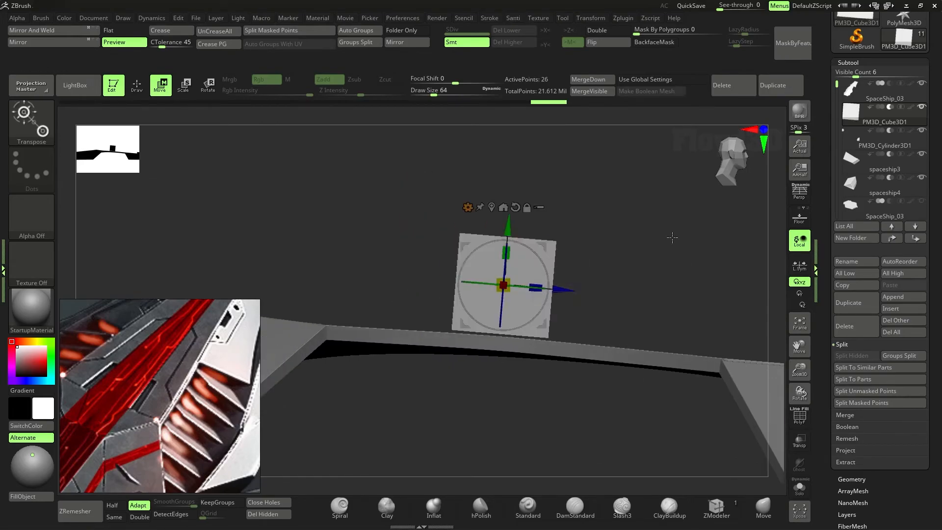
pyautogui.keyDown('ctrl'); pyautogui.moveTo(678, 249); pyautogui.dragTo(679, 296, button='right'); pyautogui.keyUp('ctrl')
pyautogui.moveTo(506, 235); pyautogui.dragTo(505, 242)
pyautogui.moveTo(657, 289); pyautogui.dragTo(703, 446, button='right')
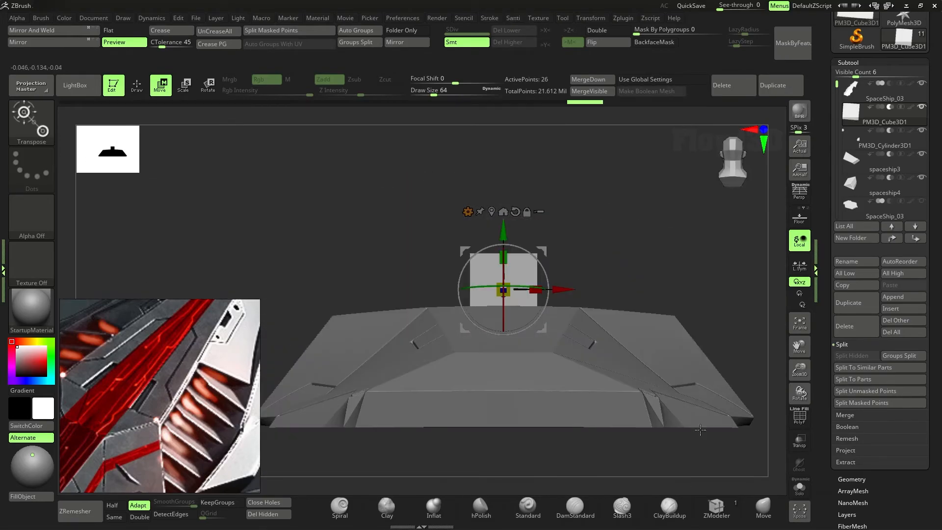
pyautogui.moveTo(565, 290); pyautogui.dragTo(605, 290)
pyautogui.moveTo(630, 239); pyautogui.dragTo(651, 356, button='right')
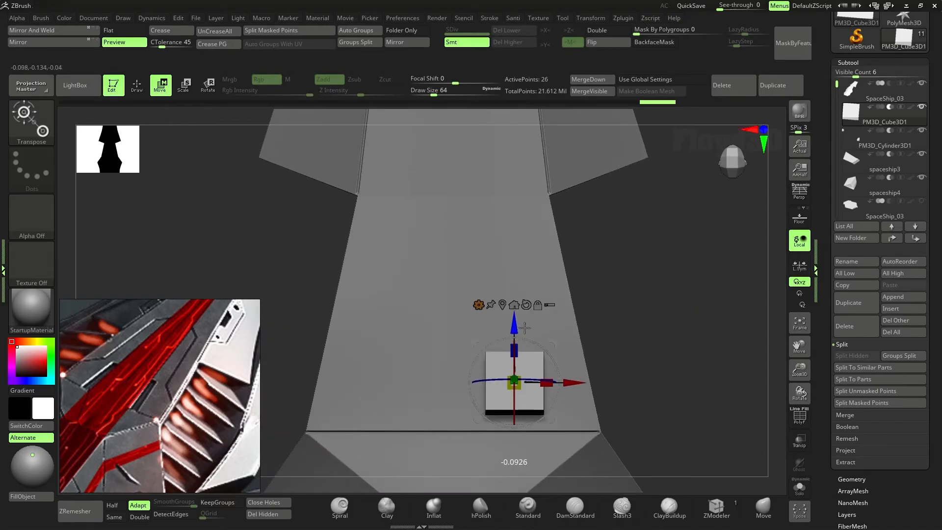
pyautogui.keyDown('alt'); pyautogui.moveTo(658, 417); pyautogui.dragTo(638, 390, button='right'); pyautogui.keyUp('alt')
# - Mask parts of the cube and move the unmasked sides to widen it towards the hull's outer edge and adjust its length
pyautogui.keyDown('ctrl'); pyautogui.moveTo(624, 418); pyautogui.dragTo(494, 307); pyautogui.keyUp('ctrl')
pyautogui.keyDown('ctrl'); pyautogui.click(589, 377); pyautogui.keyUp('ctrl')
pyautogui.moveTo(560, 372); pyautogui.dragTo(683, 378)
pyautogui.keyDown('ctrl'); pyautogui.moveTo(652, 409); pyautogui.dragTo(432, 371); pyautogui.keyUp('ctrl')
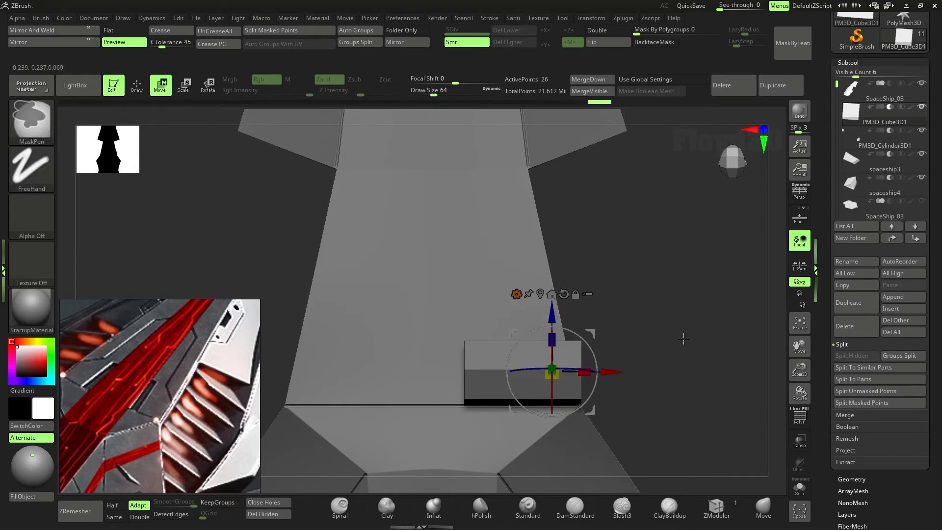
pyautogui.moveTo(552, 314); pyautogui.dragTo(552, 283)
pyautogui.keyDown('ctrl'); pyautogui.moveTo(671, 358); pyautogui.dragTo(689, 373); pyautogui.keyUp('ctrl')
# - Sink the block into the hull surface so it cuts a shallow recess, checking it in isolation with its polyframe
pyautogui.moveTo(682, 353); pyautogui.dragTo(559, 290, button='right')
pyautogui.press('space')
pyautogui.click(749, 364)
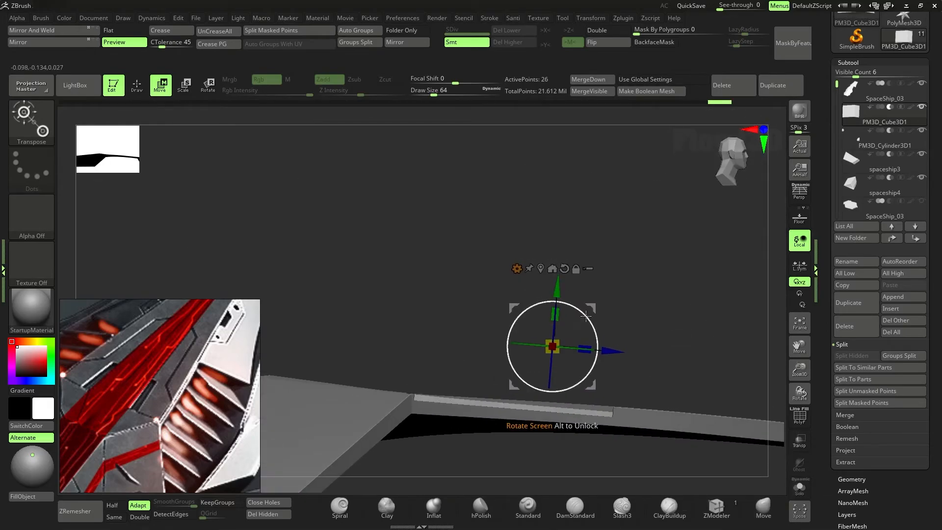
pyautogui.moveTo(612, 349); pyautogui.dragTo(716, 372, button='right')
pyautogui.click(800, 487)
pyautogui.hotkey('shift', 'f')
pyautogui.keyDown('shift'); pyautogui.moveTo(696, 410); pyautogui.dragTo(696, 393, button='right'); pyautogui.keyUp('shift')
pyautogui.click(800, 487)
pyautogui.moveTo(717, 362)
pyautogui.keyDown('alt'); pyautogui.mouseDown(button='right')
pyautogui.moveTo(703, 385)
pyautogui.moveTo(681, 372)
pyautogui.moveTo(704, 362)
pyautogui.moveTo(706, 393)
pyautogui.mouseUp(button='right'); pyautogui.keyUp('alt')
pyautogui.hotkey('shift', 'f')
pyautogui.click(799, 487)
pyautogui.hotkey('shift', 'f')
# - Extrude the block's narrow inner face with ZModeler QMesh to form an L-shaped cutter along the hull
pyautogui.click(717, 506)
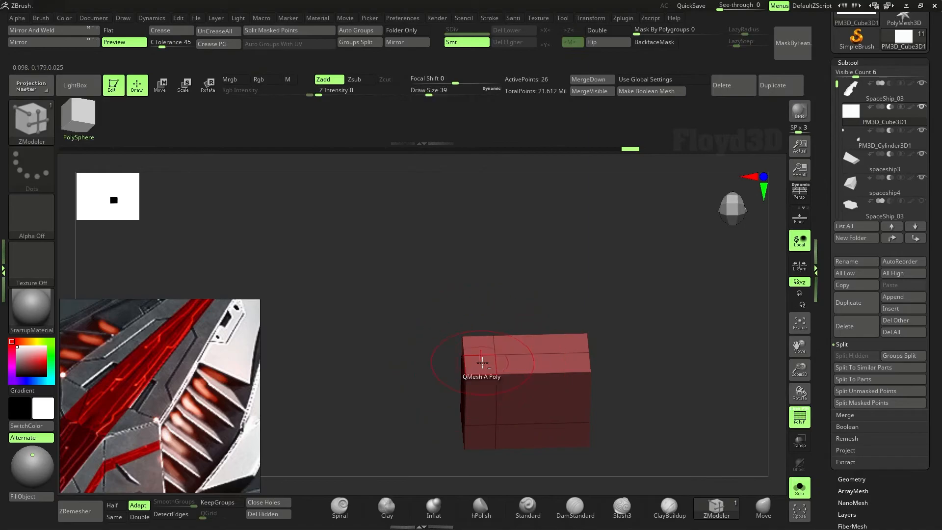
pyautogui.moveTo(482, 362); pyautogui.dragTo(483, 265)
pyautogui.keyDown('shift'); pyautogui.moveTo(588, 294); pyautogui.dragTo(658, 290, button='right'); pyautogui.keyUp('shift')
pyautogui.click(799, 487)
pyautogui.keyDown('ctrl'); pyautogui.moveTo(665, 368); pyautogui.dragTo(678, 389, button='right'); pyautogui.keyUp('ctrl')
pyautogui.keyDown('shift'); pyautogui.moveTo(687, 427); pyautogui.dragTo(656, 396, button='right'); pyautogui.keyUp('shift')
pyautogui.click(800, 487)
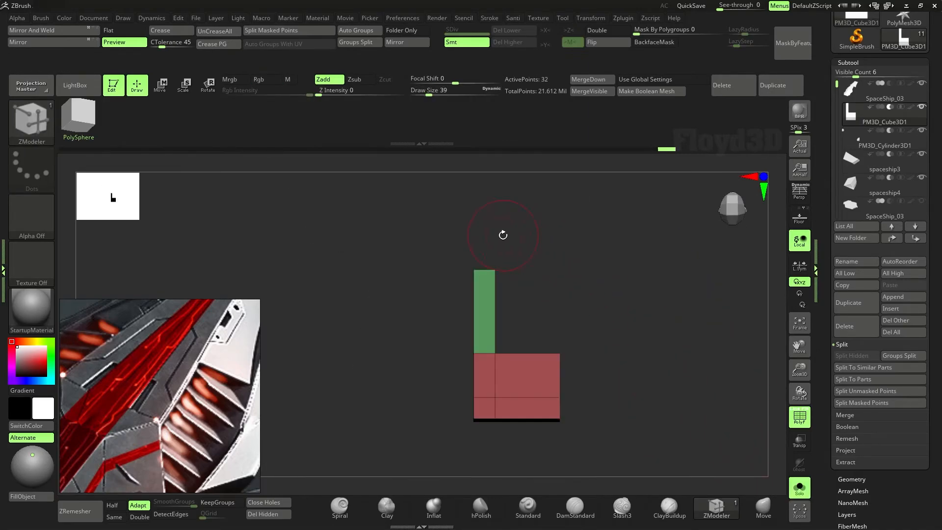
# - Mask part of the L-shaped cutter and widen its arm towards the hull's outer edge, with the polyframe off
pyautogui.keyDown('ctrl'); pyautogui.moveTo(517, 242); pyautogui.dragTo(505, 332); pyautogui.keyUp('ctrl')
pyautogui.press('w')
pyautogui.click(800, 487)
pyautogui.moveTo(706, 422); pyautogui.dragTo(498, 249, button='right')
pyautogui.click(798, 417)
pyautogui.moveTo(655, 268)
pyautogui.mouseDown(button='right')
pyautogui.moveTo(575, 466)
pyautogui.moveTo(530, 442)
pyautogui.moveTo(485, 441)
pyautogui.moveTo(526, 450)
pyautogui.mouseUp(button='right')
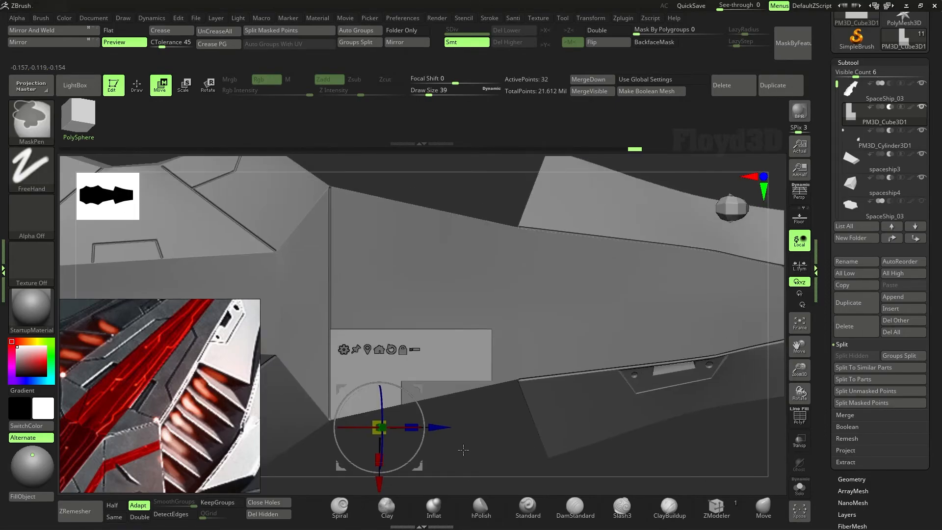
# - Taper the end of the cutter's arm, lengthen it along the hull's edge and adjust its height on the surface
pyautogui.hotkey('shift', 'f')
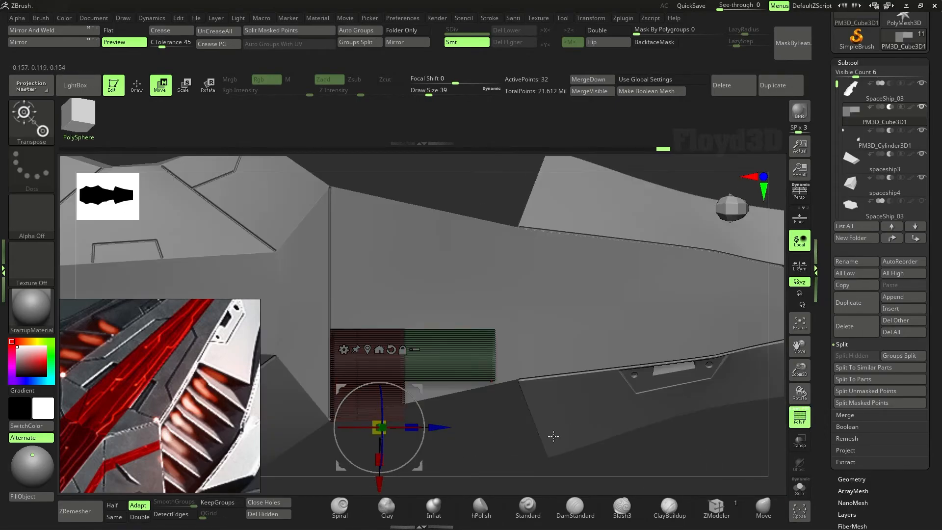
pyautogui.hotkey('shift', 'f')
pyautogui.moveTo(386, 479); pyautogui.dragTo(386, 463)
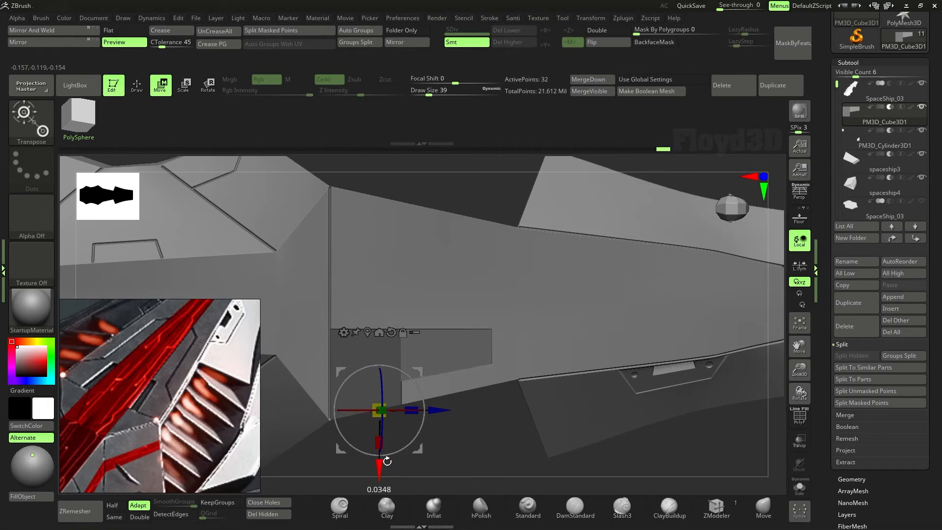
pyautogui.moveTo(440, 411); pyautogui.dragTo(570, 401)
pyautogui.moveTo(569, 400); pyautogui.dragTo(623, 334, button='right')
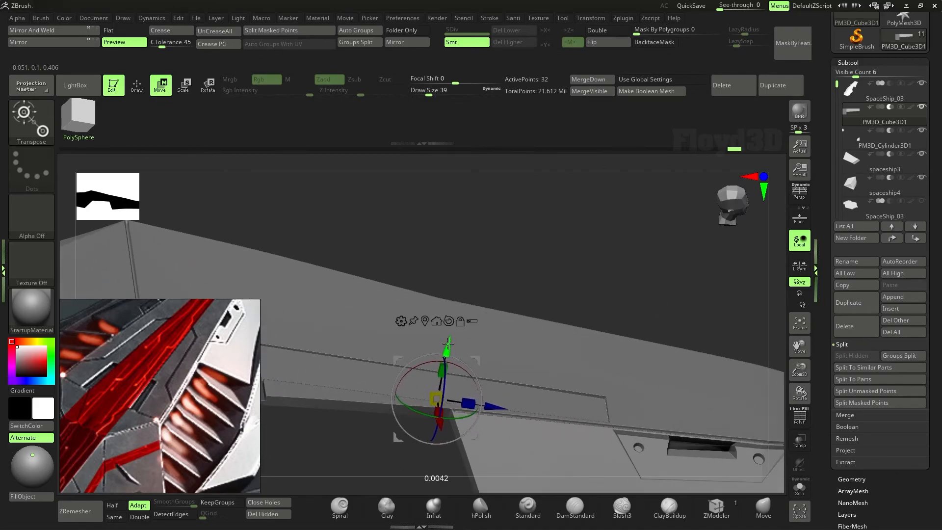
pyautogui.keyDown('shift'); pyautogui.moveTo(529, 325); pyautogui.dragTo(528, 442, button='right'); pyautogui.keyUp('shift')
# - Mask the block part of the cutter and narrow the arm slightly away from the hull's outer edge, clearing the mask when done
pyautogui.keyDown('ctrl'); pyautogui.moveTo(486, 460); pyautogui.dragTo(671, 307); pyautogui.keyUp('ctrl')
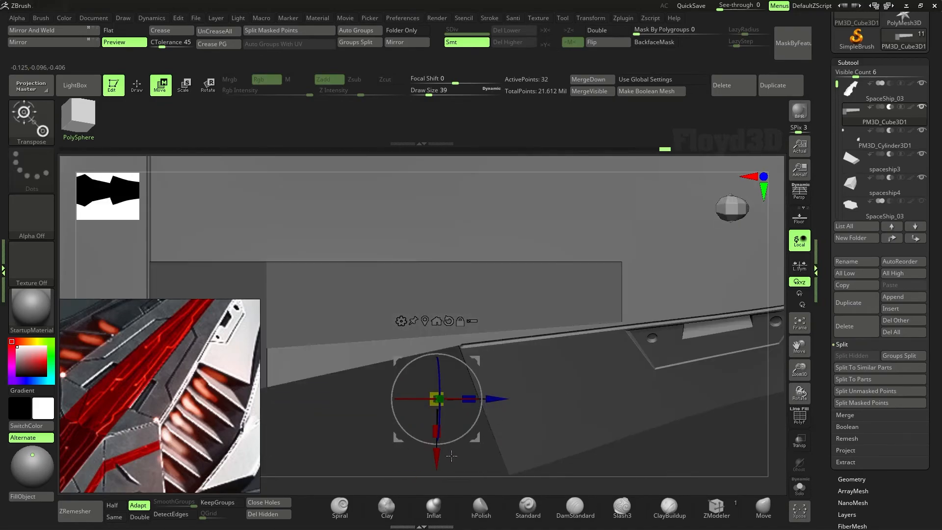
pyautogui.moveTo(446, 456); pyautogui.dragTo(445, 445)
pyautogui.keyDown('ctrl'); pyautogui.moveTo(387, 444); pyautogui.dragTo(364, 438); pyautogui.keyUp('ctrl')
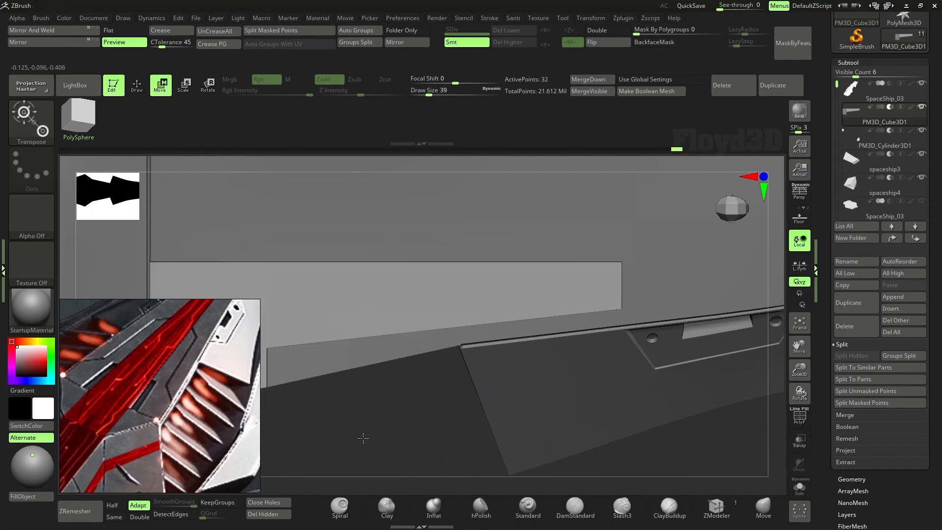
# - Mask around the arm's tip and inner corner and shift their points lengthwise to slant both edges of the cutter
pyautogui.keyDown('ctrl'); pyautogui.moveTo(364, 437); pyautogui.dragTo(442, 445, button='right'); pyautogui.keyUp('ctrl')
pyautogui.moveTo(526, 456)
pyautogui.keyDown('ctrl'); pyautogui.mouseDown()
pyautogui.moveTo(702, 318)
pyautogui.moveTo(522, 457)
pyautogui.mouseUp(); pyautogui.keyUp('ctrl')
pyautogui.keyDown('ctrl'); pyautogui.click(591, 427); pyautogui.keyUp('ctrl')
pyautogui.keyDown('ctrl'); pyautogui.moveTo(405, 438); pyautogui.dragTo(427, 447); pyautogui.keyUp('ctrl')
pyautogui.keyDown('ctrl'); pyautogui.moveTo(701, 442); pyautogui.dragTo(624, 331); pyautogui.keyUp('ctrl')
pyautogui.keyDown('ctrl'); pyautogui.click(608, 427); pyautogui.keyUp('ctrl')
pyautogui.moveTo(590, 402); pyautogui.dragTo(578, 403)
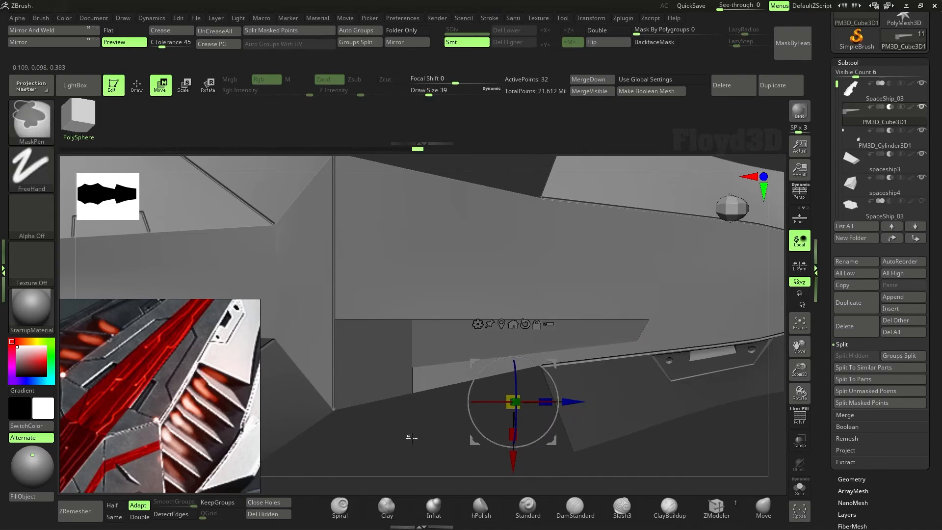
pyautogui.moveTo(577, 402); pyautogui.dragTo(593, 402)
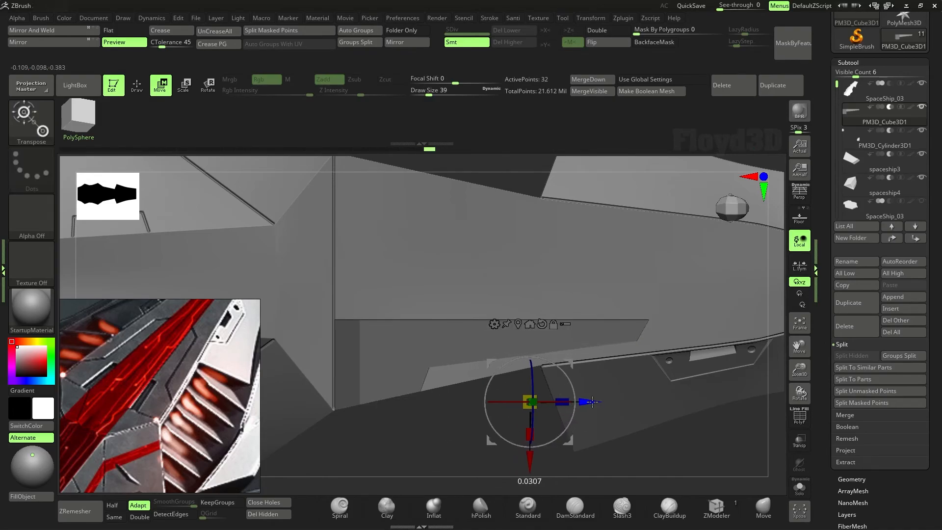
pyautogui.keyDown('ctrl'); pyautogui.moveTo(432, 452); pyautogui.dragTo(458, 360); pyautogui.keyUp('ctrl')
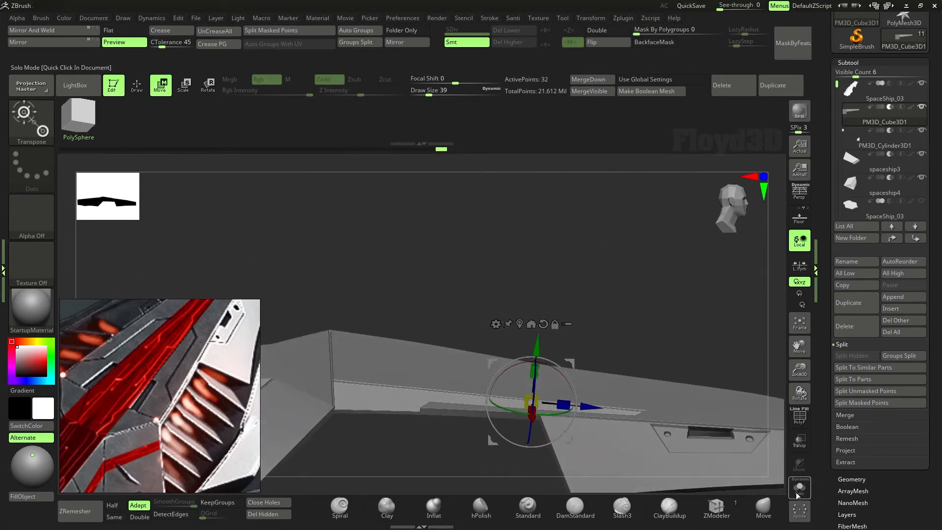
# - Isolate the L-shaped cutter with its polyframe shown and use ZModeler to add a beveled rim around its flat side
pyautogui.click(799, 487)
pyautogui.hotkey('shift', 'f')
pyautogui.moveTo(491, 478)
pyautogui.keyDown('alt'); pyautogui.mouseDown()
pyautogui.moveTo(477, 448)
pyautogui.moveTo(497, 486)
pyautogui.mouseUp(); pyautogui.keyUp('alt')
pyautogui.click(716, 508)
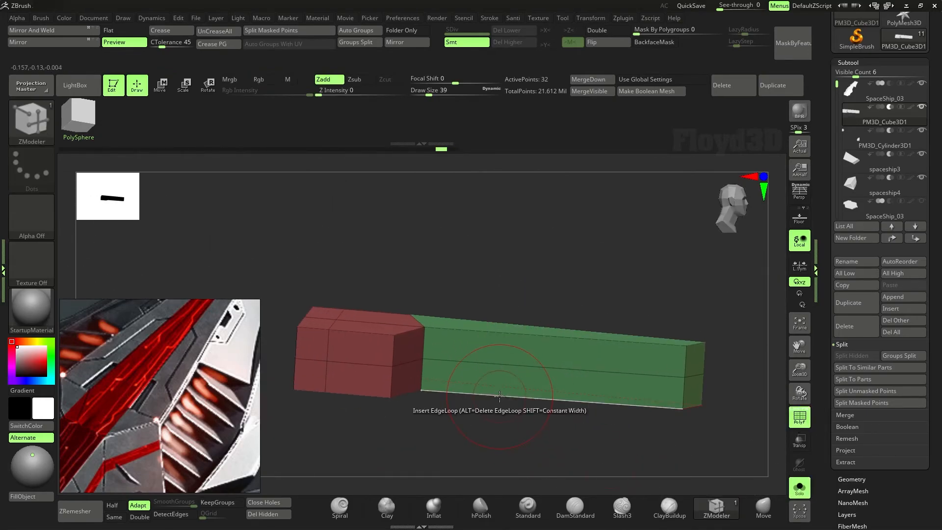
pyautogui.press('space')
pyautogui.click(385, 221)
pyautogui.moveTo(494, 438); pyautogui.dragTo(416, 385)
pyautogui.press('space')
pyautogui.click(460, 337)
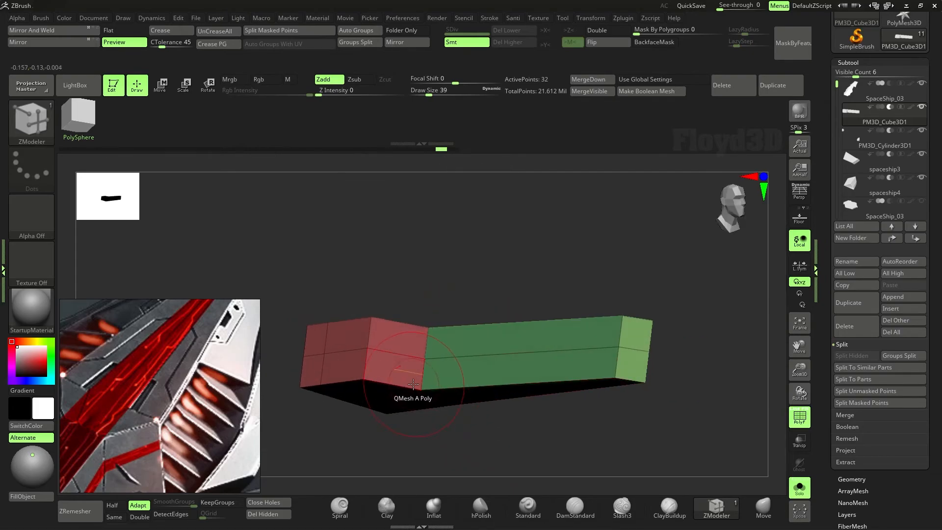
pyautogui.moveTo(441, 427); pyautogui.dragTo(520, 461)
# - Check the cutter against the hull and refine the rim at its inner corner with the Move brush at draw size 7
pyautogui.click(799, 487)
pyautogui.hotkey('shift', 'f')
pyautogui.moveTo(620, 212); pyautogui.dragTo(586, 432)
pyautogui.press('w')
pyautogui.moveTo(430, 445)
pyautogui.mouseDown()
pyautogui.moveTo(412, 410)
pyautogui.moveTo(443, 327)
pyautogui.moveTo(378, 416)
pyautogui.moveTo(557, 419)
pyautogui.moveTo(490, 345)
pyautogui.mouseUp()
pyautogui.click(799, 488)
pyautogui.click(799, 419)
pyautogui.press('q')
pyautogui.press('s')
pyautogui.moveTo(492, 348); pyautogui.dragTo(542, 301)
pyautogui.moveTo(623, 300); pyautogui.dragTo(505, 355)
pyautogui.moveTo(344, 336); pyautogui.dragTo(466, 357)
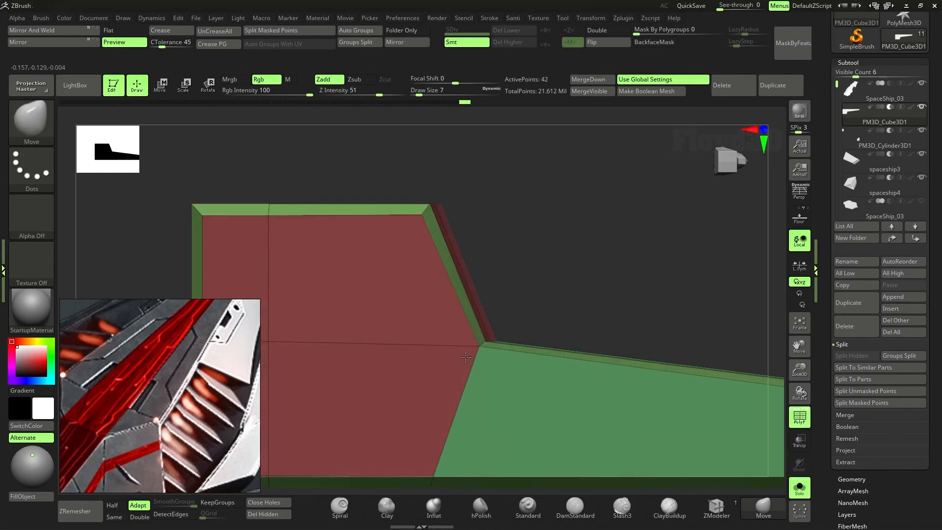
pyautogui.keyDown('alt'); pyautogui.moveTo(625, 286); pyautogui.dragTo(537, 363); pyautogui.keyUp('alt')
pyautogui.hotkey('alt', 's')
pyautogui.moveTo(599, 187); pyautogui.dragTo(584, 407)
pyautogui.hotkey('shift', 'f')
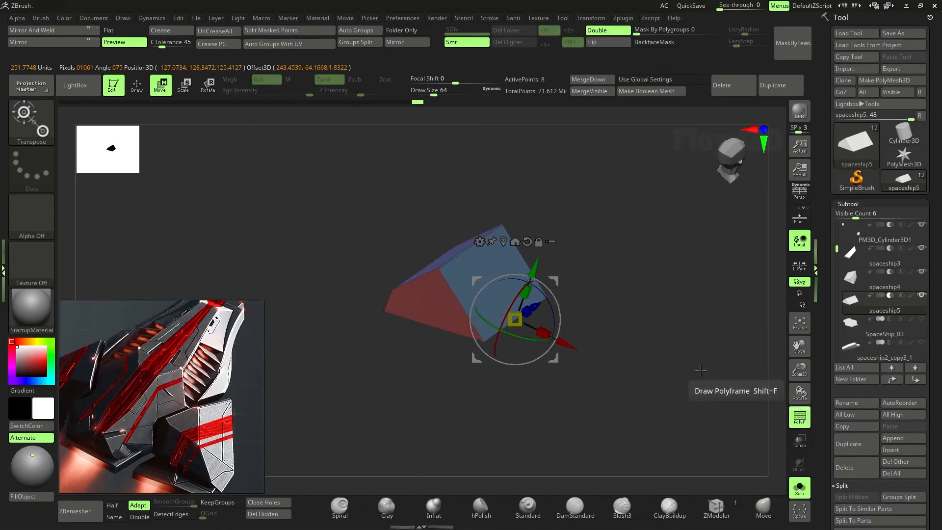
# - Mask part of the wedge-shaped cutter beside the centre panel line and shift its unmasked side, with the polyframe off
pyautogui.click(799, 487)
pyautogui.moveTo(707, 330); pyautogui.dragTo(734, 346)
pyautogui.click(799, 423)
pyautogui.moveTo(740, 383); pyautogui.dragTo(679, 366)
pyautogui.click(796, 488)
pyautogui.keyDown('ctrl'); pyautogui.moveTo(382, 235); pyautogui.dragTo(429, 399); pyautogui.keyUp('ctrl')
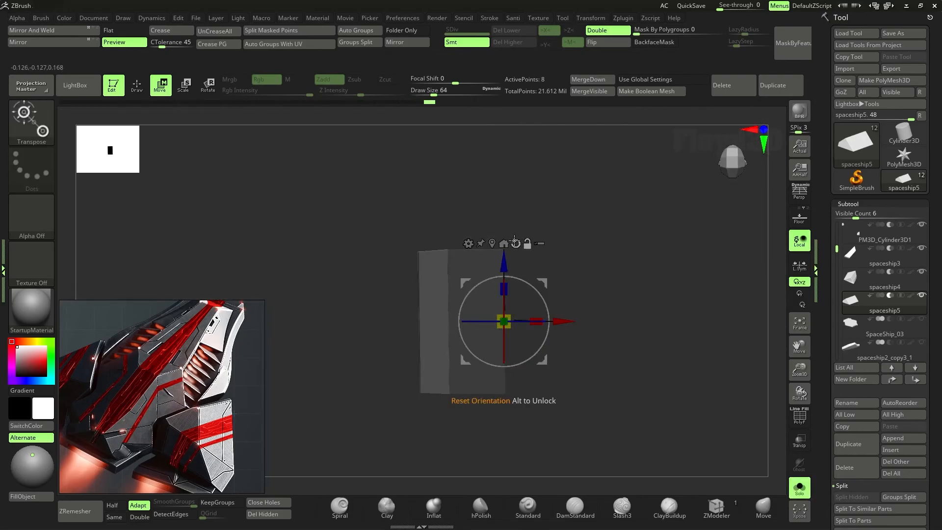
pyautogui.moveTo(685, 365); pyautogui.dragTo(698, 269)
pyautogui.moveTo(410, 295); pyautogui.dragTo(407, 286)
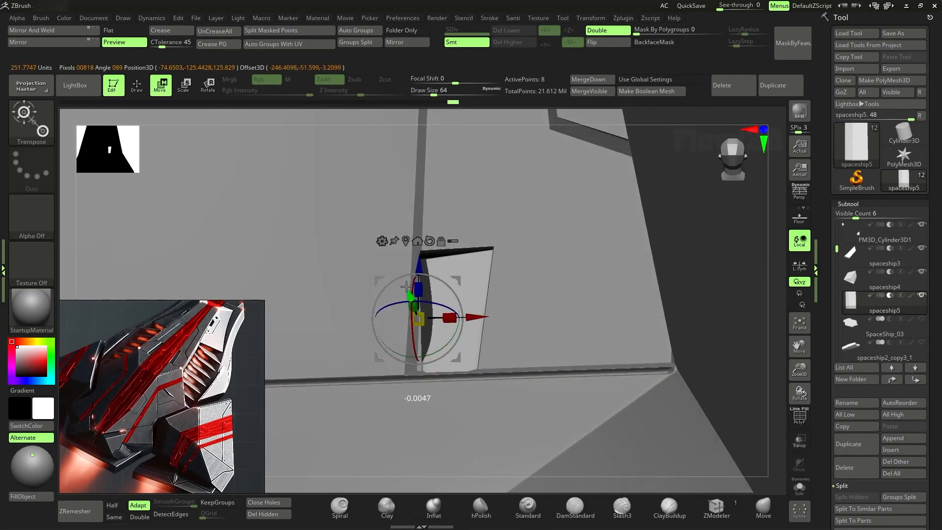
# - Adjust the height of the wedge cutter's inner edge so it fits the recess along the panel line
pyautogui.moveTo(700, 283); pyautogui.dragTo(691, 287)
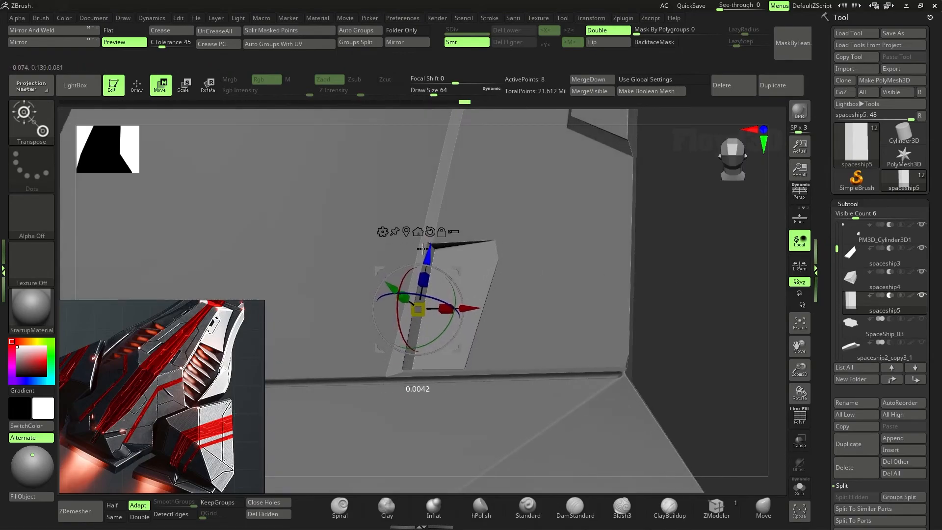
pyautogui.moveTo(482, 251); pyautogui.dragTo(604, 276)
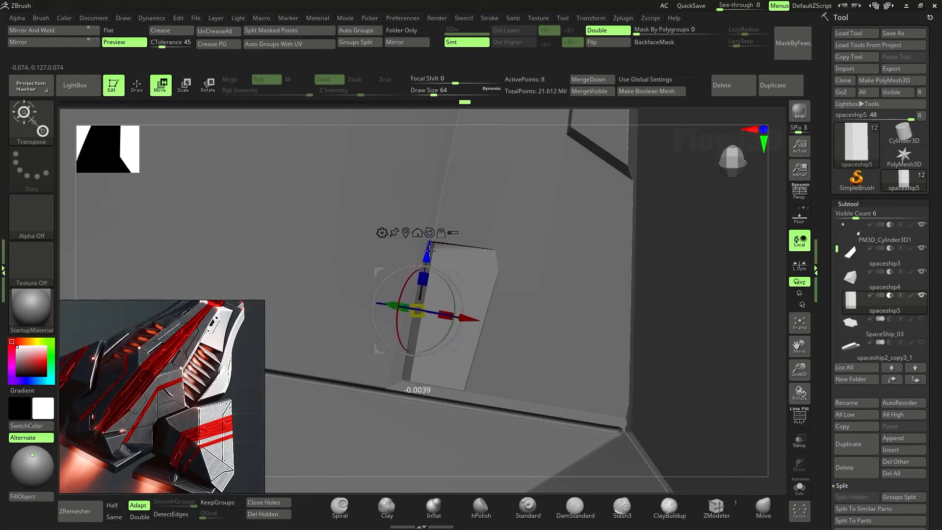
pyautogui.moveTo(710, 284); pyautogui.dragTo(663, 363)
pyautogui.moveTo(737, 374); pyautogui.dragTo(662, 259)
pyautogui.moveTo(658, 346); pyautogui.dragTo(709, 315)
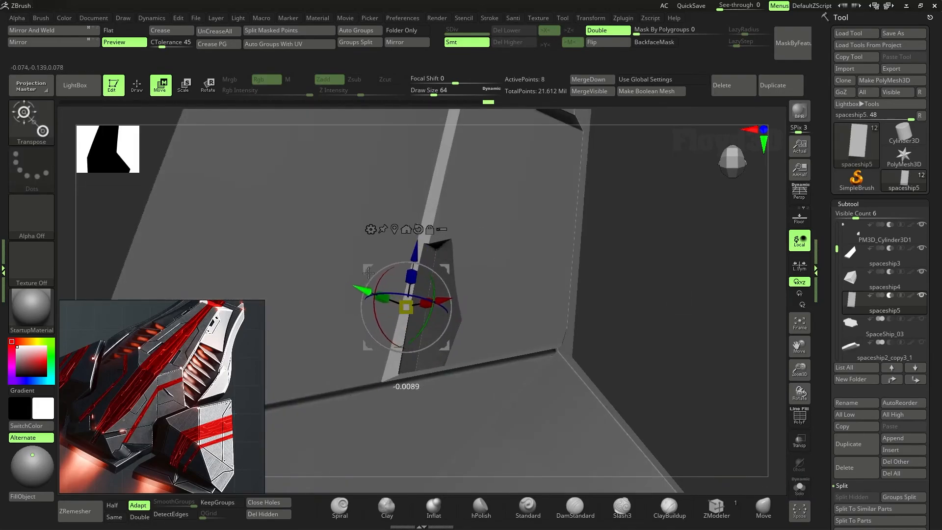
pyautogui.keyDown('shift'); pyautogui.moveTo(624, 247); pyautogui.dragTo(693, 259); pyautogui.keyUp('shift')
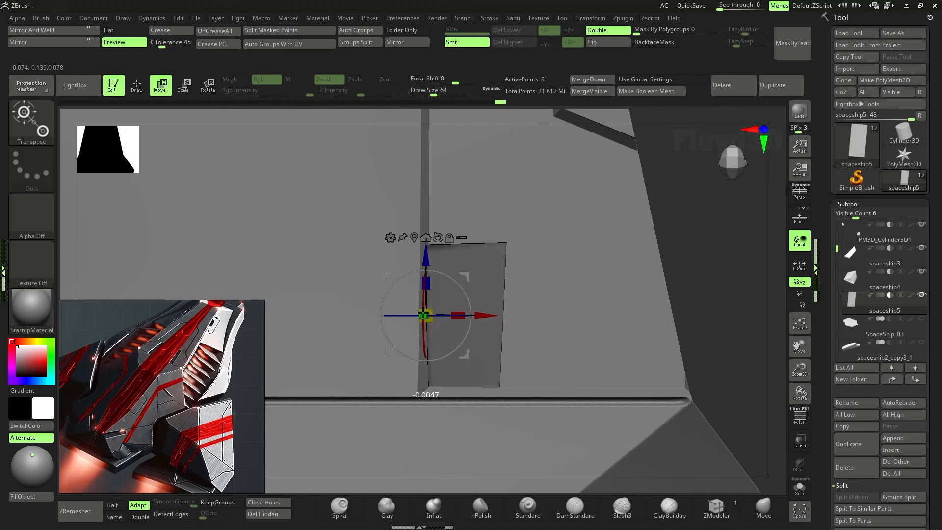
# - Narrow the wedge cutter towards the centre panel line, shift its edge lengthwise and mask it for a check in isolation
pyautogui.moveTo(747, 251); pyautogui.dragTo(728, 251)
pyautogui.moveTo(406, 314); pyautogui.dragTo(414, 311)
pyautogui.moveTo(738, 241)
pyautogui.mouseDown()
pyautogui.moveTo(692, 284)
pyautogui.moveTo(665, 261)
pyautogui.moveTo(674, 271)
pyautogui.moveTo(654, 274)
pyautogui.mouseUp()
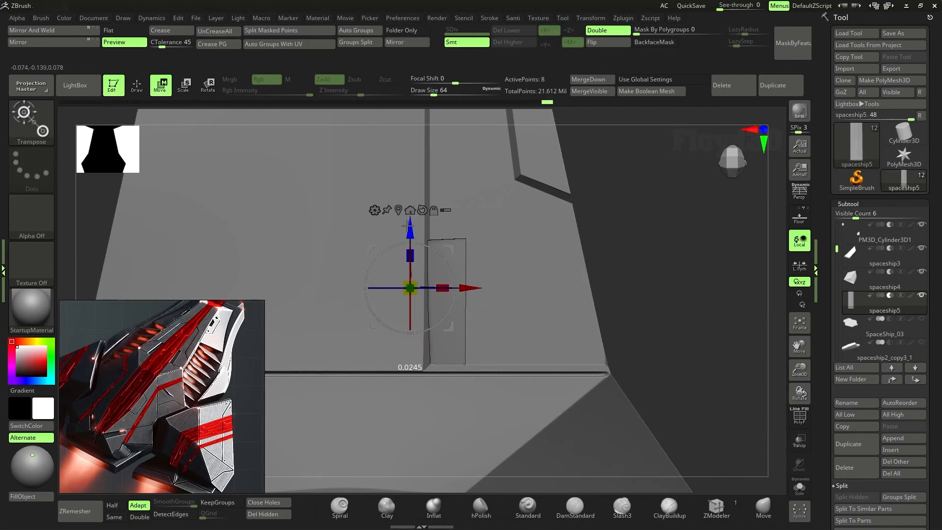
pyautogui.keyDown('ctrl'); pyautogui.moveTo(670, 210); pyautogui.dragTo(417, 418); pyautogui.keyUp('ctrl')
pyautogui.moveTo(669, 292)
pyautogui.mouseDown()
pyautogui.moveTo(658, 284)
pyautogui.moveTo(686, 299)
pyautogui.moveTo(651, 266)
pyautogui.moveTo(676, 275)
pyautogui.mouseUp()
pyautogui.click(799, 487)
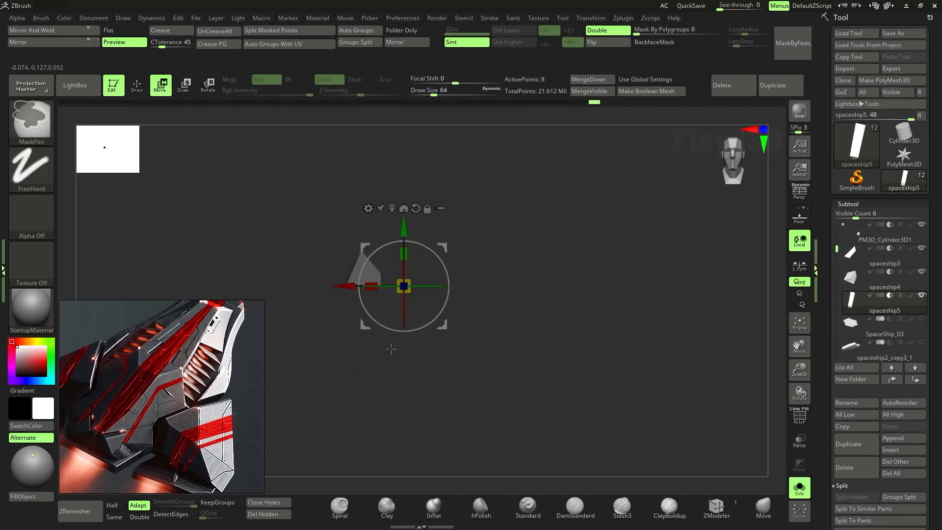
# - Show the hull again, select the L-shaped cutter, and try masking around its inner corner, undoing the attempt
pyautogui.click(799, 487)
pyautogui.moveTo(686, 288); pyautogui.dragTo(458, 290)
pyautogui.moveTo(671, 288)
pyautogui.mouseDown()
pyautogui.moveTo(648, 280)
pyautogui.moveTo(656, 276)
pyautogui.moveTo(604, 304)
pyautogui.moveTo(610, 298)
pyautogui.moveTo(595, 275)
pyautogui.moveTo(605, 310)
pyautogui.moveTo(630, 326)
pyautogui.moveTo(595, 278)
pyautogui.moveTo(608, 326)
pyautogui.moveTo(605, 304)
pyautogui.mouseUp()
pyautogui.keyDown('alt'); pyautogui.moveTo(605, 304); pyautogui.dragTo(607, 353); pyautogui.keyUp('alt')
pyautogui.moveTo(653, 309); pyautogui.dragTo(579, 311)
pyautogui.keyDown('alt'); pyautogui.click(456, 315); pyautogui.keyUp('alt')
pyautogui.keyDown('ctrl'); pyautogui.moveTo(560, 249); pyautogui.dragTo(429, 313); pyautogui.keyUp('ctrl')
pyautogui.hotkey('ctrl', 'z')
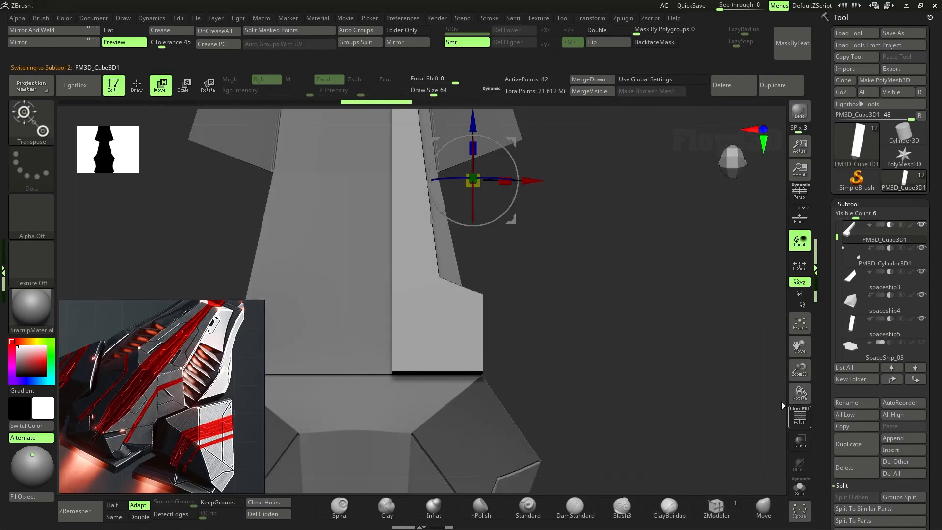
# - Shift the L-shaped cutter's points lengthwise along the hull's outer edge, checking and resetting its mask in isolation
pyautogui.click(798, 418)
pyautogui.press('space')
pyautogui.click(634, 506)
pyautogui.hotkey('shift', 'f')
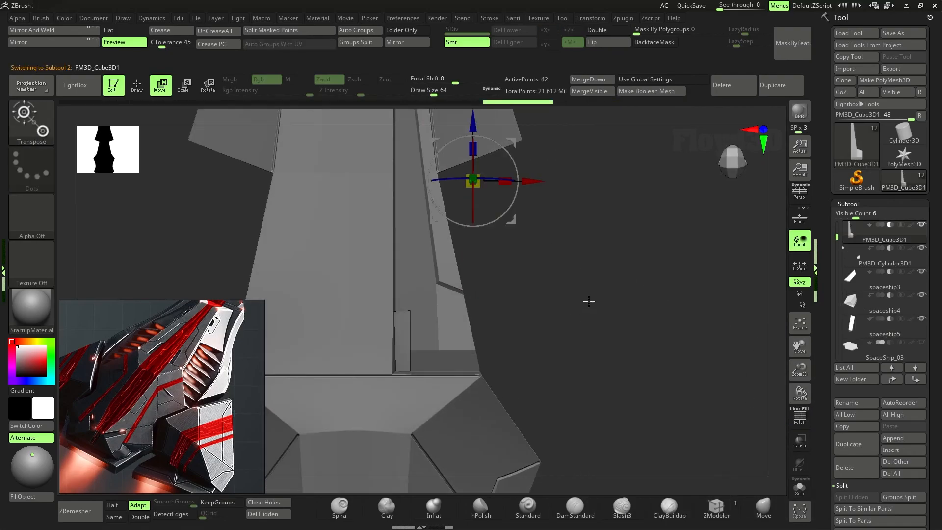
pyautogui.keyDown('alt'); pyautogui.moveTo(588, 299); pyautogui.dragTo(587, 336); pyautogui.keyUp('alt')
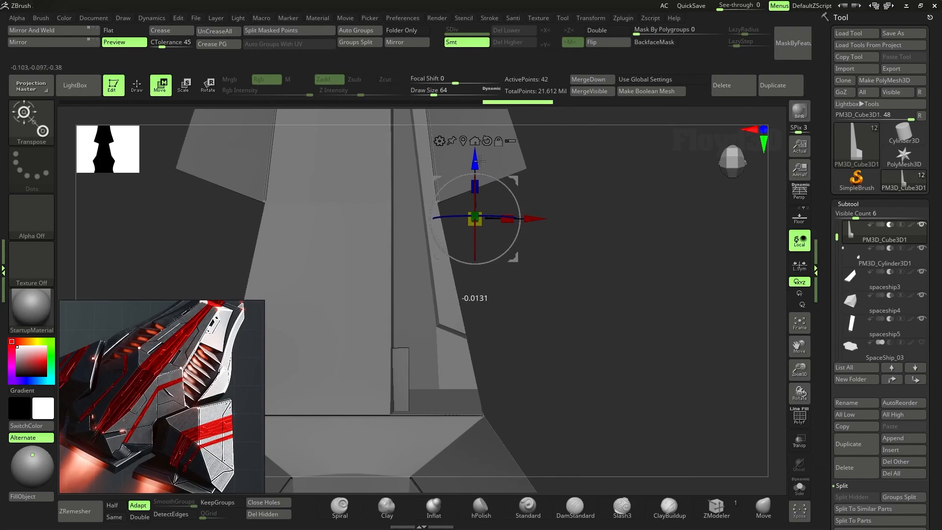
pyautogui.moveTo(480, 163); pyautogui.dragTo(480, 165)
pyautogui.keyDown('ctrl'); pyautogui.moveTo(560, 258); pyautogui.dragTo(628, 325); pyautogui.keyUp('ctrl')
pyautogui.click(799, 488)
pyautogui.keyDown('ctrl'); pyautogui.moveTo(551, 280); pyautogui.dragTo(560, 314); pyautogui.keyUp('ctrl')
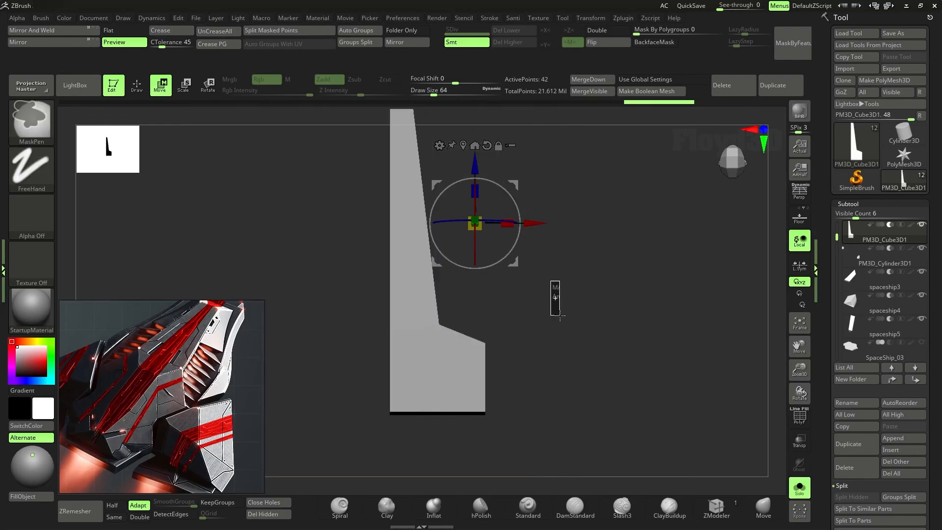
pyautogui.keyDown('ctrl'); pyautogui.moveTo(459, 349); pyautogui.dragTo(459, 349); pyautogui.keyUp('ctrl')
pyautogui.click(799, 488)
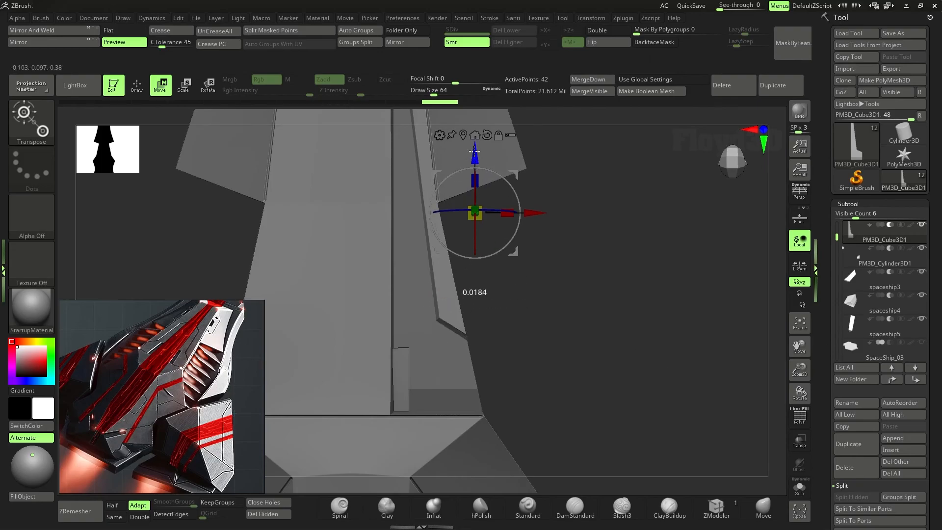
# - Select the small cutter beside the centre panel line, mask one end and adjust its depth in the hull surface
pyautogui.click(838, 278)
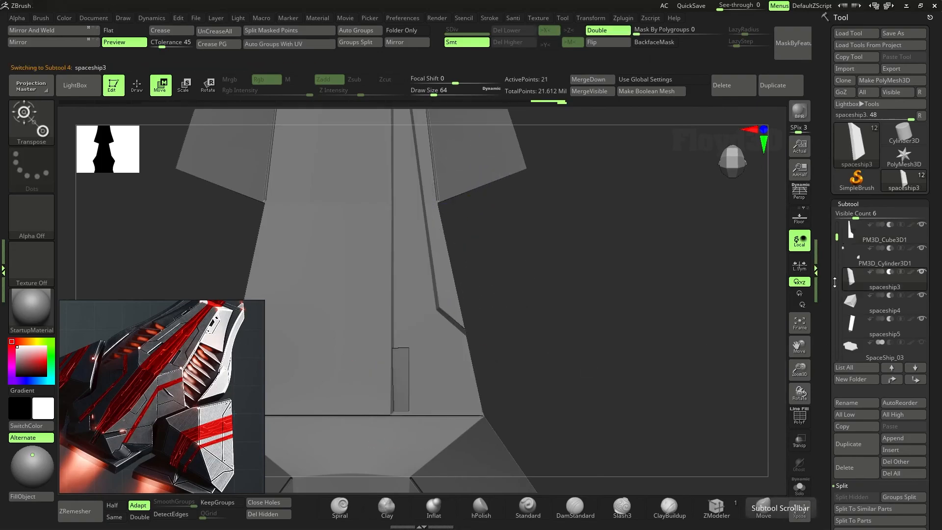
pyautogui.keyDown('shift'); pyautogui.moveTo(650, 362); pyautogui.dragTo(614, 314); pyautogui.keyUp('shift')
pyautogui.keyDown('ctrl'); pyautogui.moveTo(580, 253); pyautogui.dragTo(362, 343); pyautogui.keyUp('ctrl')
pyautogui.moveTo(530, 304); pyautogui.dragTo(564, 334)
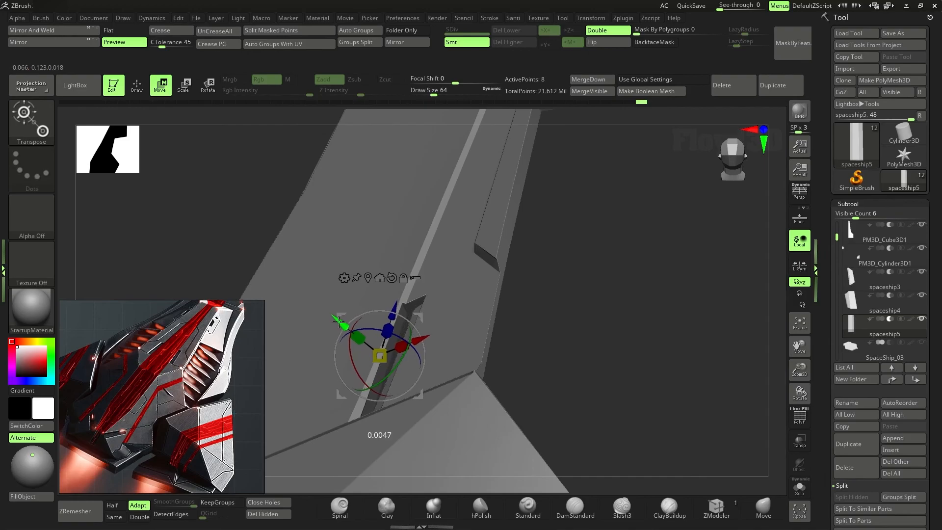
pyautogui.moveTo(555, 334)
pyautogui.mouseDown()
pyautogui.moveTo(606, 358)
pyautogui.moveTo(599, 290)
pyautogui.moveTo(637, 358)
pyautogui.moveTo(562, 333)
pyautogui.moveTo(595, 309)
pyautogui.moveTo(653, 353)
pyautogui.moveTo(673, 394)
pyautogui.moveTo(633, 374)
pyautogui.moveTo(608, 332)
pyautogui.moveTo(610, 379)
pyautogui.moveTo(601, 373)
pyautogui.mouseUp()
pyautogui.press('q')
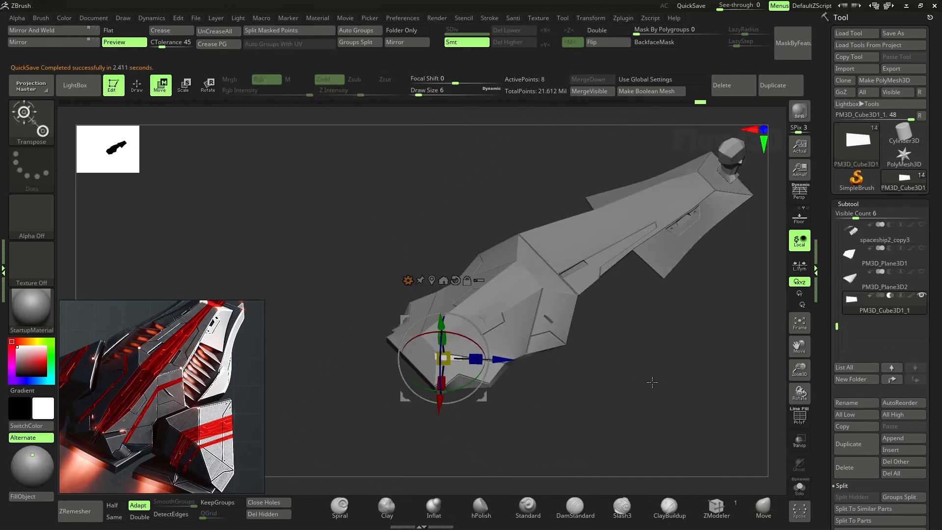
# - Mask part of the flat four-sided cutter on the rear hull plate and fit it beside the panel line
pyautogui.press('space')
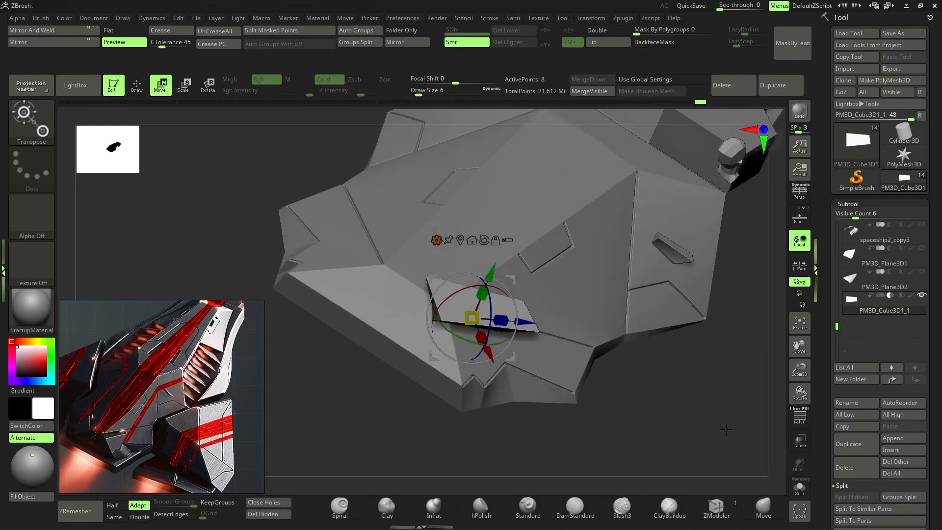
pyautogui.moveTo(726, 430); pyautogui.dragTo(673, 432)
pyautogui.press('space')
pyautogui.moveTo(700, 359); pyautogui.dragTo(714, 439)
pyautogui.keyDown('ctrl'); pyautogui.moveTo(711, 443); pyautogui.dragTo(630, 321); pyautogui.keyUp('ctrl')
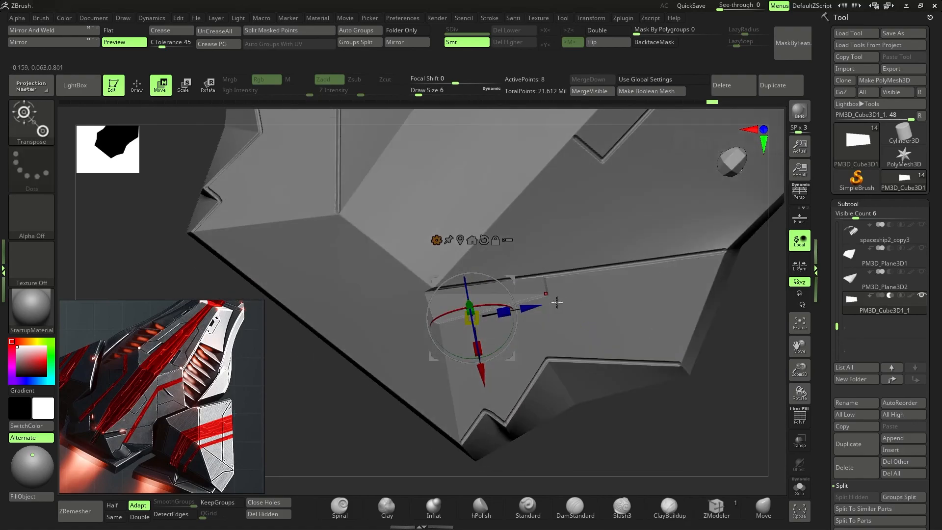
pyautogui.moveTo(739, 387)
pyautogui.mouseDown()
pyautogui.moveTo(716, 366)
pyautogui.moveTo(730, 360)
pyautogui.moveTo(676, 378)
pyautogui.moveTo(727, 437)
pyautogui.moveTo(726, 343)
pyautogui.mouseUp()
# - Turn on perspective and examine the complete mirrored spaceship, its panel lines and recesses from several angles
pyautogui.press('q')
pyautogui.click(799, 193)
pyautogui.moveTo(736, 275)
pyautogui.mouseDown()
pyautogui.moveTo(692, 338)
pyautogui.moveTo(650, 256)
pyautogui.moveTo(648, 215)
pyautogui.moveTo(573, 272)
pyautogui.moveTo(606, 284)
pyautogui.moveTo(588, 404)
pyautogui.moveTo(564, 383)
pyautogui.mouseUp()
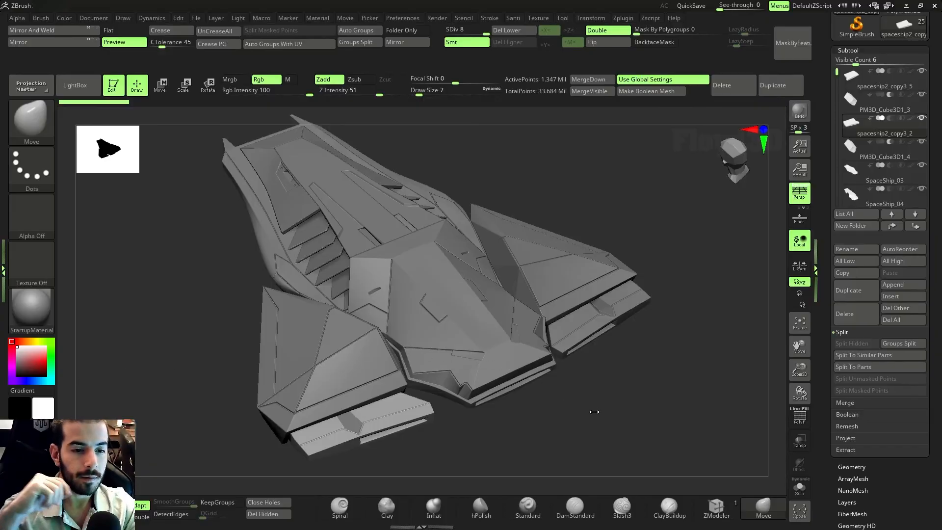
pyautogui.moveTo(594, 412); pyautogui.dragTo(559, 423)
pyautogui.moveTo(592, 372); pyautogui.dragTo(625, 428)
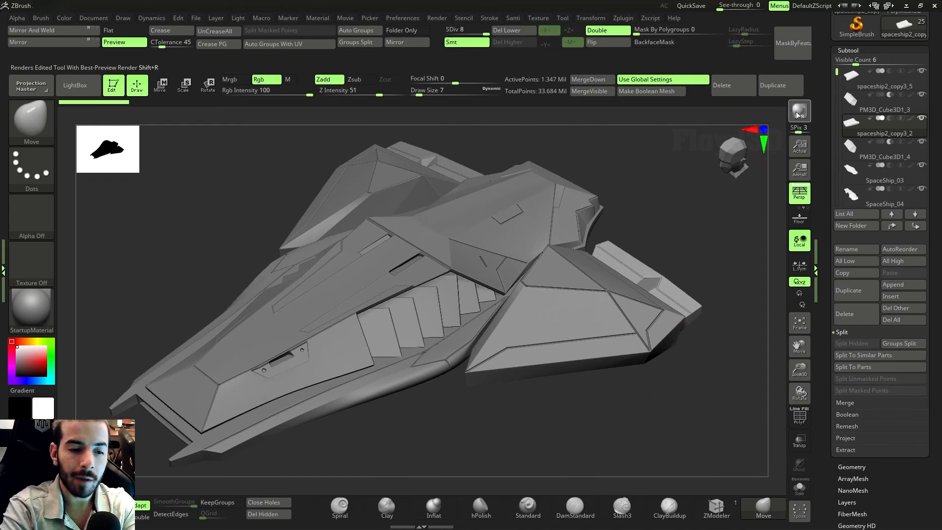